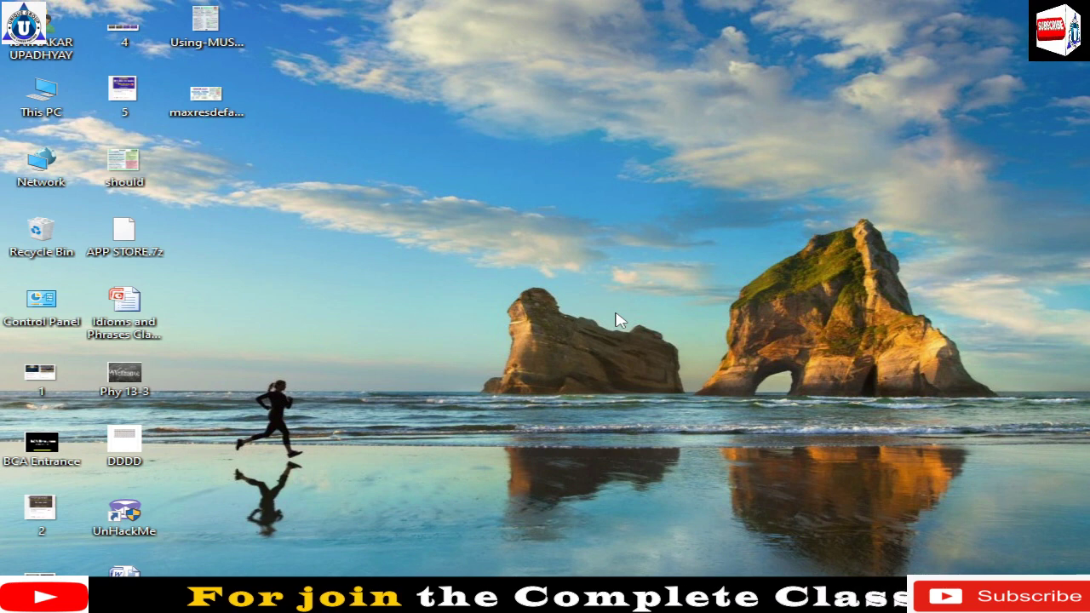
Open the Windows Run dialog with Win+R.
{"action": "key", "text": "super+r"}
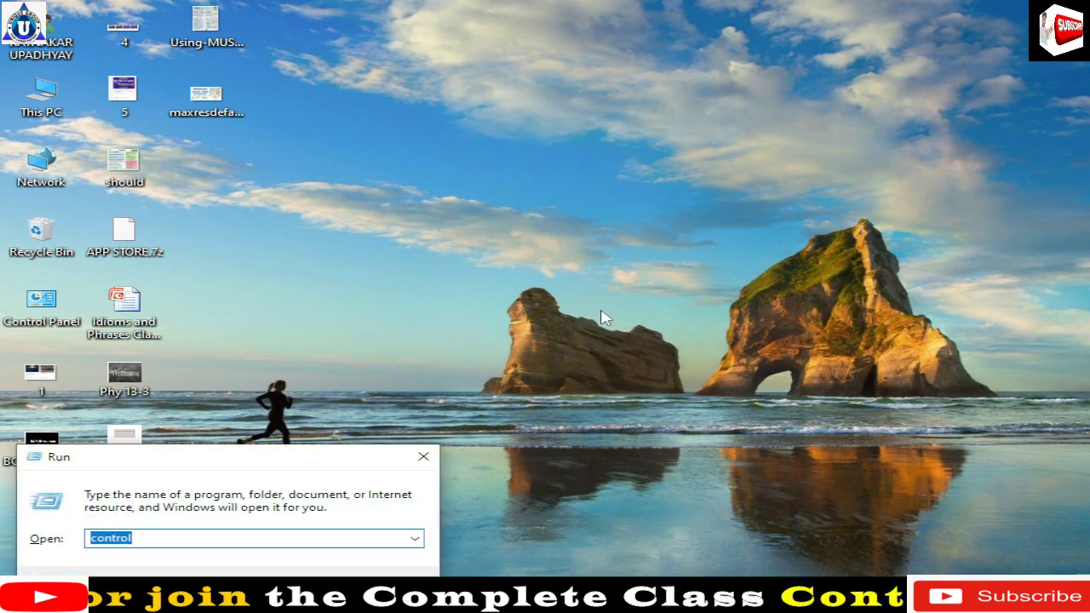
Move the Run dialog up, replace its command with mspaint, and launch Paint.
{"action": "mouse_move", "coordinate": [136, 466]}
{"action": "left_mouse_down"}
{"action": "mouse_move", "coordinate": [247, 419]}
{"action": "mouse_move", "coordinate": [360, 248]}
{"action": "left_mouse_up"}
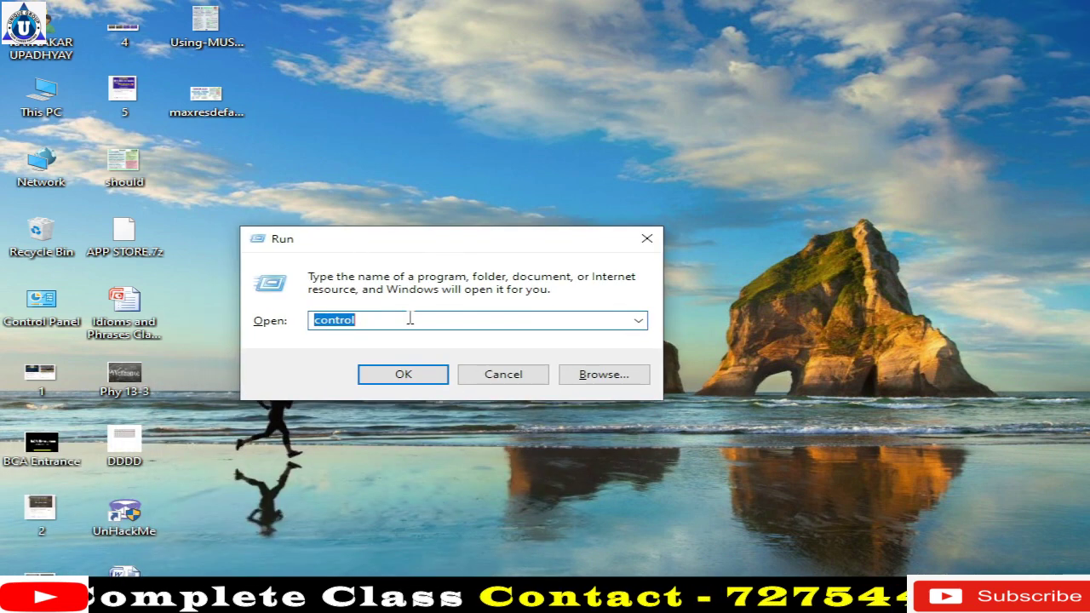
{"action": "key", "text": "BackSpace"}
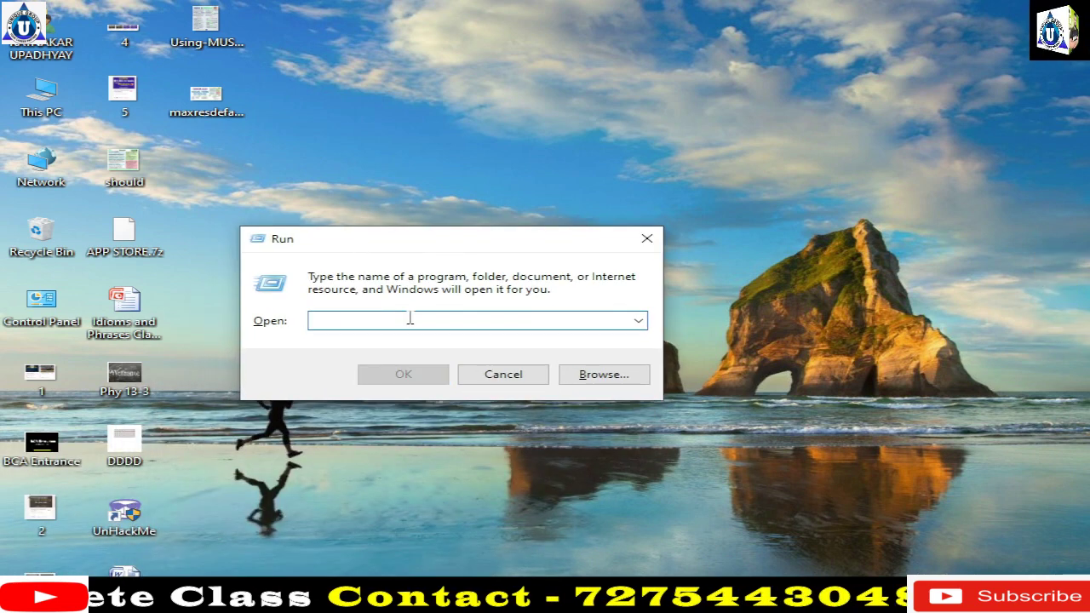
{"action": "type", "text": "mspaint"}
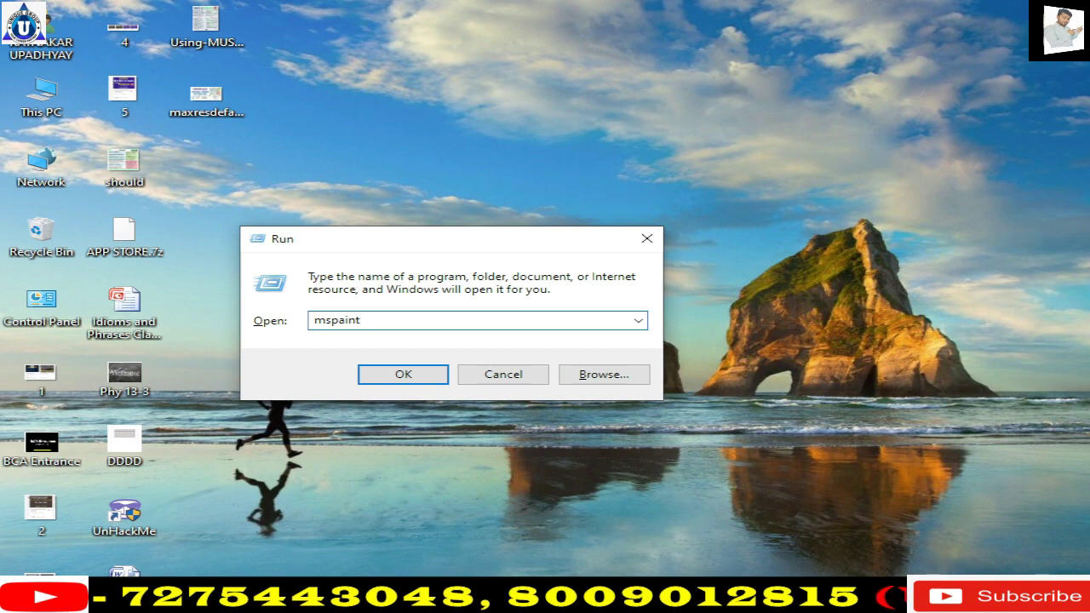
{"action": "key", "text": "Return"}
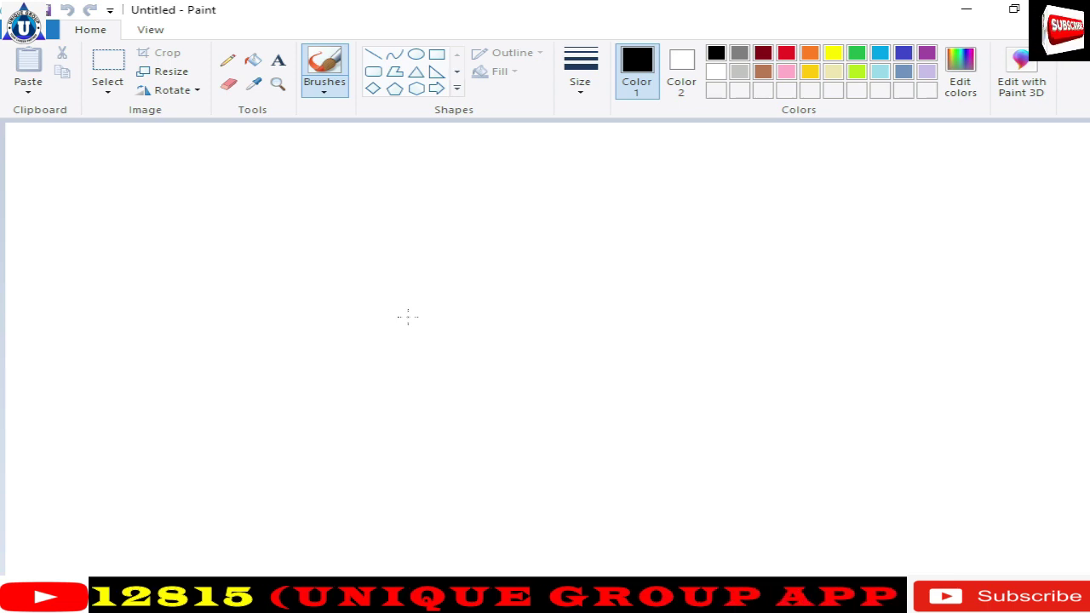
Launch Paint by searching 'paint' in the Start menu and picking the Best match.
{"action": "key", "text": "super"}
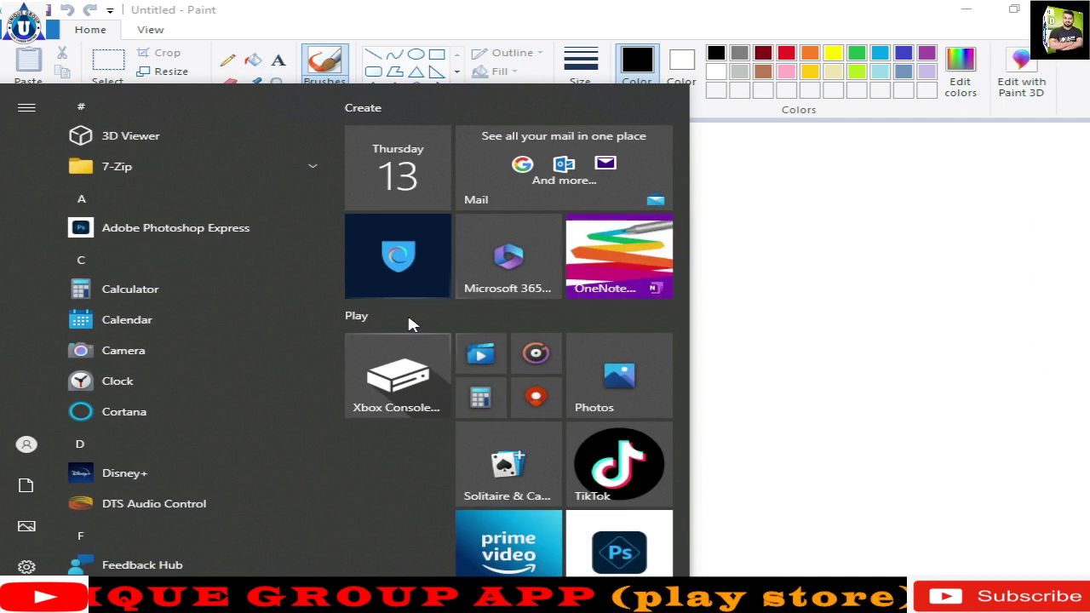
{"action": "type", "text": "p"}
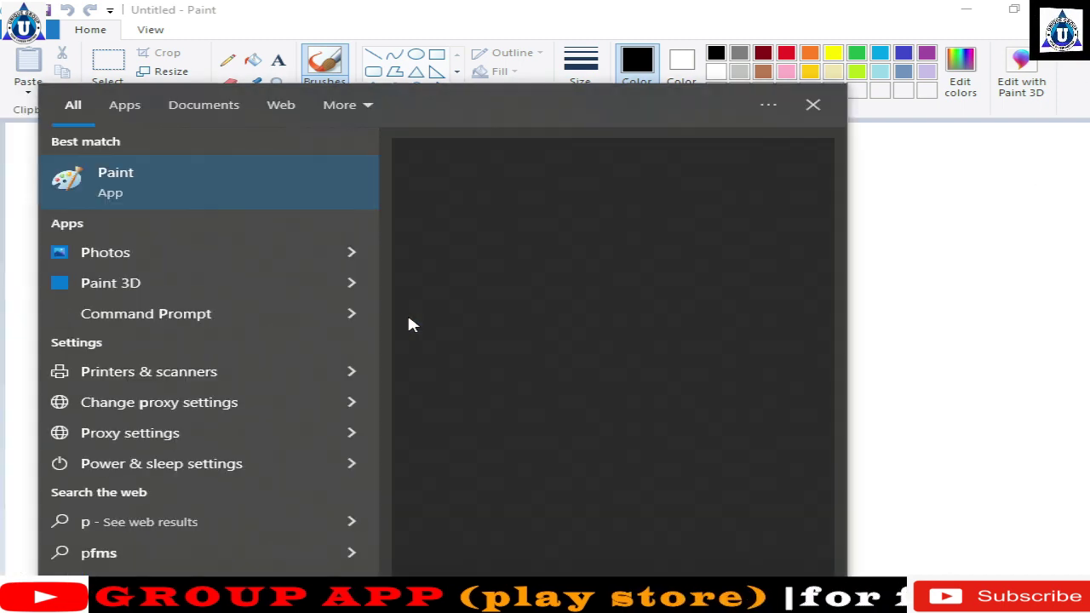
{"action": "type", "text": "aint"}
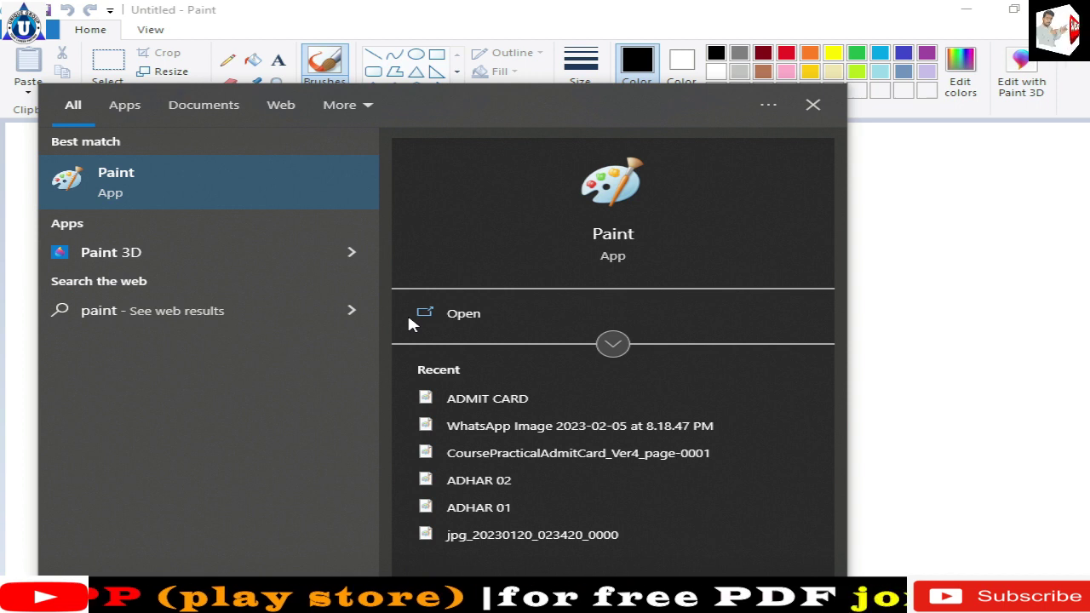
{"action": "left_click", "coordinate": [408, 316]}
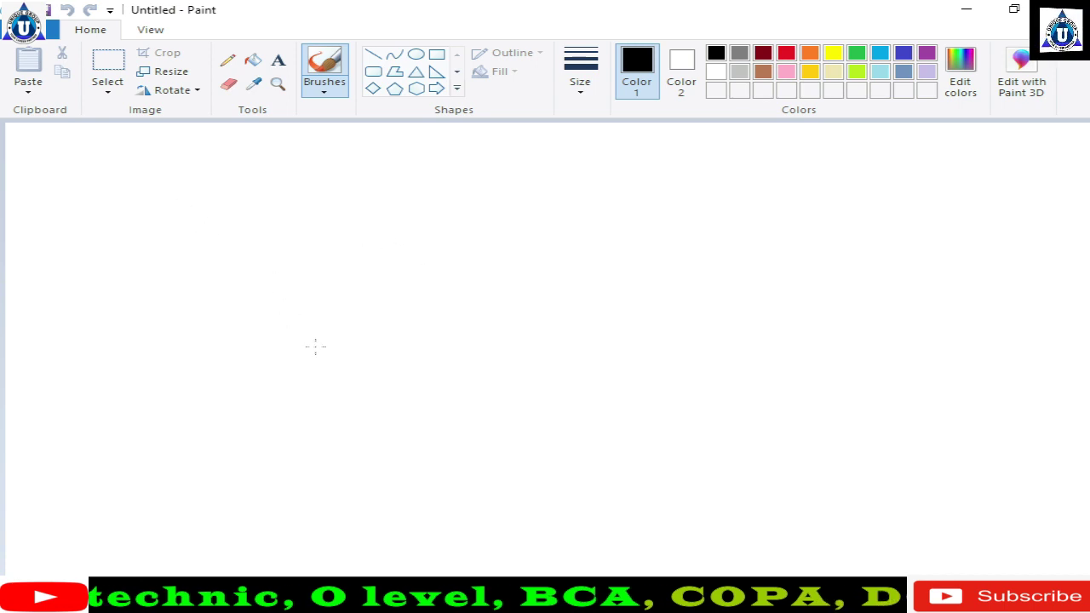
Sketch three black curved freehand brush strokes across the canvas middle.
{"action": "left_click_drag", "start_coordinate": [333, 256], "coordinate": [407, 366]}
{"action": "mouse_move", "coordinate": [226, 264]}
{"action": "left_mouse_down"}
{"action": "mouse_move", "coordinate": [418, 249]}
{"action": "mouse_move", "coordinate": [409, 387]}
{"action": "mouse_move", "coordinate": [352, 382]}
{"action": "left_mouse_up"}
{"action": "mouse_move", "coordinate": [515, 361]}
{"action": "left_mouse_down"}
{"action": "mouse_move", "coordinate": [524, 329]}
{"action": "mouse_move", "coordinate": [574, 286]}
{"action": "mouse_move", "coordinate": [604, 344]}
{"action": "left_mouse_up"}
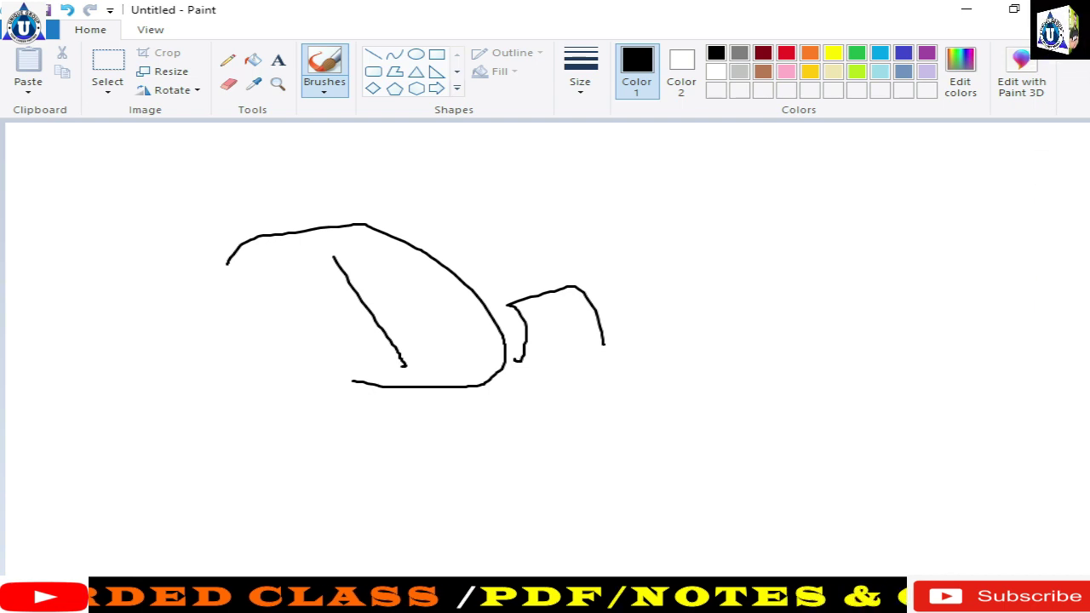
Zoom in and out on the doodle, then bring up the File menu.
{"action": "key", "text": "ctrl+Page_Up"}
{"action": "key", "text": "ctrl+Page_Up"}
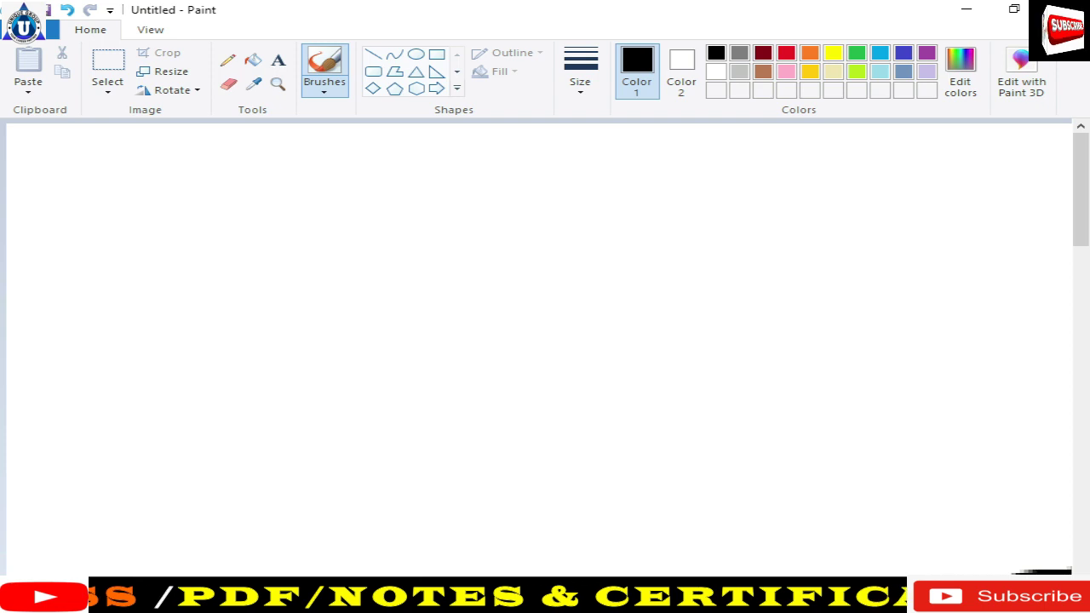
{"action": "key", "text": "ctrl+Page_Down"}
{"action": "key", "text": "ctrl+Page_Down"}
{"action": "key", "text": "ctrl+Page_Down"}
{"action": "key", "text": "ctrl+Page_Down"}
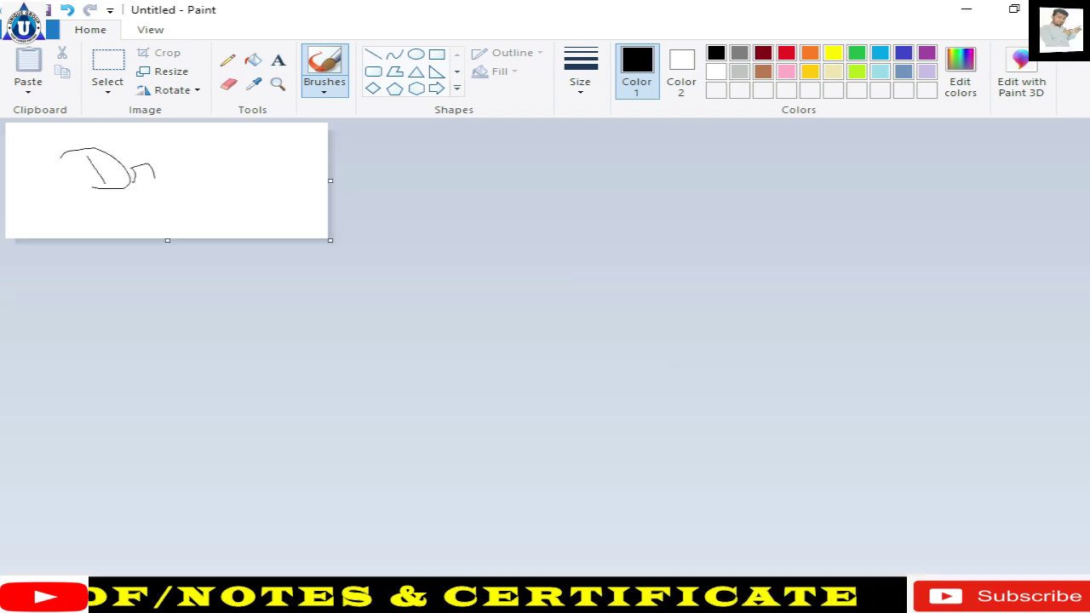
{"action": "key", "text": "ctrl+Page_Up"}
{"action": "key", "text": "ctrl+Page_Up"}
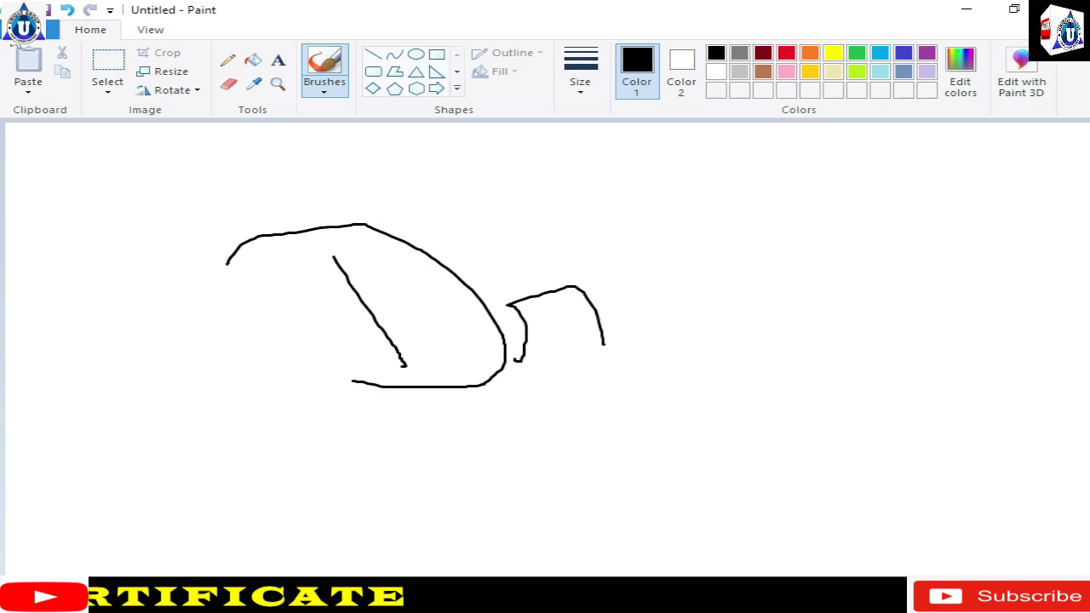
{"action": "left_click", "coordinate": [53, 29]}
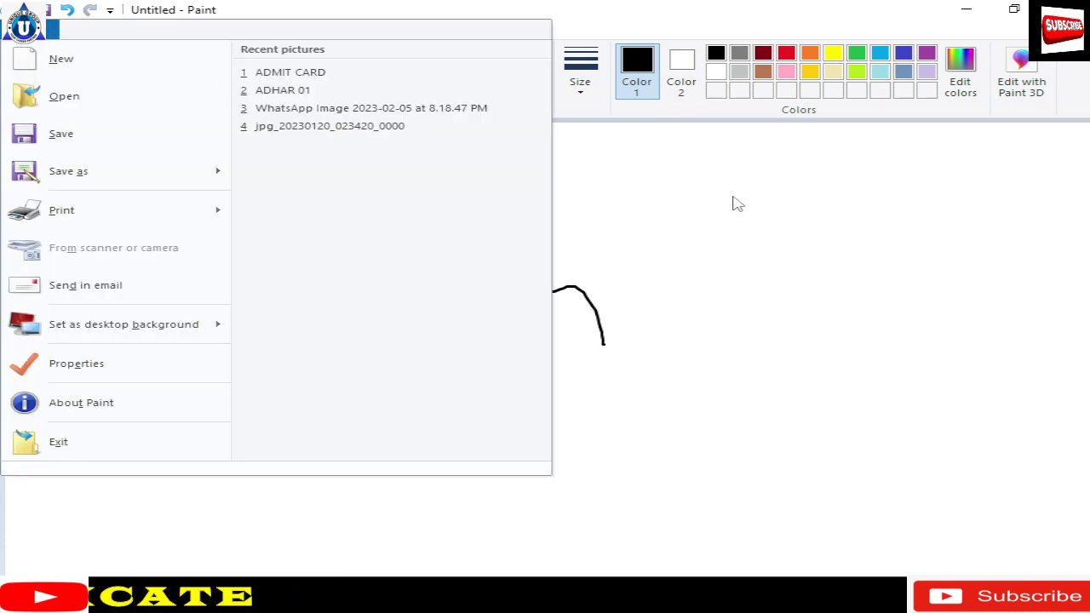
Start a new picture from File > New, choosing Don't Save for the doodle.
{"action": "left_click", "coordinate": [53, 29]}
{"action": "left_click", "coordinate": [47, 34]}
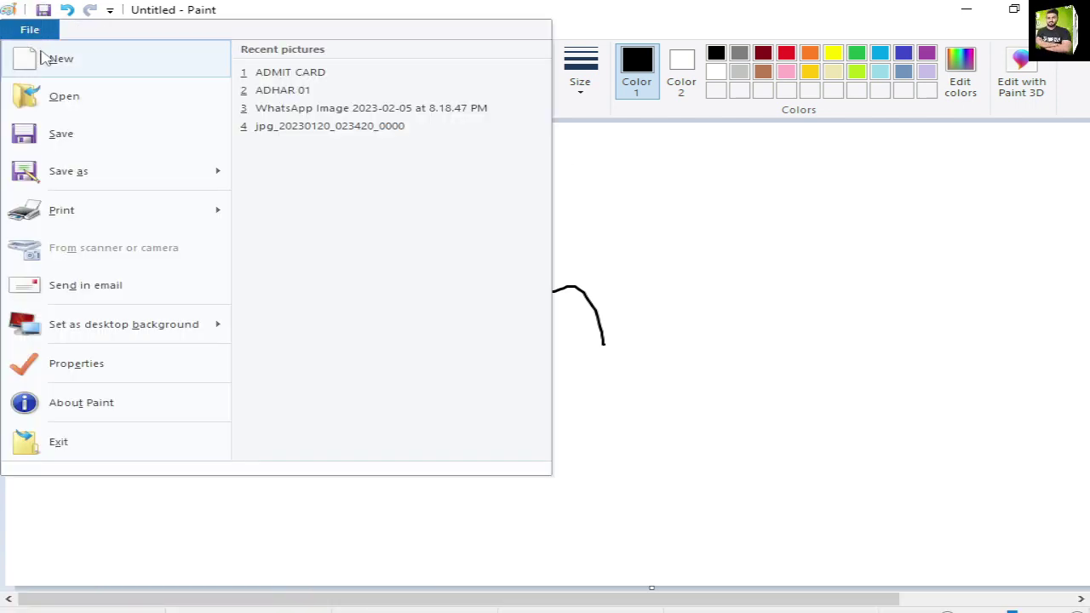
{"action": "left_click", "coordinate": [111, 57]}
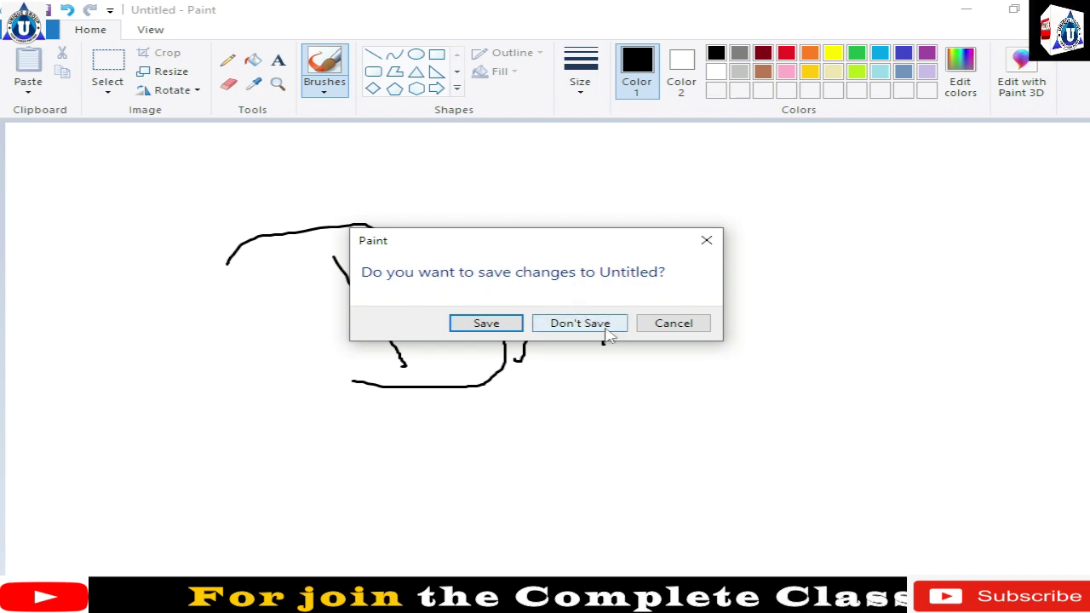
{"action": "left_click", "coordinate": [579, 328]}
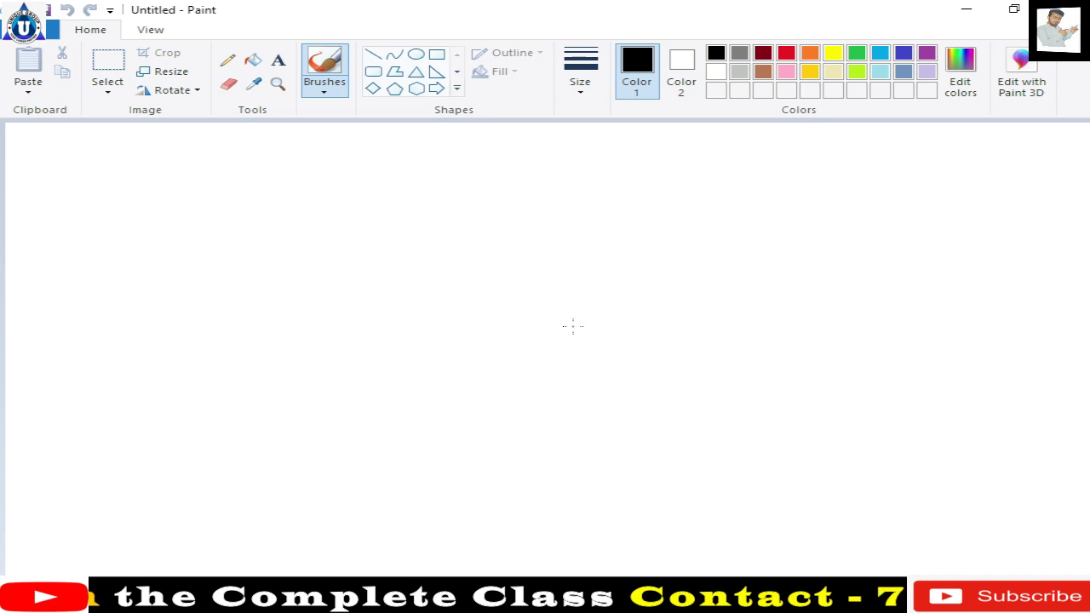
Draw a large black triangle in the middle of the canvas.
{"action": "left_click", "coordinate": [415, 72]}
{"action": "left_click_drag", "start_coordinate": [402, 193], "coordinate": [685, 509]}
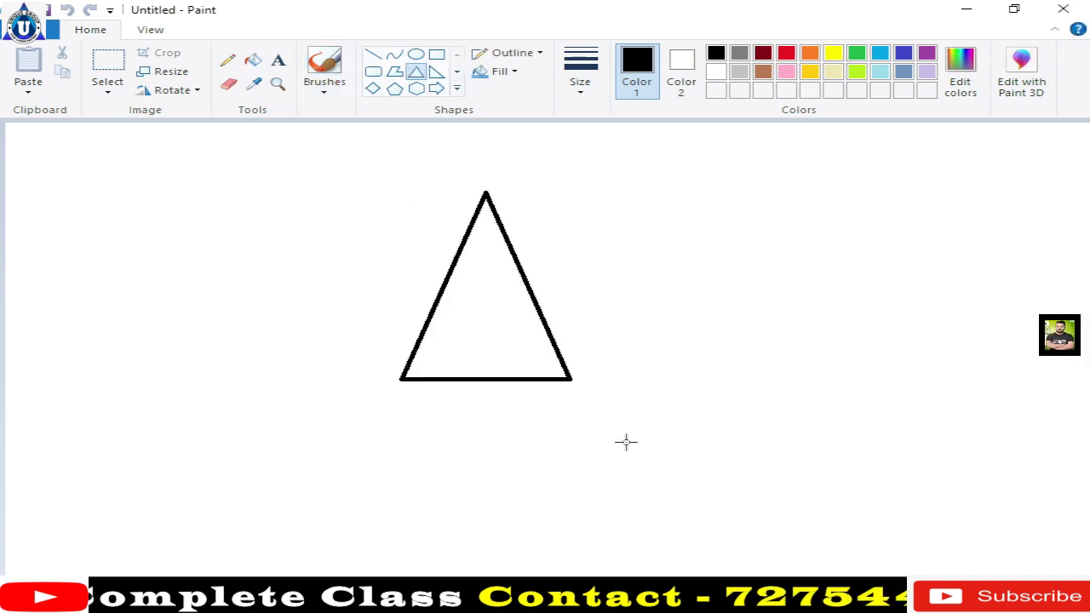
{"action": "left_click", "coordinate": [328, 341]}
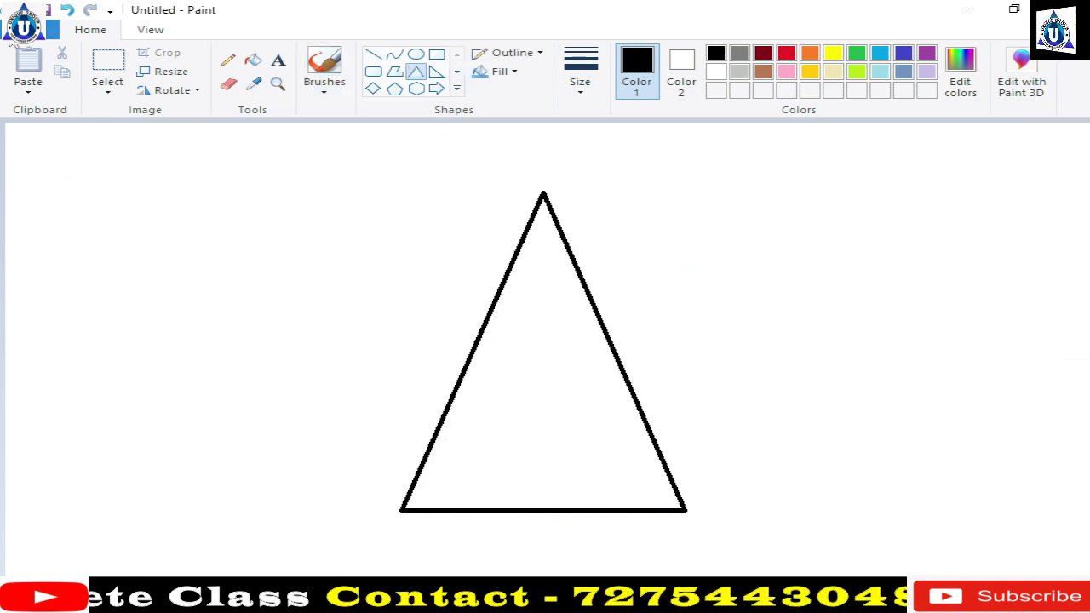
Discard the triangle with File > New and Don't Save, then reopen the File menu.
{"action": "left_click", "coordinate": [51, 29]}
{"action": "left_click", "coordinate": [46, 66]}
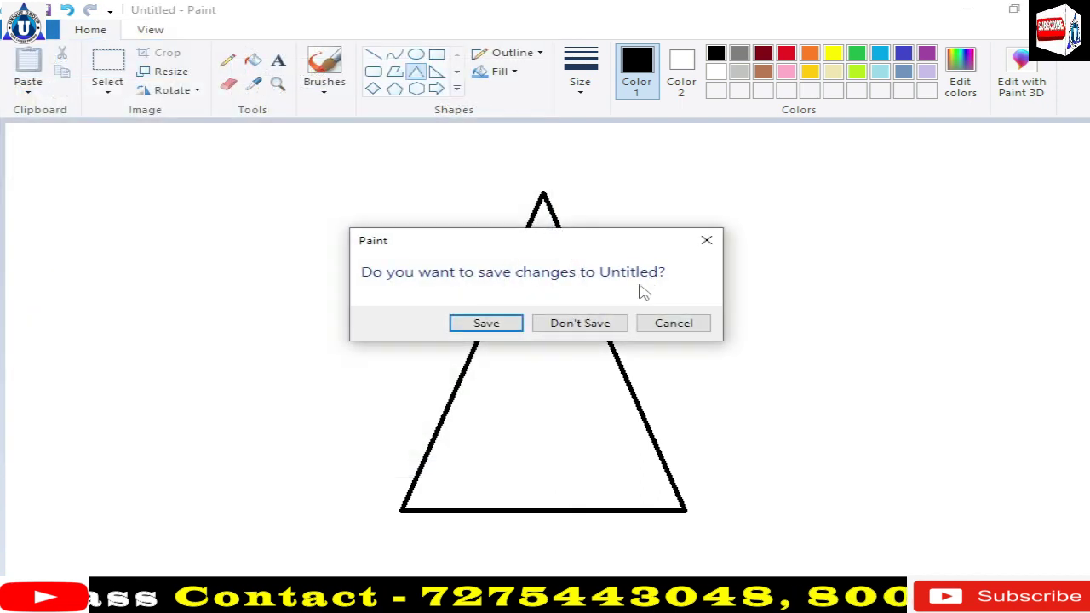
{"action": "left_click", "coordinate": [578, 325]}
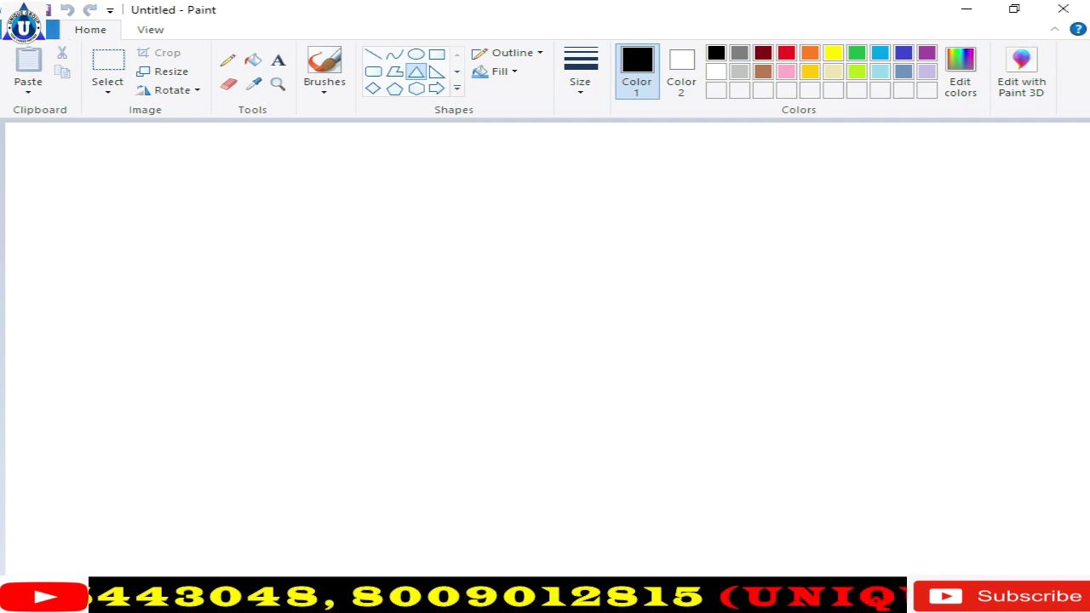
{"action": "left_click", "coordinate": [53, 29]}
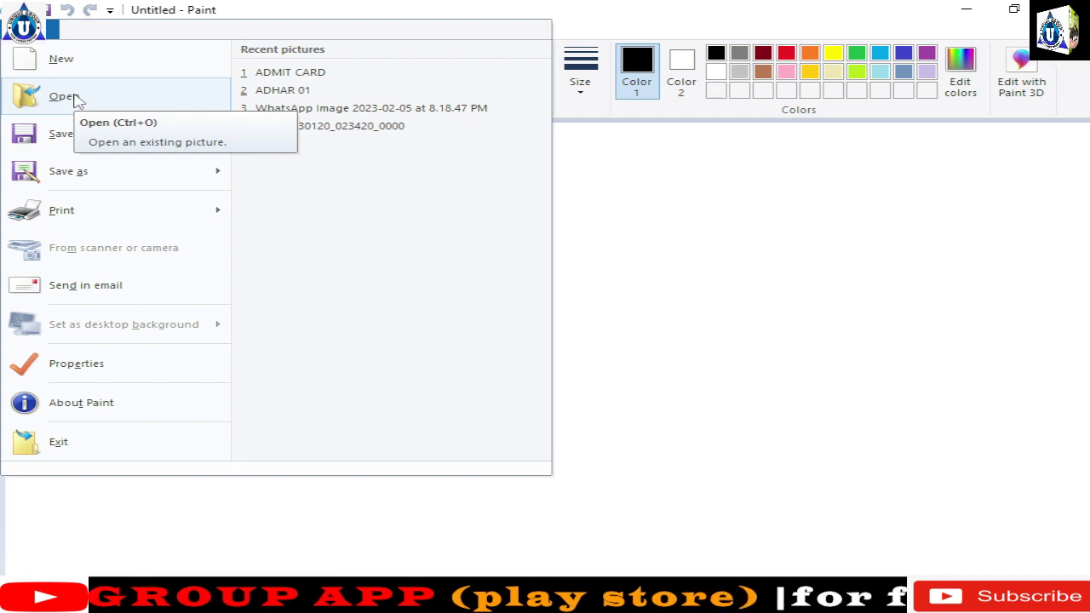
Cancel File > Open, then draw a closed black three-sided polygon near the canvas centre.
{"action": "left_click", "coordinate": [75, 98]}
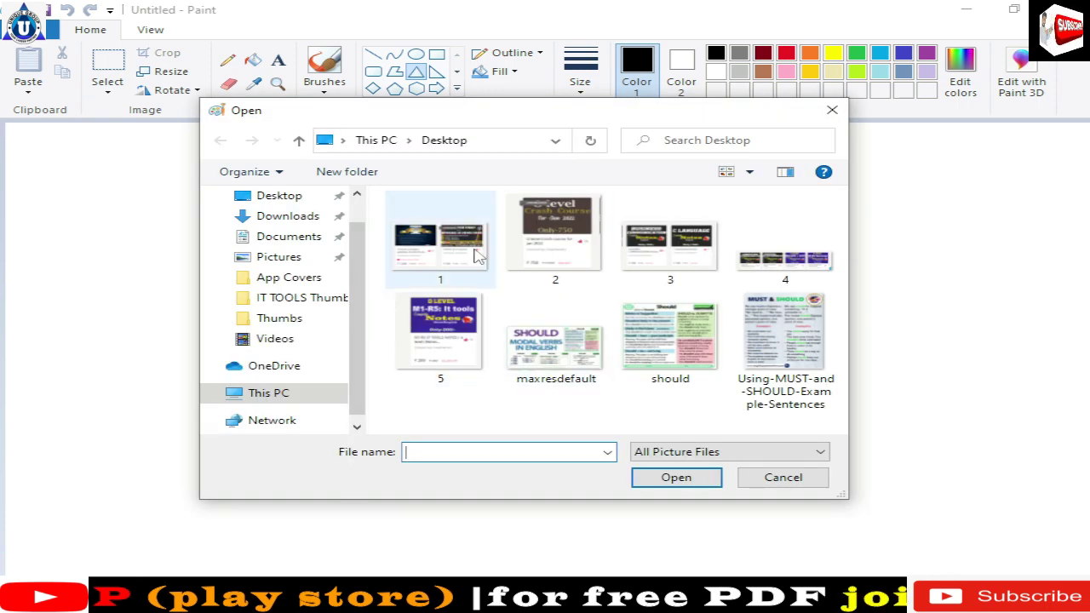
{"action": "left_click", "coordinate": [785, 482]}
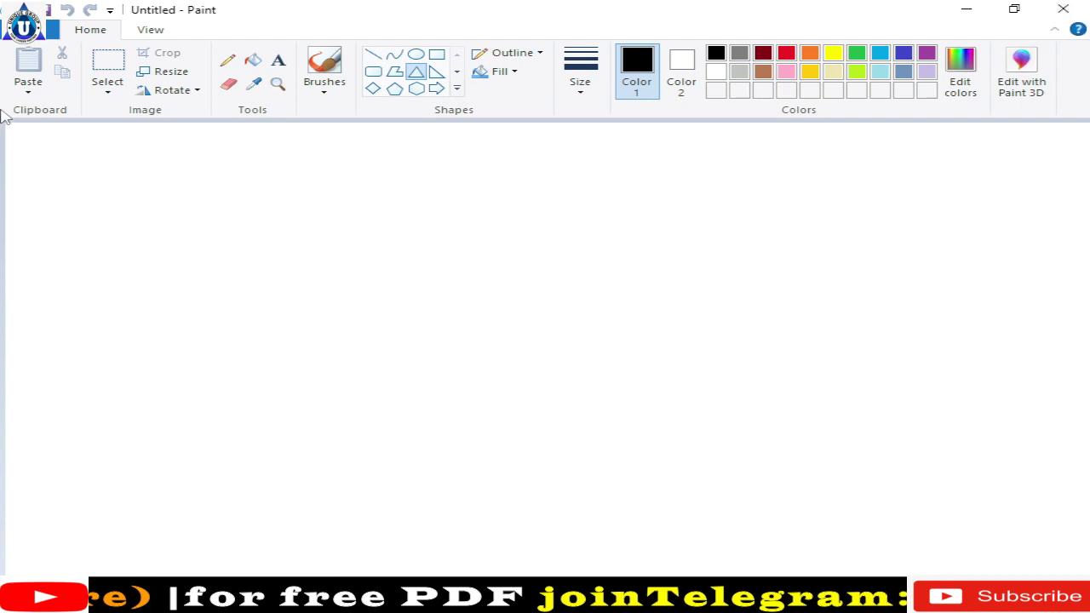
{"action": "left_click", "coordinate": [394, 71]}
{"action": "mouse_move", "coordinate": [340, 206]}
{"action": "left_mouse_down"}
{"action": "mouse_move", "coordinate": [548, 328]}
{"action": "mouse_move", "coordinate": [462, 370]}
{"action": "left_mouse_up"}
{"action": "left_click_drag", "start_coordinate": [418, 316], "coordinate": [602, 275]}
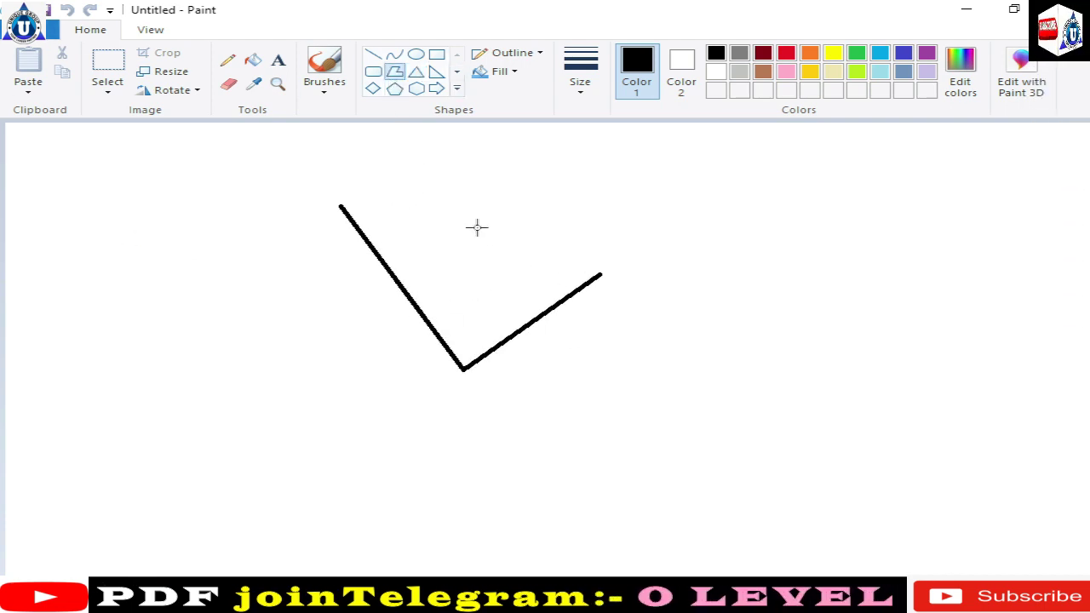
{"action": "left_click", "coordinate": [580, 227]}
{"action": "left_click_drag", "start_coordinate": [579, 226], "coordinate": [343, 205]}
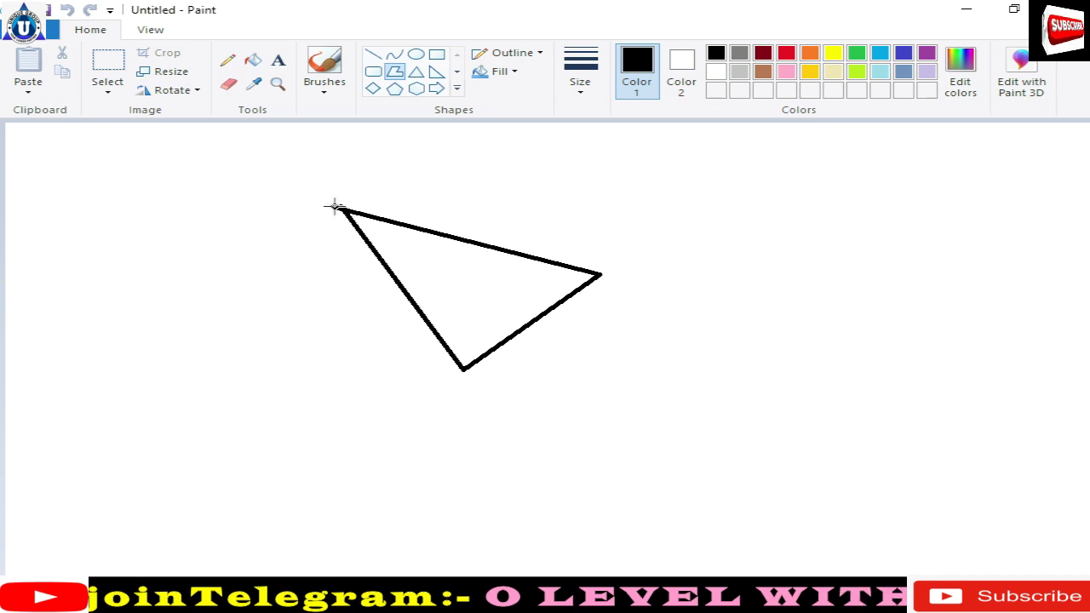
{"action": "left_click", "coordinate": [343, 204]}
{"action": "left_click", "coordinate": [254, 286]}
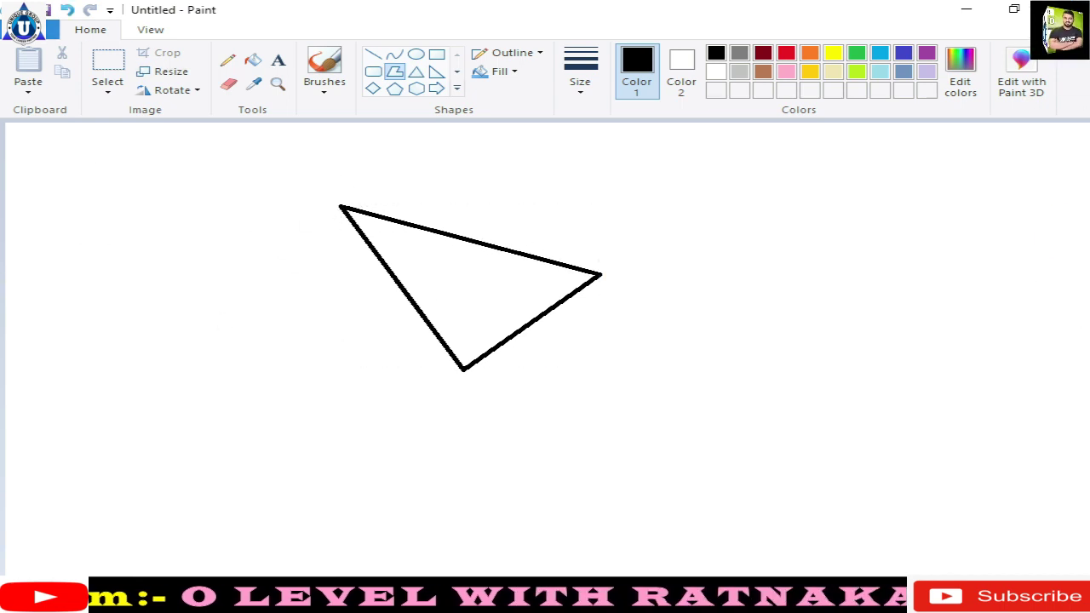
{"action": "left_click", "coordinate": [30, 29]}
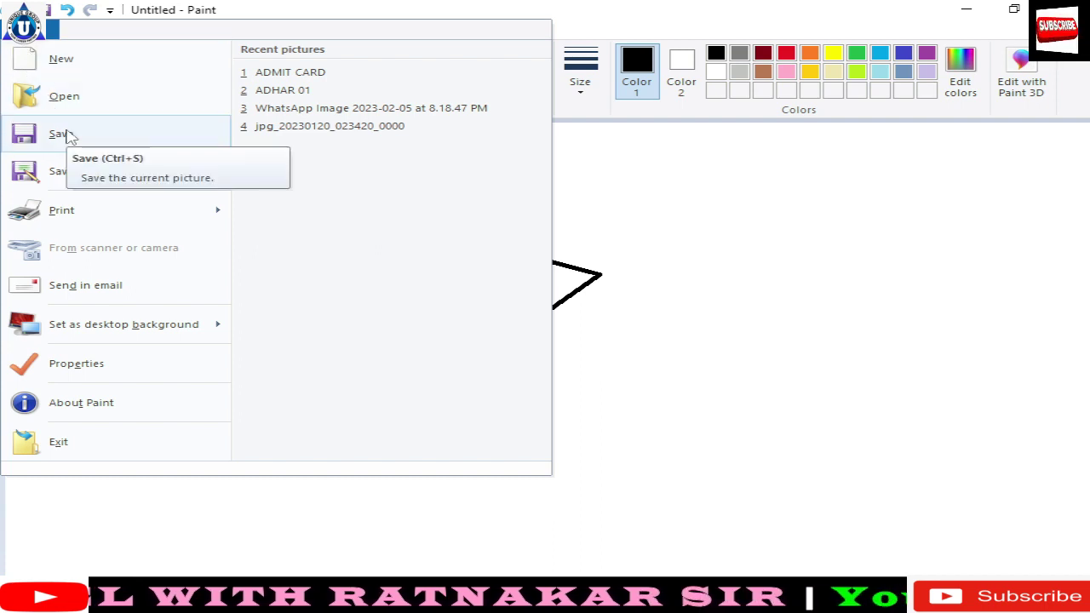
Save the triangle picture to the Desktop as a PNG named rohan.
{"action": "left_click", "coordinate": [68, 135]}
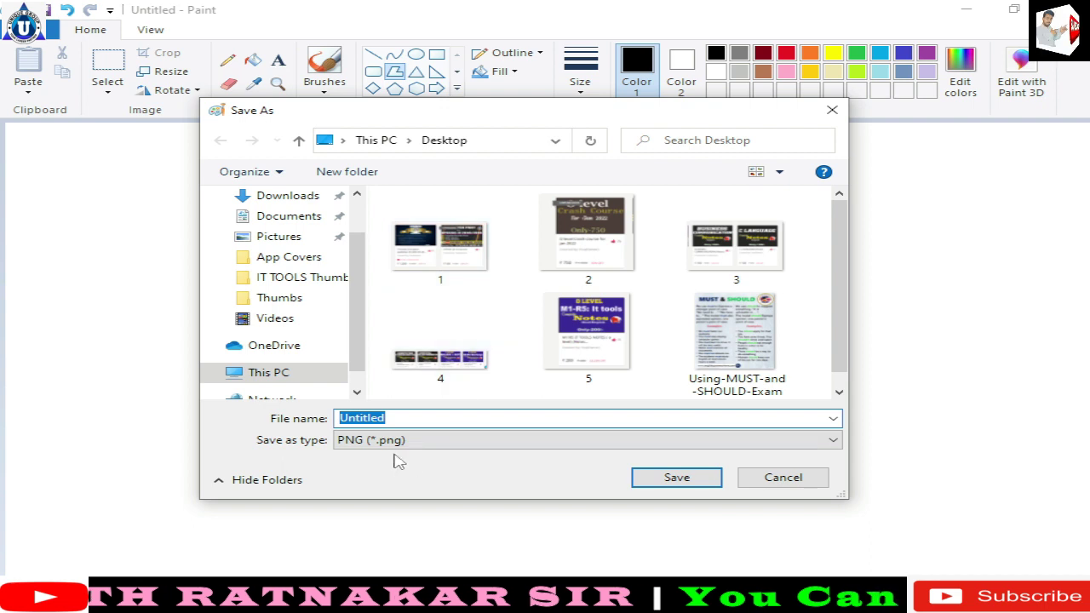
{"action": "left_click", "coordinate": [410, 424]}
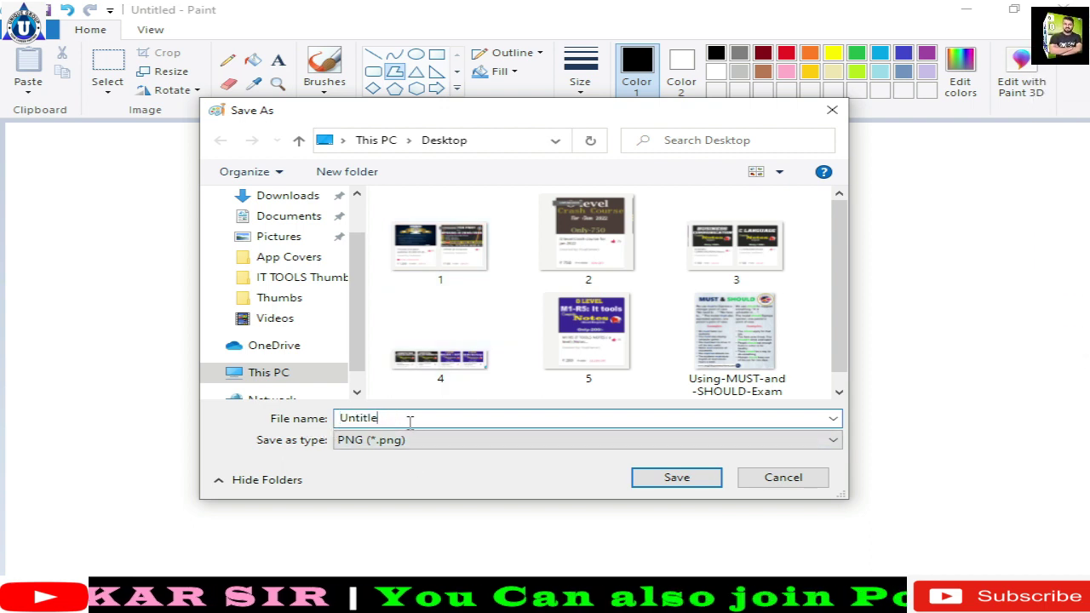
{"action": "key", "text": "BackSpace"}
{"action": "key", "text": "BackSpace"}
{"action": "key", "text": "BackSpace"}
{"action": "type", "text": "rohan"}
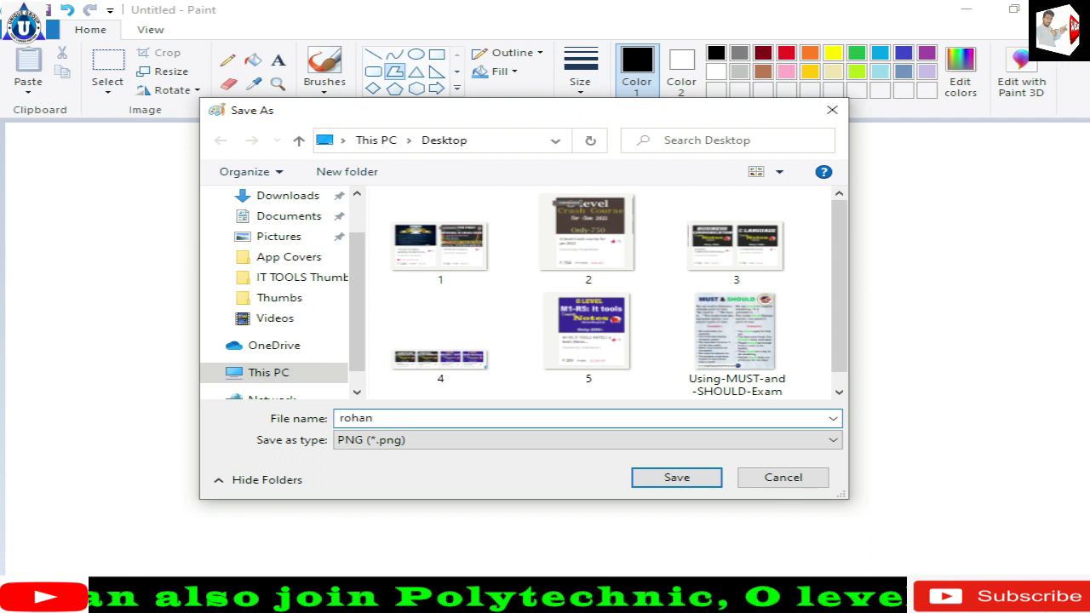
{"action": "left_click", "coordinate": [671, 474]}
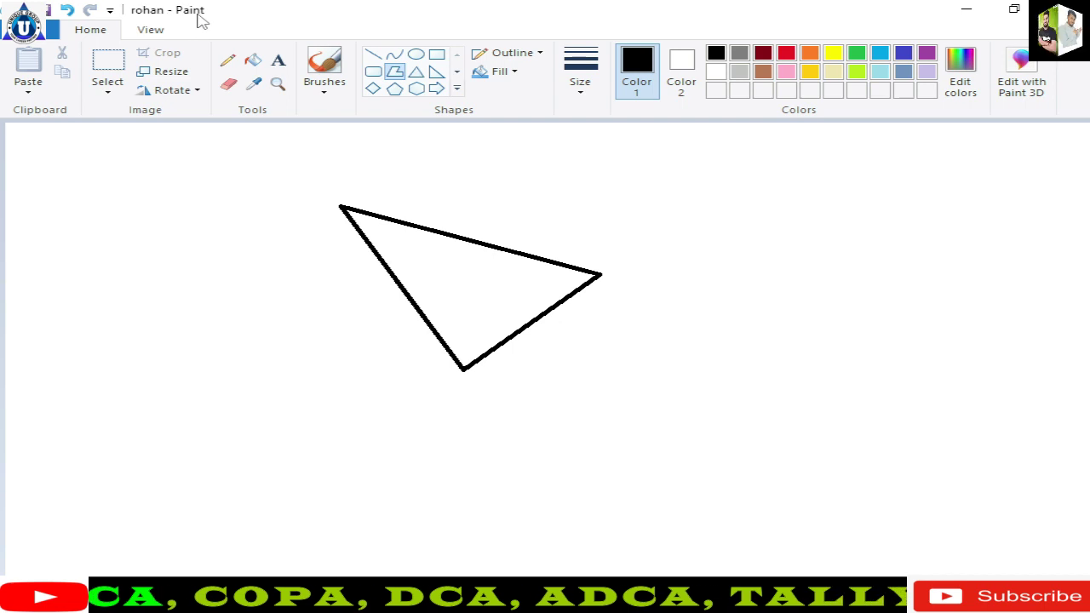
Draw extra zigzag lines to the left of the triangle in rohan.
{"action": "left_click_drag", "start_coordinate": [299, 215], "coordinate": [414, 305]}
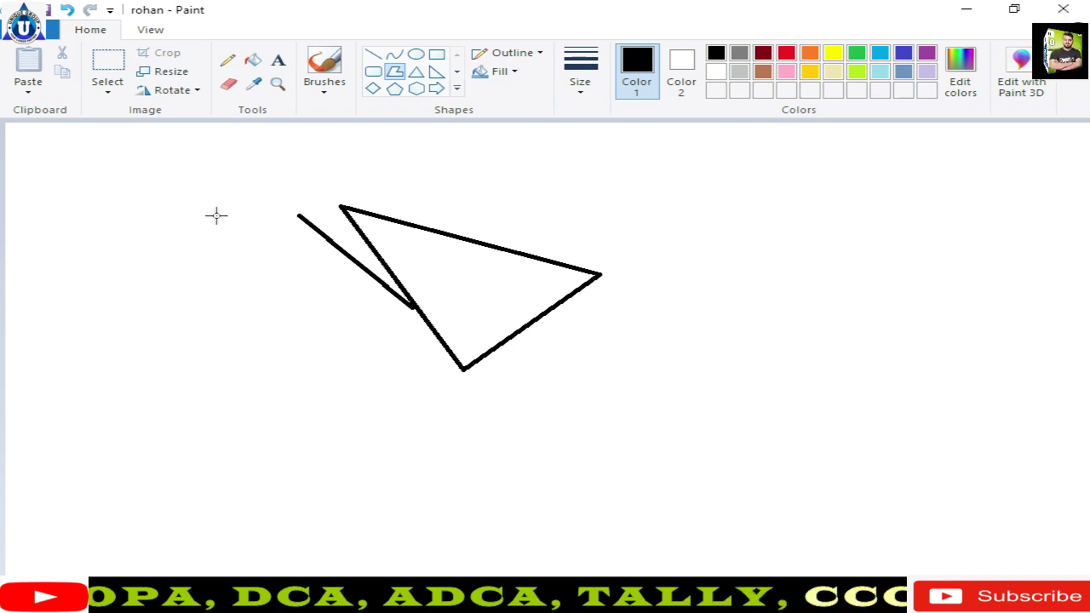
{"action": "left_click", "coordinate": [216, 216]}
{"action": "left_click", "coordinate": [222, 311]}
Discard the zigzag lines via File > New and Don't Save, then reopen the File menu.
{"action": "left_click", "coordinate": [51, 29]}
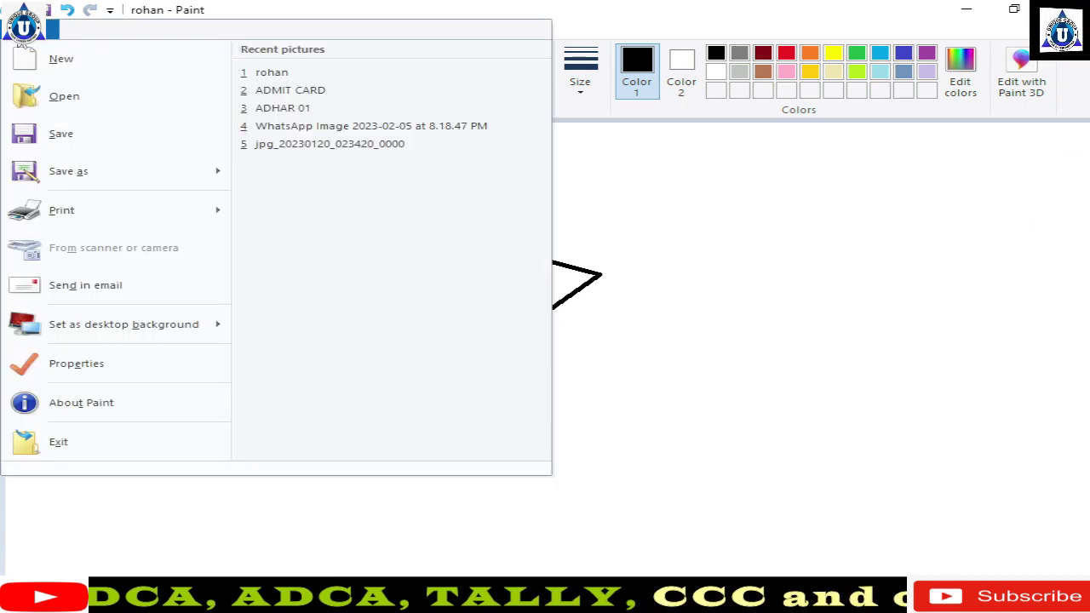
{"action": "left_click", "coordinate": [94, 58]}
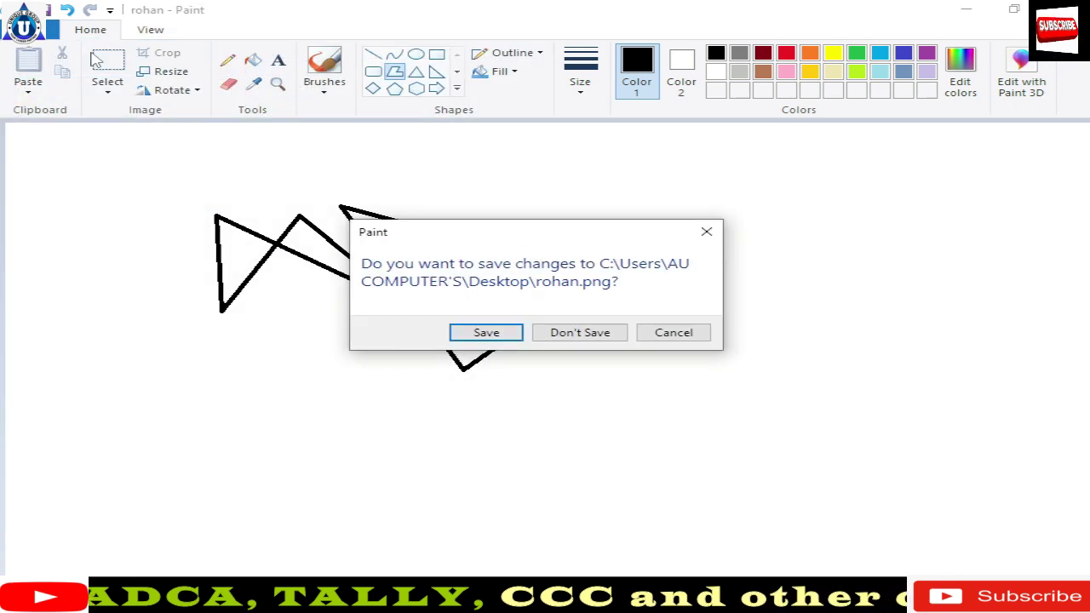
{"action": "left_click", "coordinate": [597, 333]}
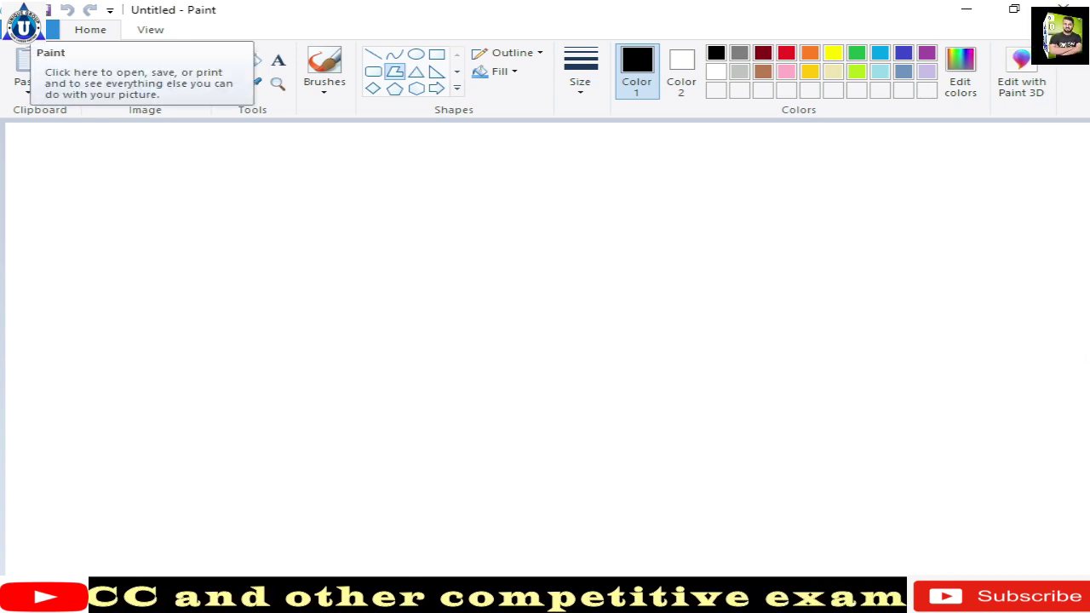
{"action": "left_click", "coordinate": [51, 29]}
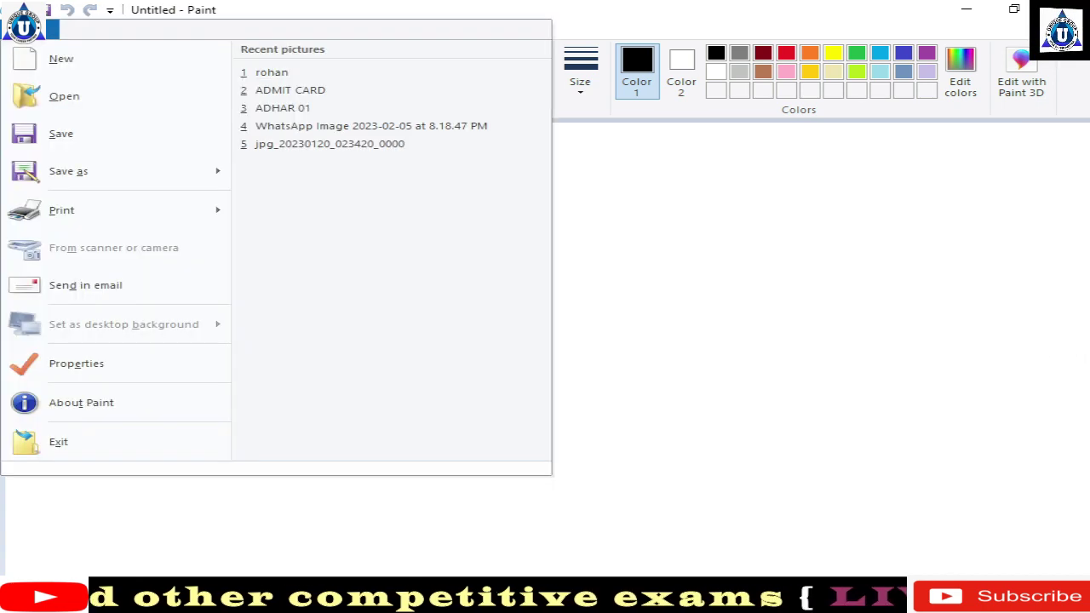
Reopen rohan.png from the Desktop through File > Open.
{"action": "left_click", "coordinate": [73, 98]}
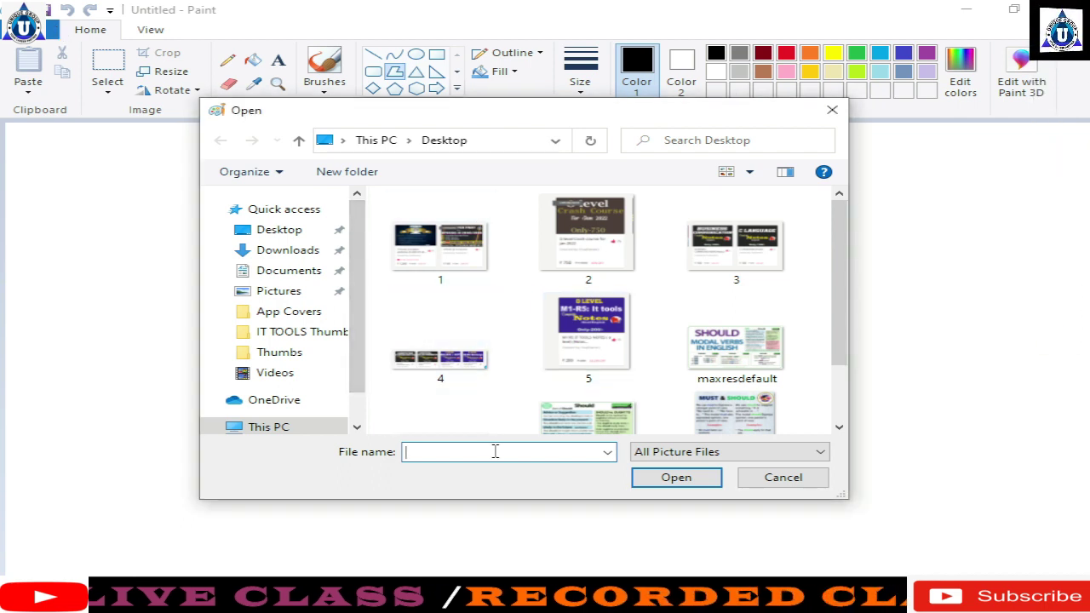
{"action": "type", "text": "rohan"}
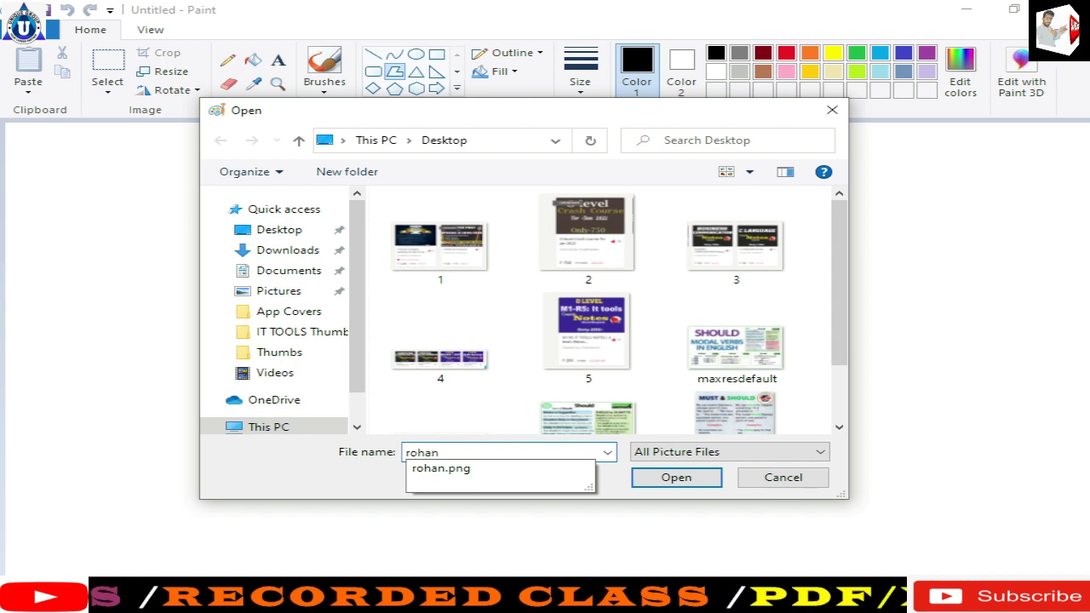
{"action": "left_click", "coordinate": [664, 477]}
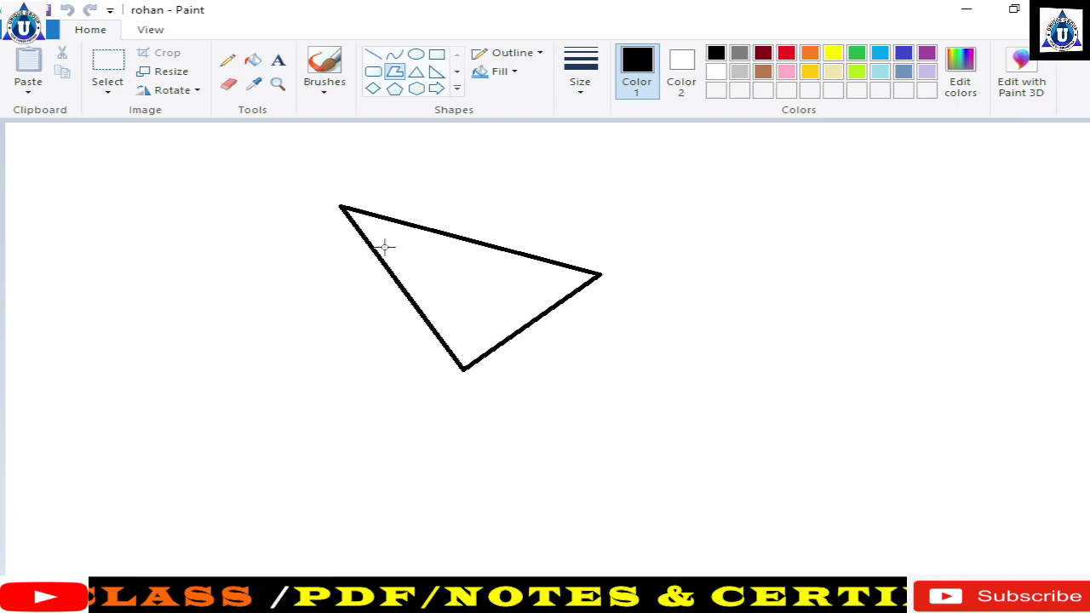
Save a copy of the rohan picture into the Downloads folder.
{"action": "left_click", "coordinate": [30, 29]}
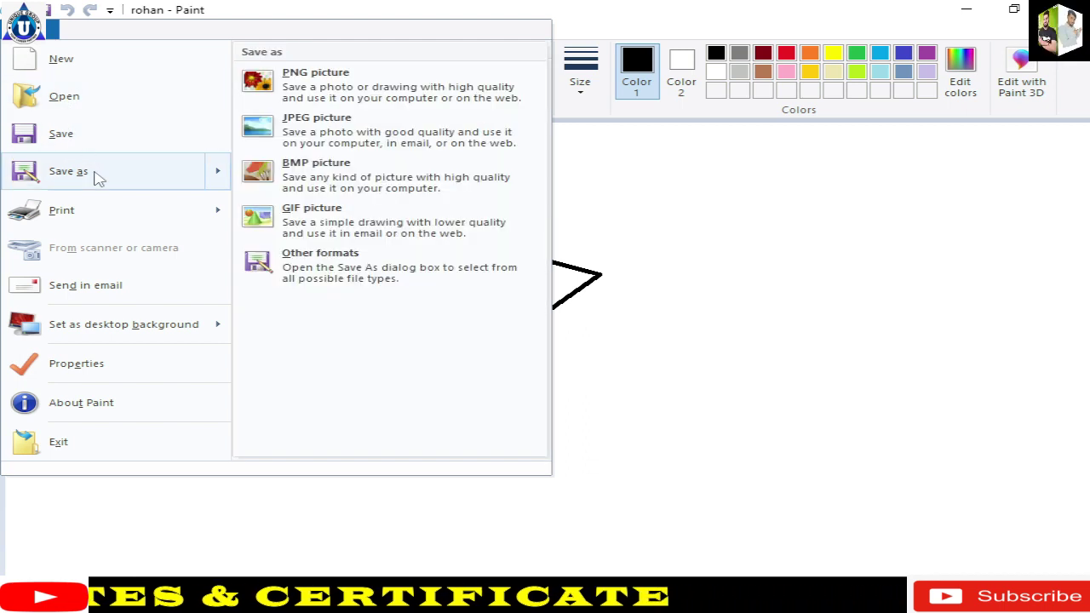
{"action": "left_click", "coordinate": [95, 175]}
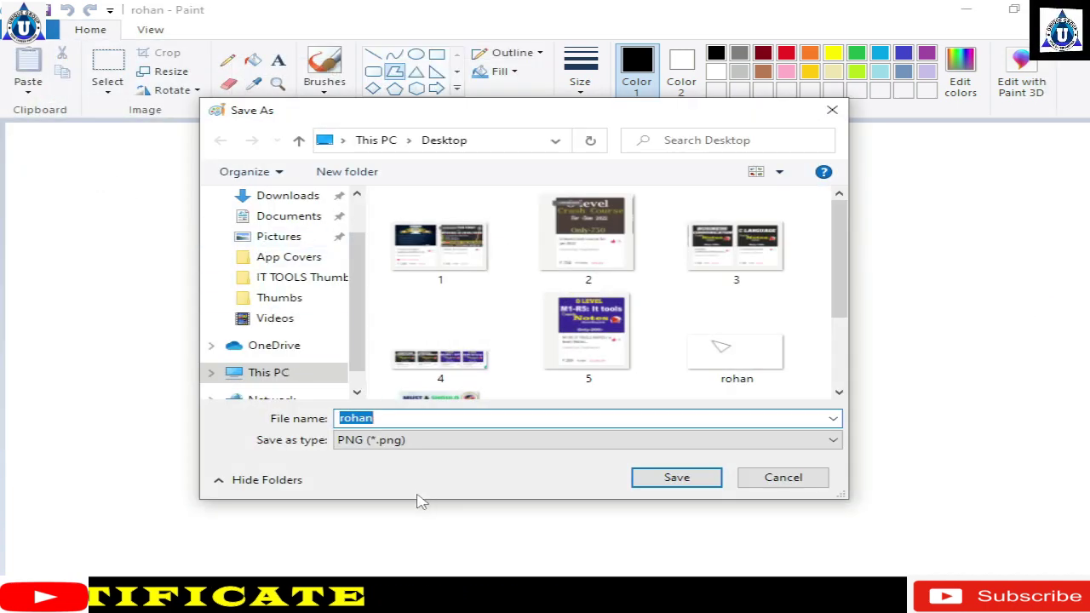
{"action": "left_click", "coordinate": [245, 196]}
{"action": "left_click", "coordinate": [686, 480]}
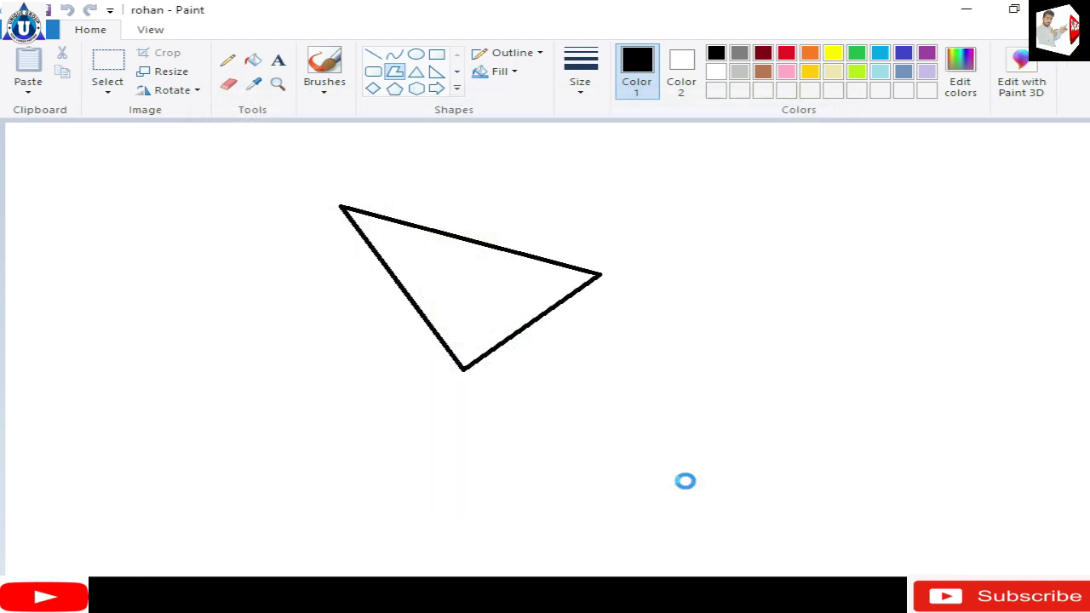
Save another copy of the rohan picture into the Documents folder.
{"action": "left_click", "coordinate": [26, 29]}
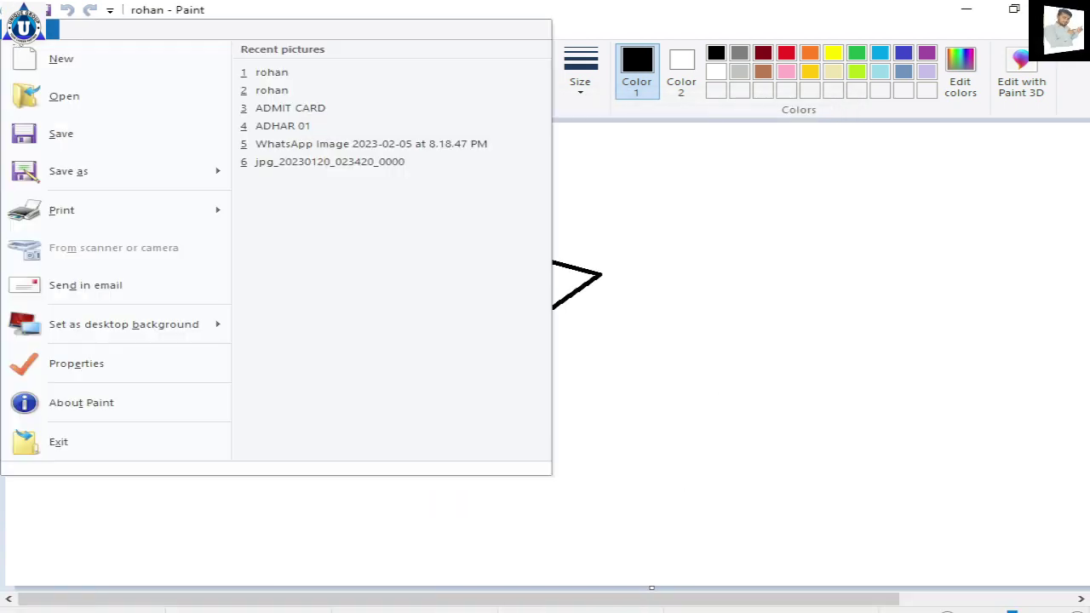
{"action": "left_click", "coordinate": [68, 171]}
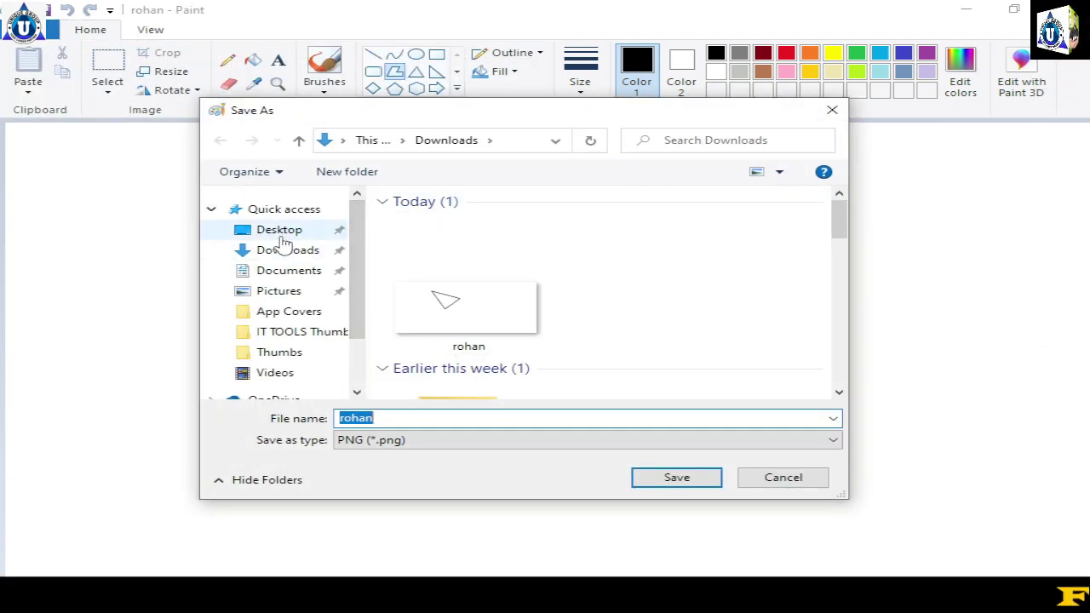
{"action": "left_click", "coordinate": [280, 272]}
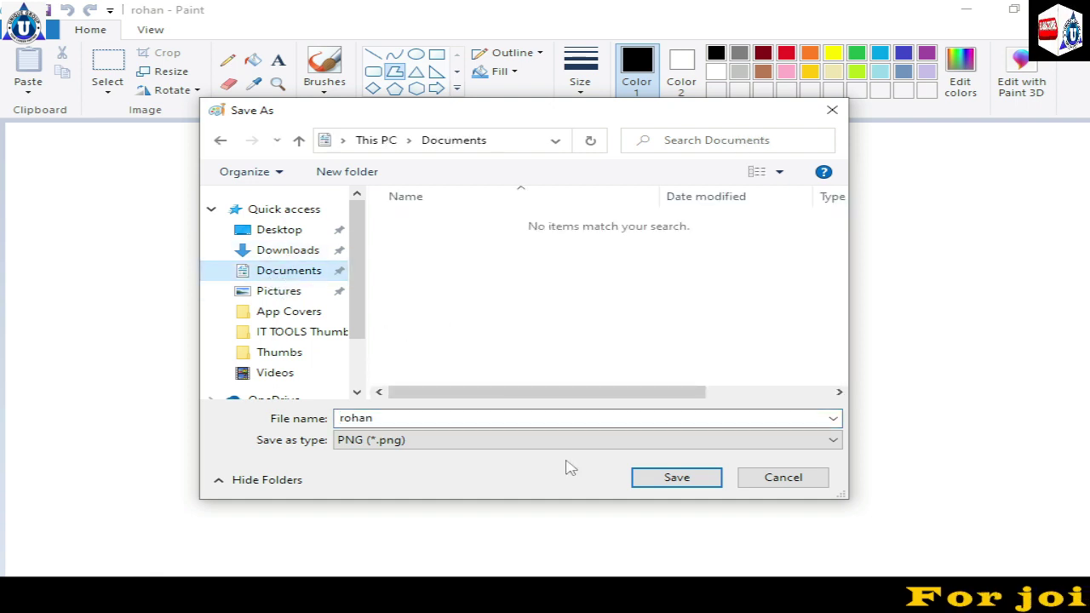
{"action": "left_click", "coordinate": [643, 479]}
Save a further copy of the rohan picture into the Pictures folder.
{"action": "left_click", "coordinate": [51, 29]}
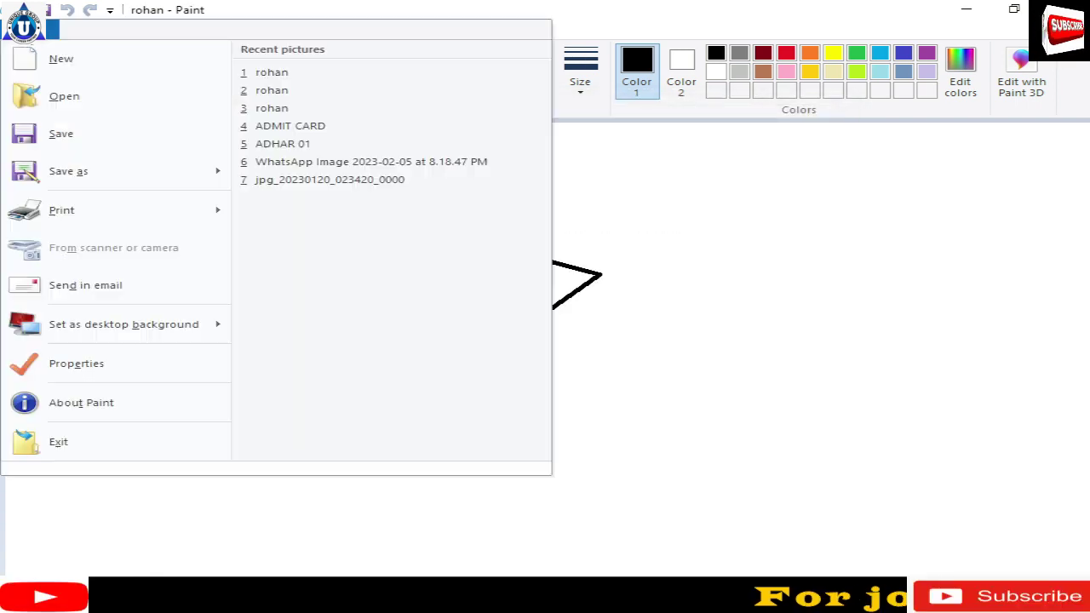
{"action": "left_click", "coordinate": [64, 183]}
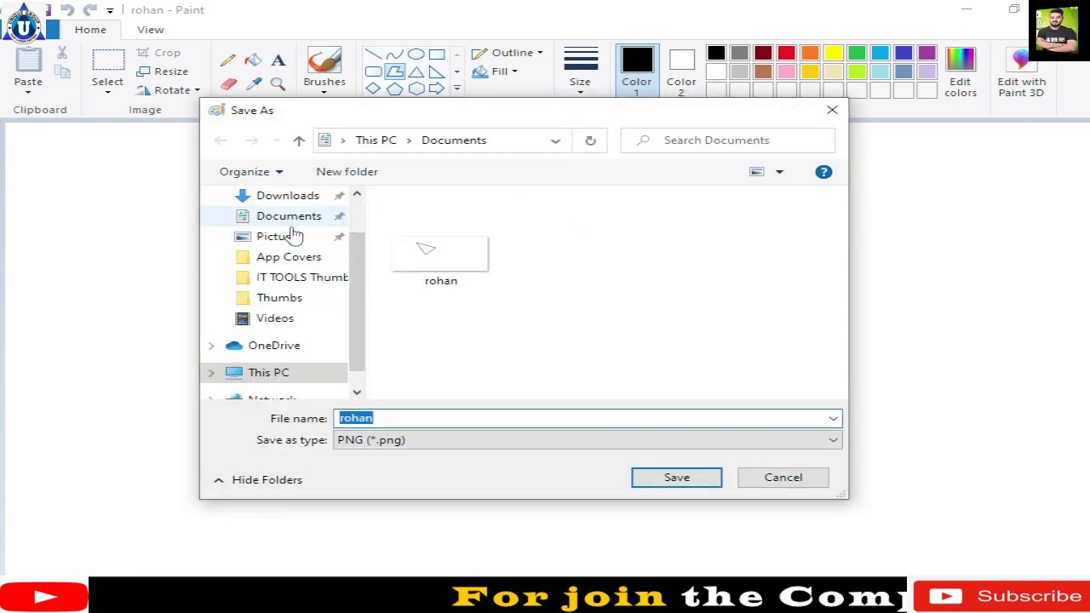
{"action": "left_click", "coordinate": [281, 237]}
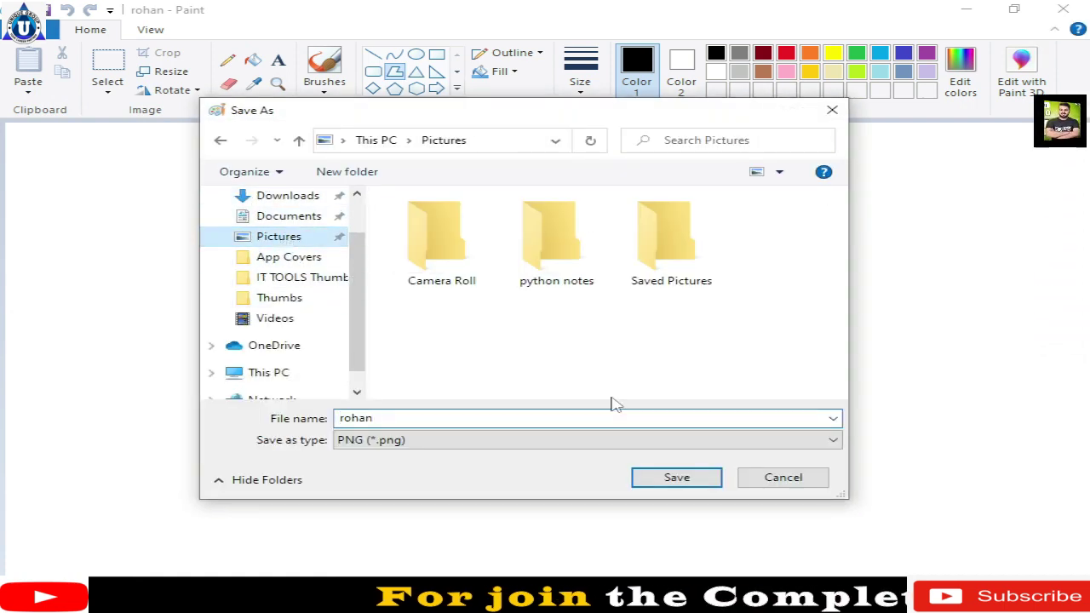
{"action": "left_click", "coordinate": [644, 477]}
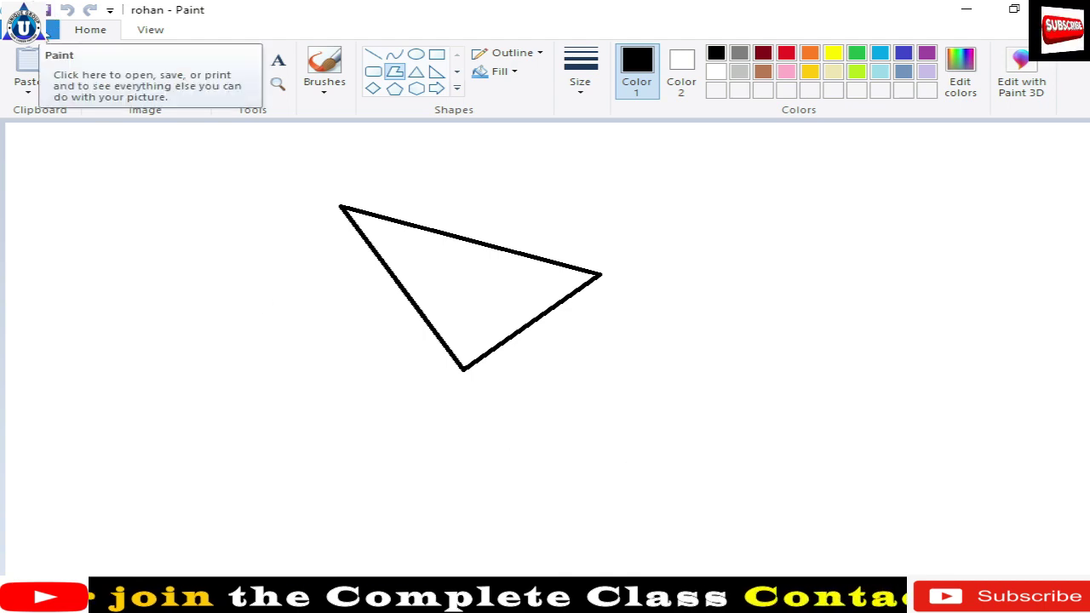
{"action": "left_click", "coordinate": [50, 29]}
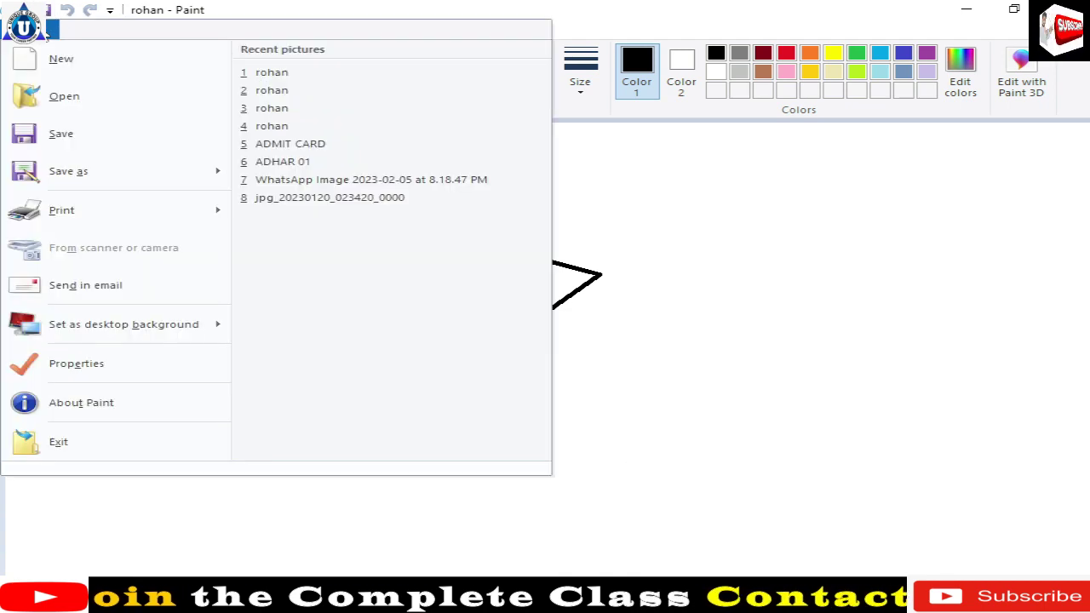
{"action": "left_click", "coordinate": [92, 113]}
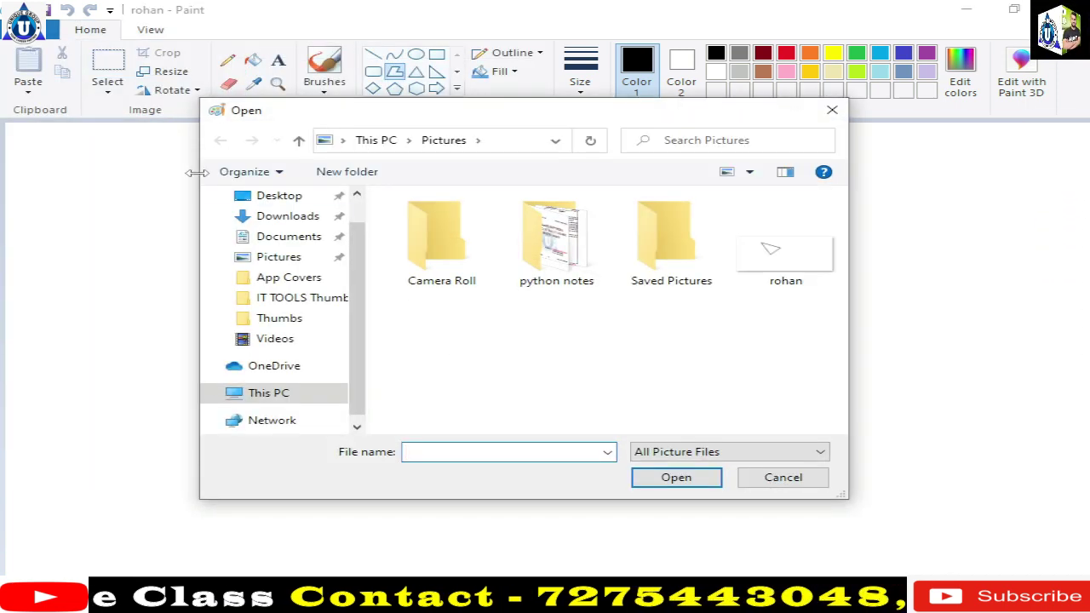
{"action": "left_click", "coordinate": [294, 195]}
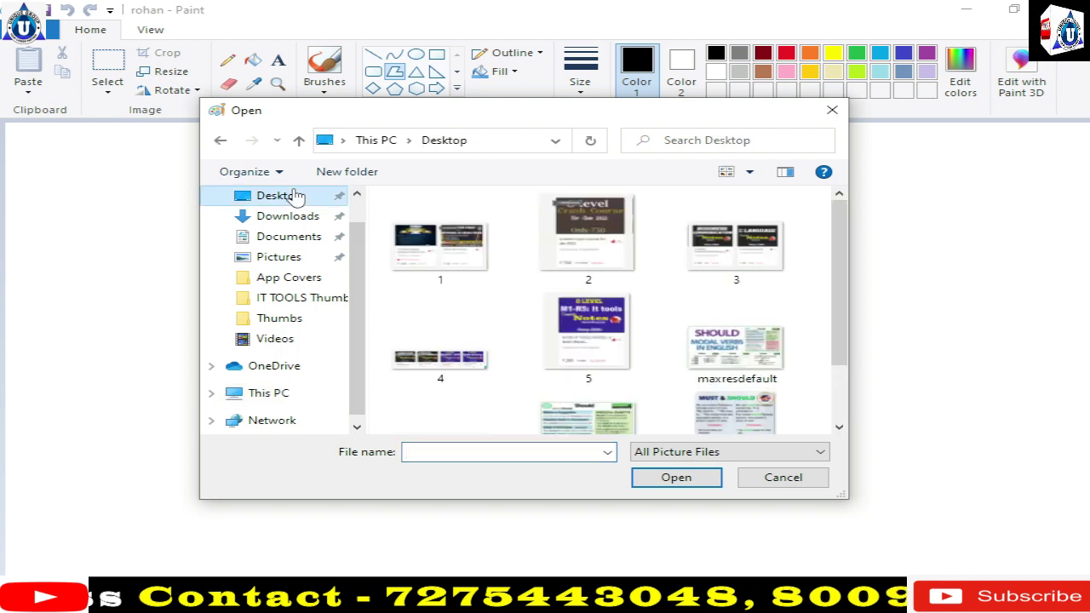
{"action": "left_click", "coordinate": [287, 218]}
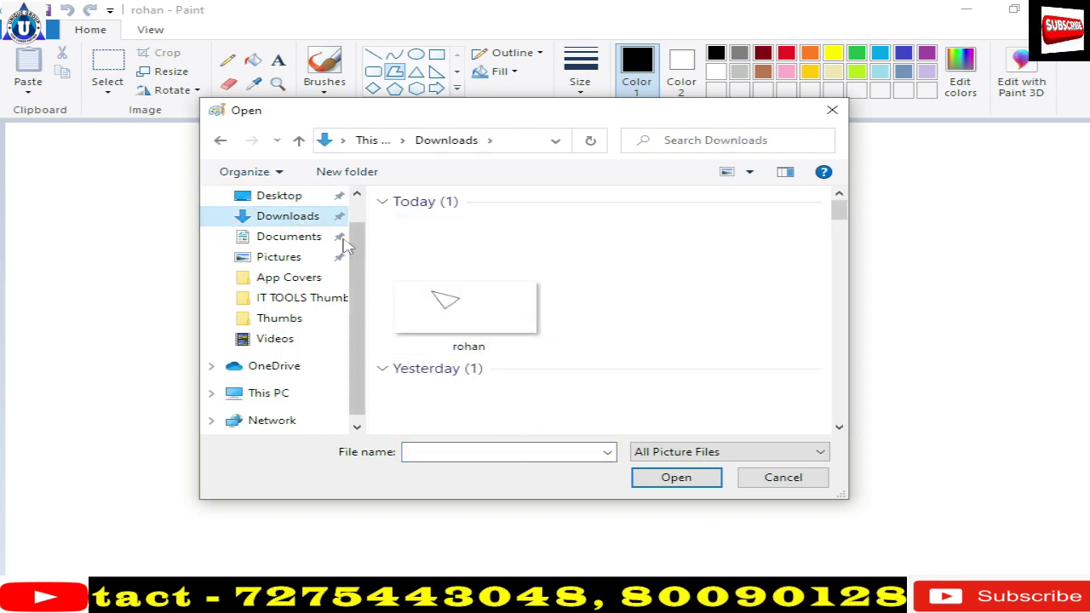
{"action": "left_click", "coordinate": [304, 243]}
{"action": "left_click", "coordinate": [285, 258]}
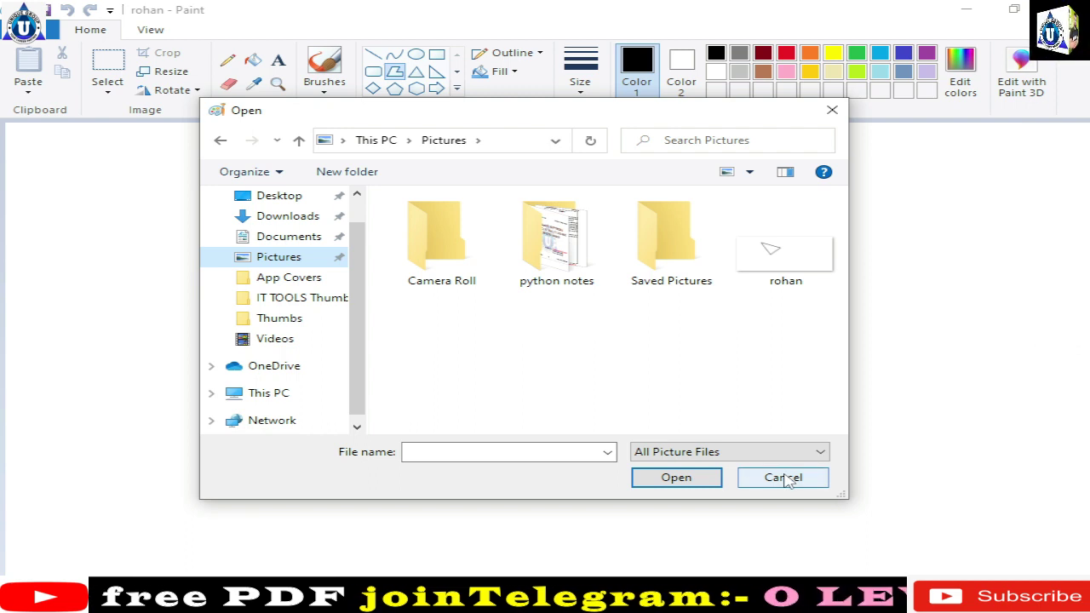
{"action": "left_click", "coordinate": [785, 480]}
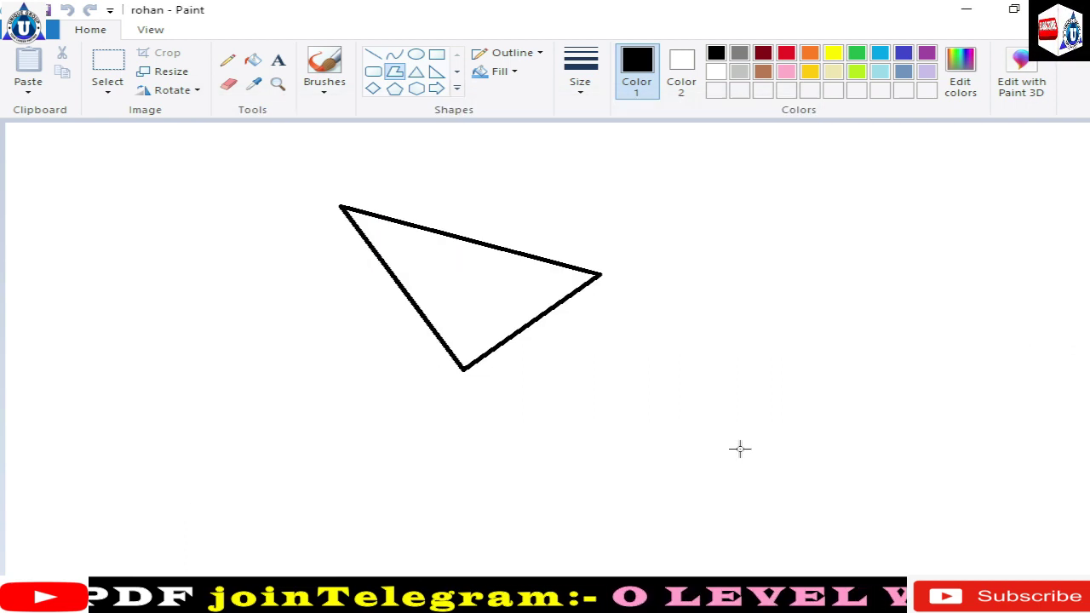
Open the Print dialog twice and cancel it without printing, leaving the File menu showing.
{"action": "left_click", "coordinate": [51, 31]}
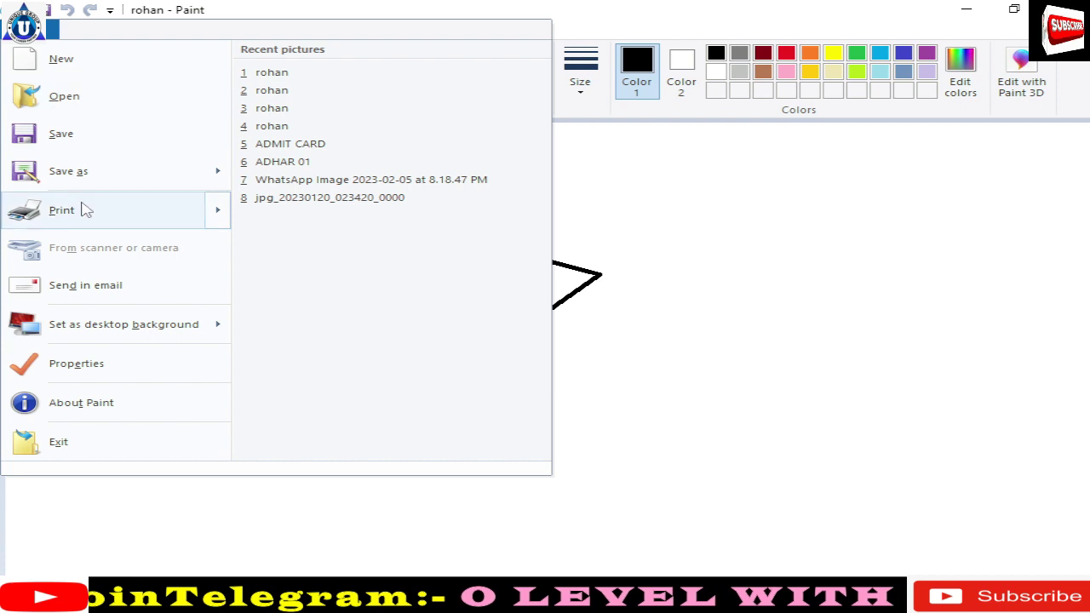
{"action": "mouse_move", "coordinate": [61, 211]}
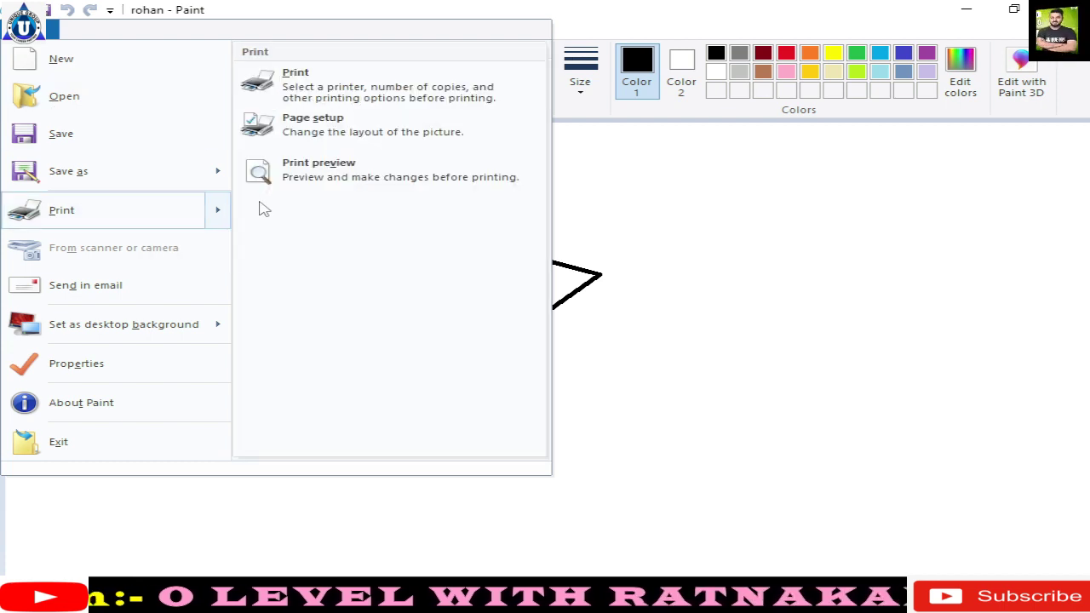
{"action": "left_click", "coordinate": [310, 94]}
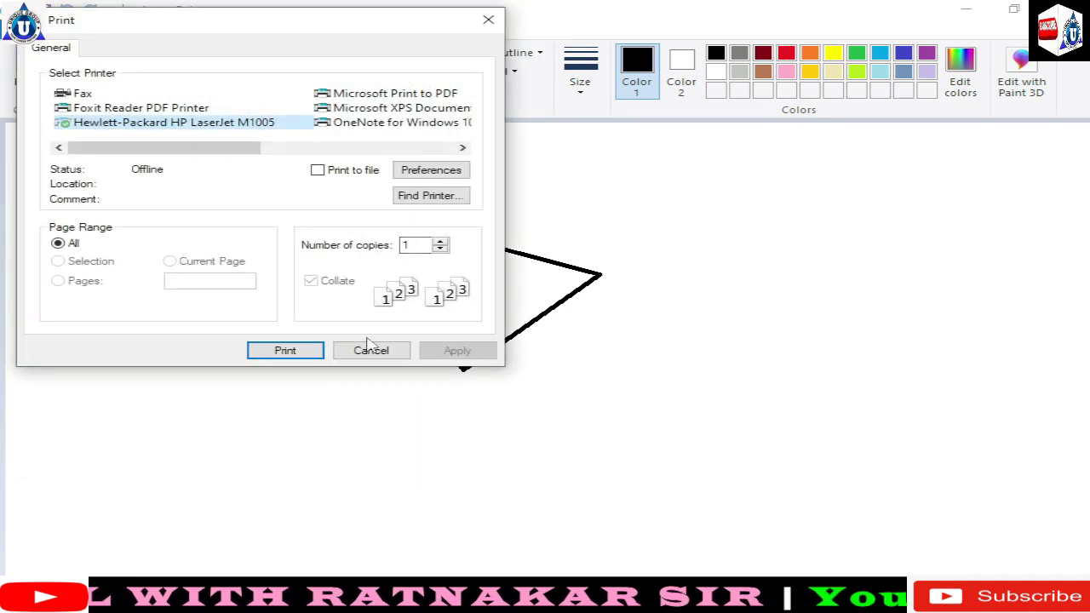
{"action": "left_click", "coordinate": [371, 350]}
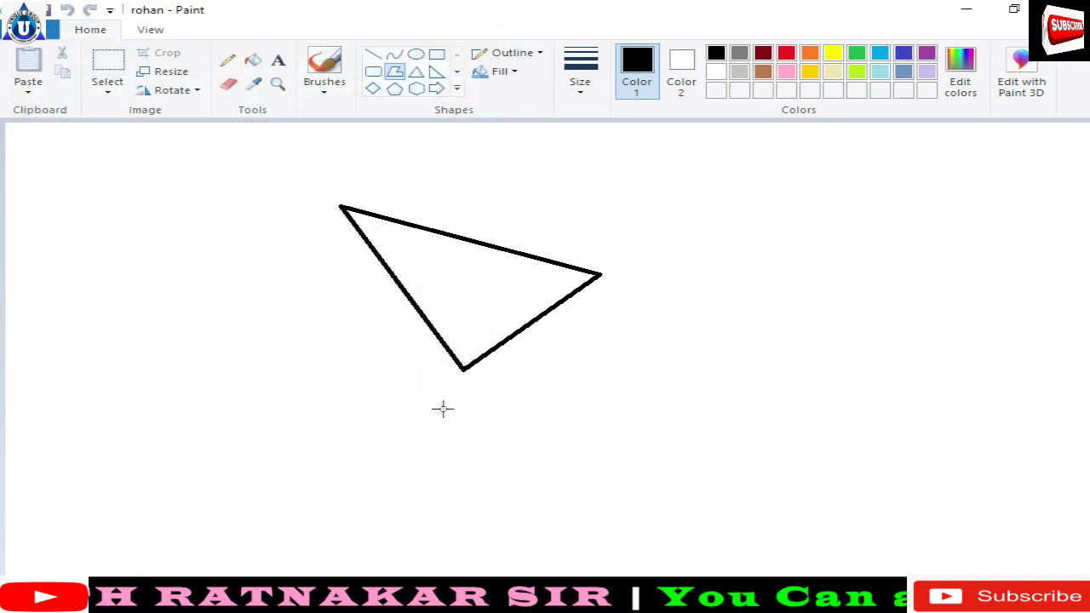
{"action": "key", "text": "ctrl+p"}
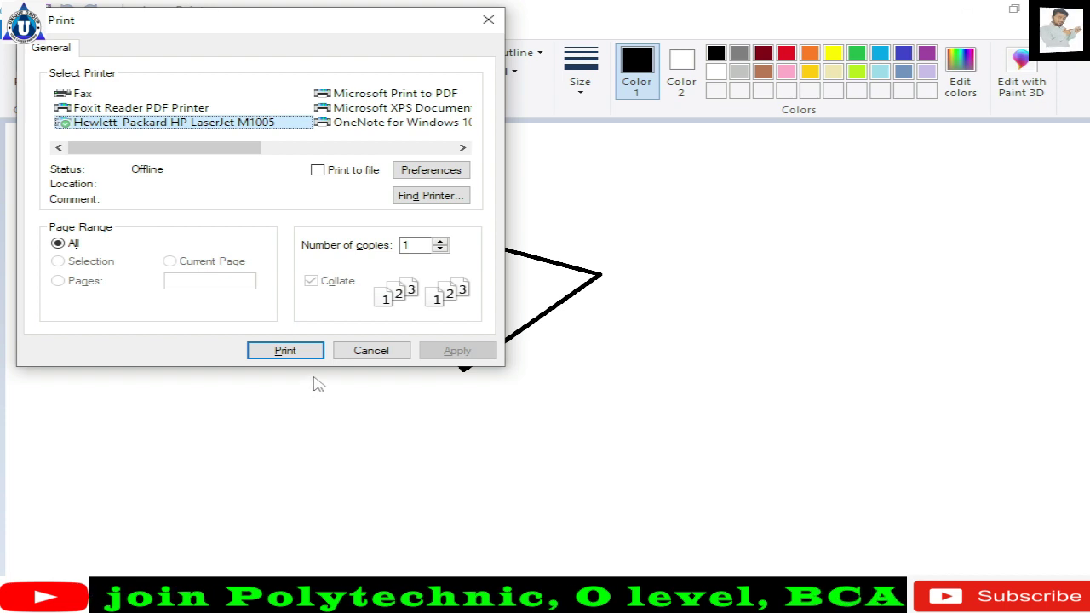
{"action": "left_click", "coordinate": [367, 351]}
{"action": "left_click", "coordinate": [53, 28]}
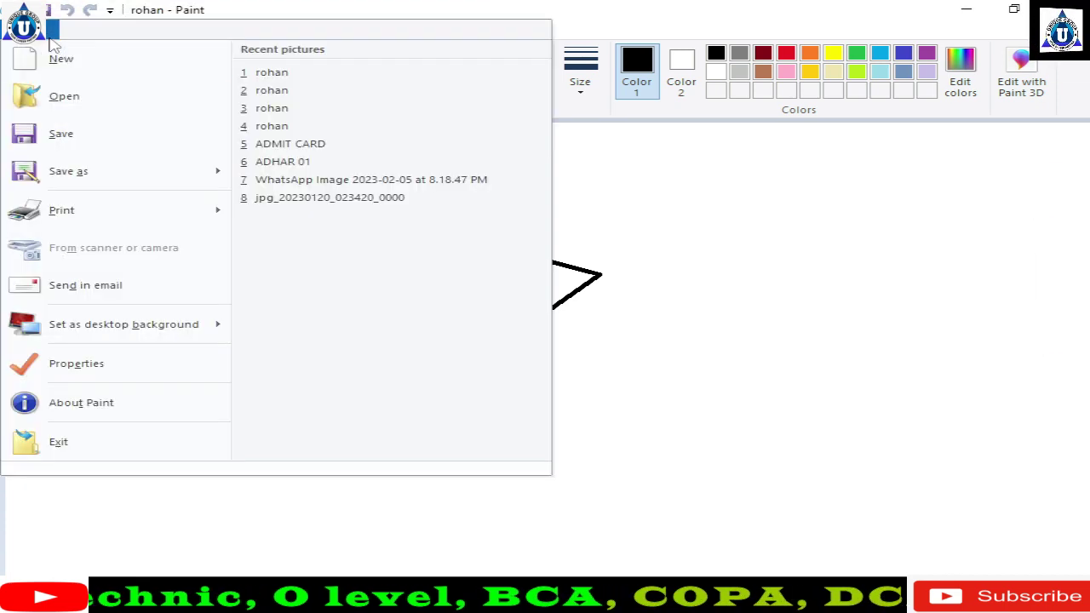
{"action": "mouse_move", "coordinate": [124, 324]}
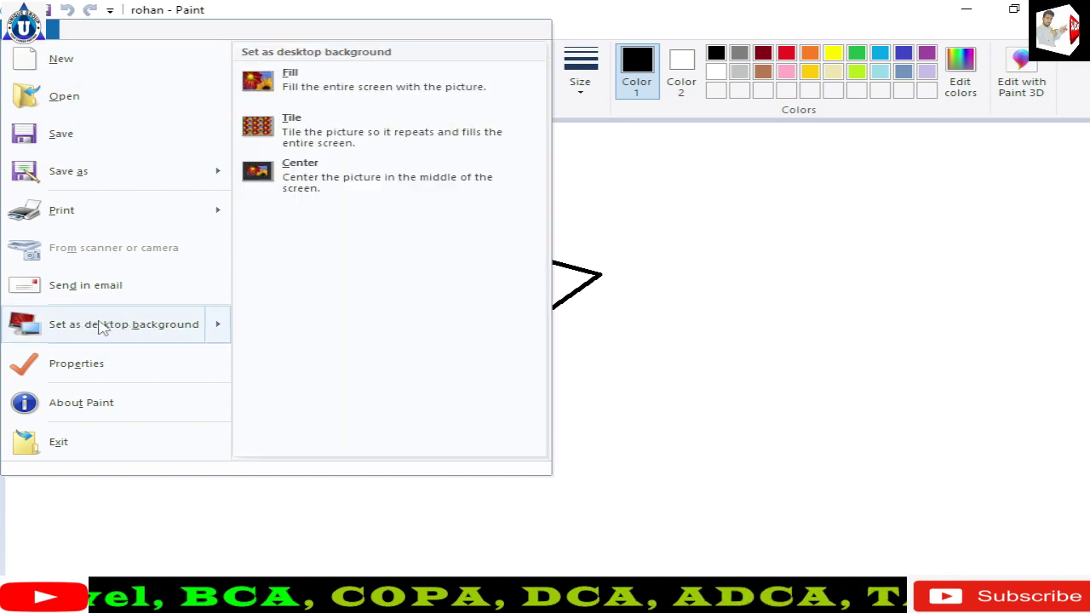
Fill the triangle's interior with orange.
{"action": "left_click", "coordinate": [238, 521]}
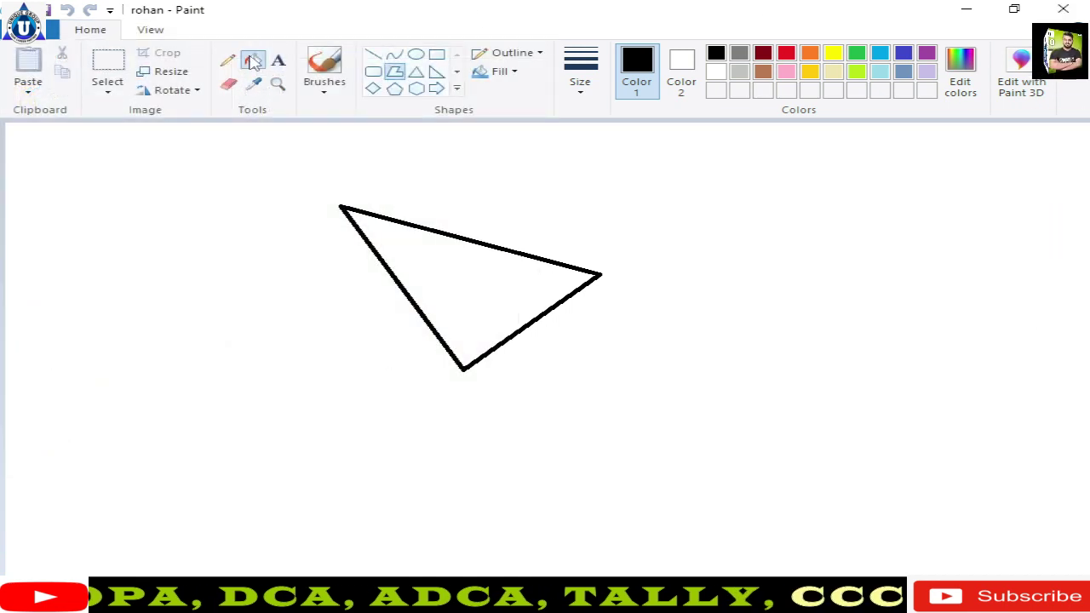
{"action": "left_click", "coordinate": [252, 59]}
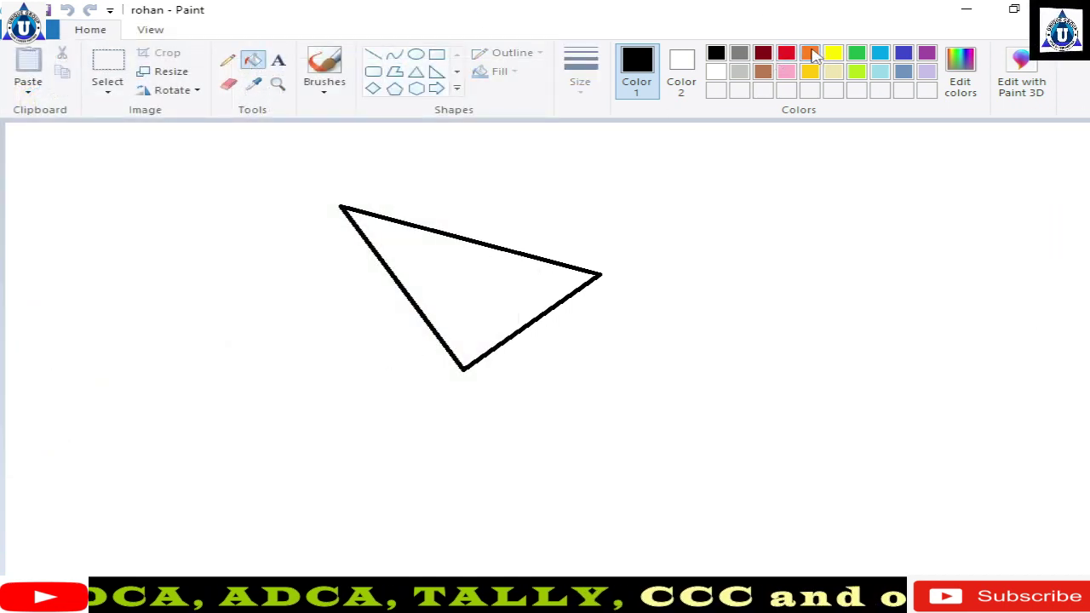
{"action": "left_click", "coordinate": [810, 53]}
{"action": "left_click", "coordinate": [510, 282]}
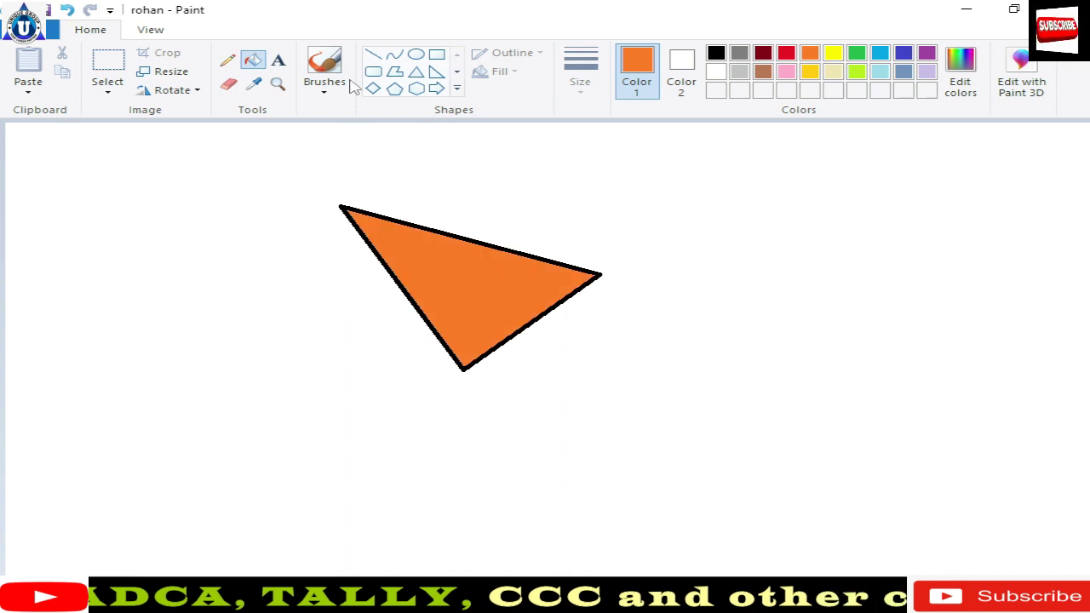
Draw a green rectangle overlapping the triangle's lower left and fill it green.
{"action": "left_click", "coordinate": [433, 72]}
{"action": "left_click_drag", "start_coordinate": [188, 300], "coordinate": [420, 482]}
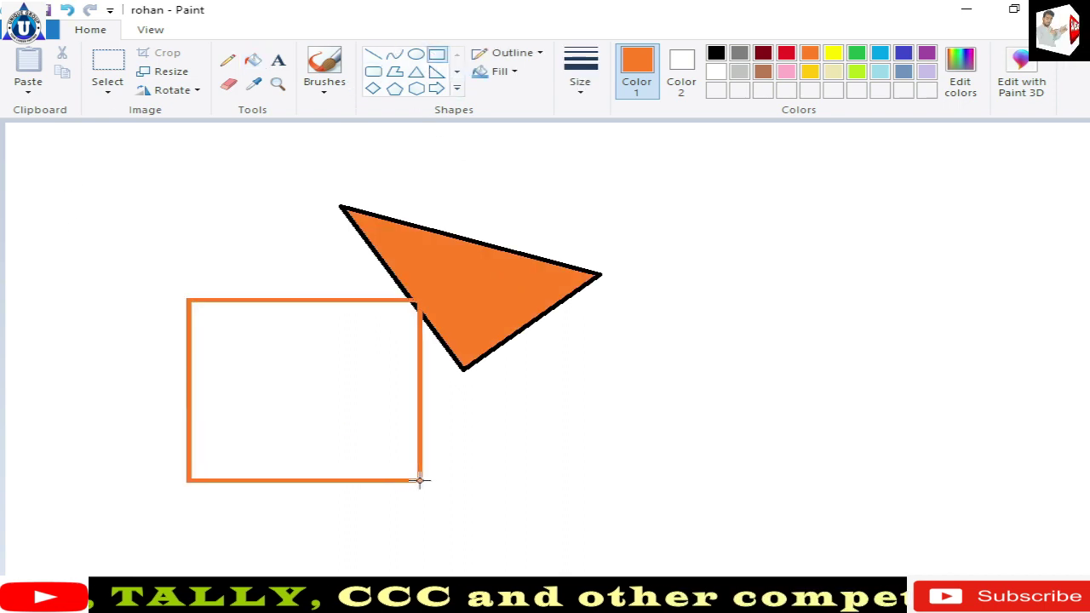
{"action": "left_click", "coordinate": [857, 55]}
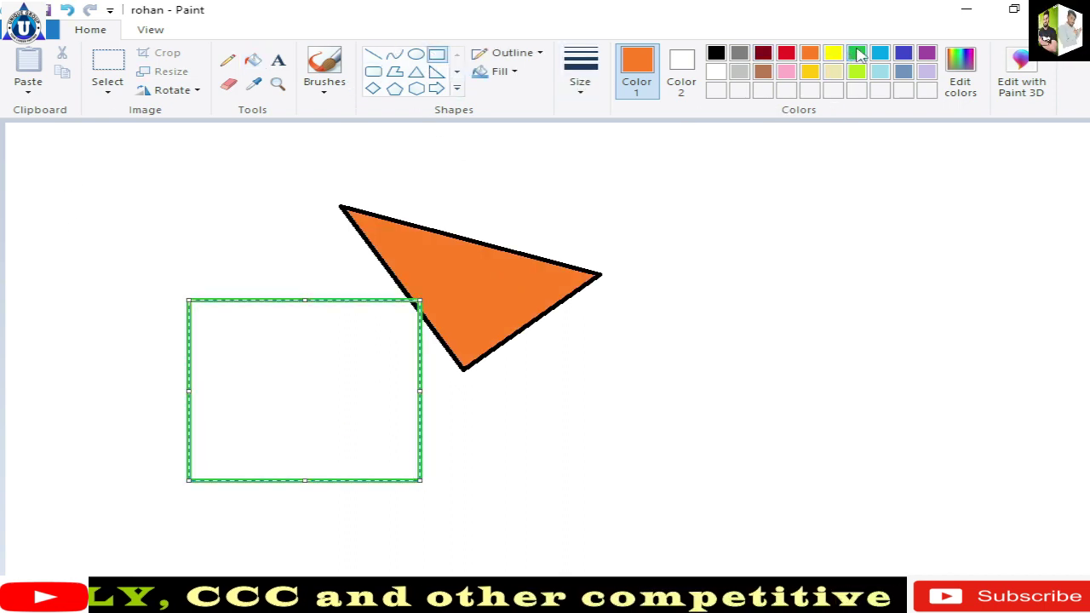
{"action": "left_click", "coordinate": [253, 59]}
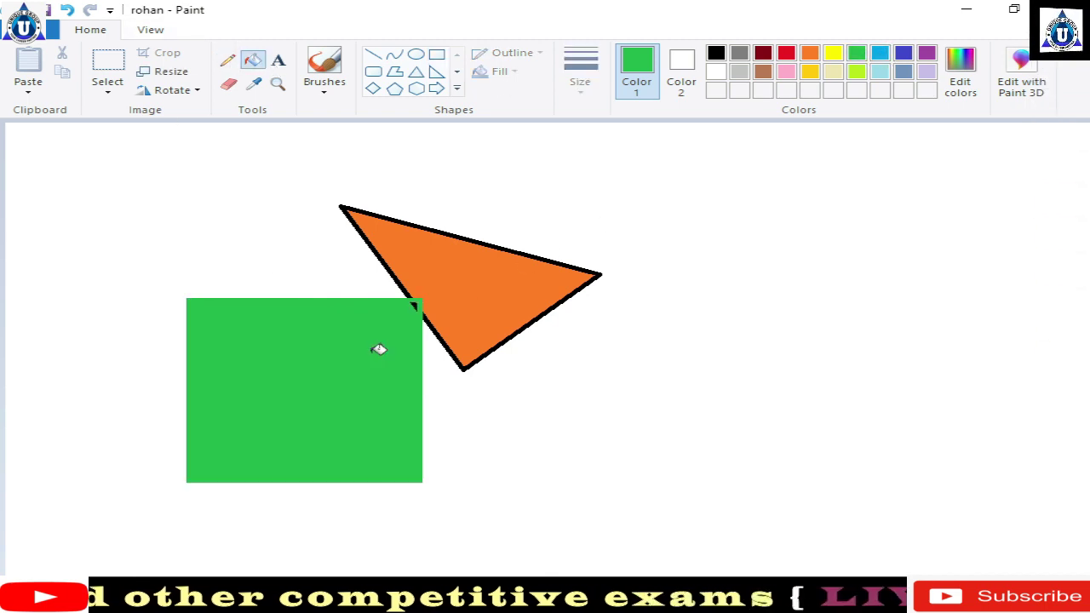
{"action": "left_click", "coordinate": [379, 348]}
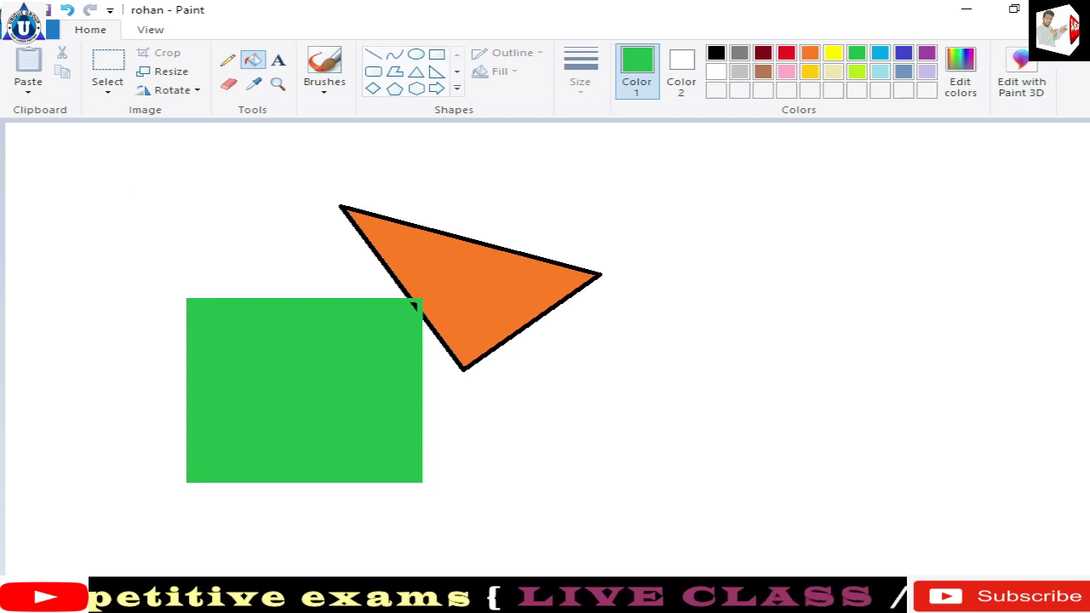
Save the drawing and set it as the desktop background with Fill placement.
{"action": "left_click", "coordinate": [49, 31]}
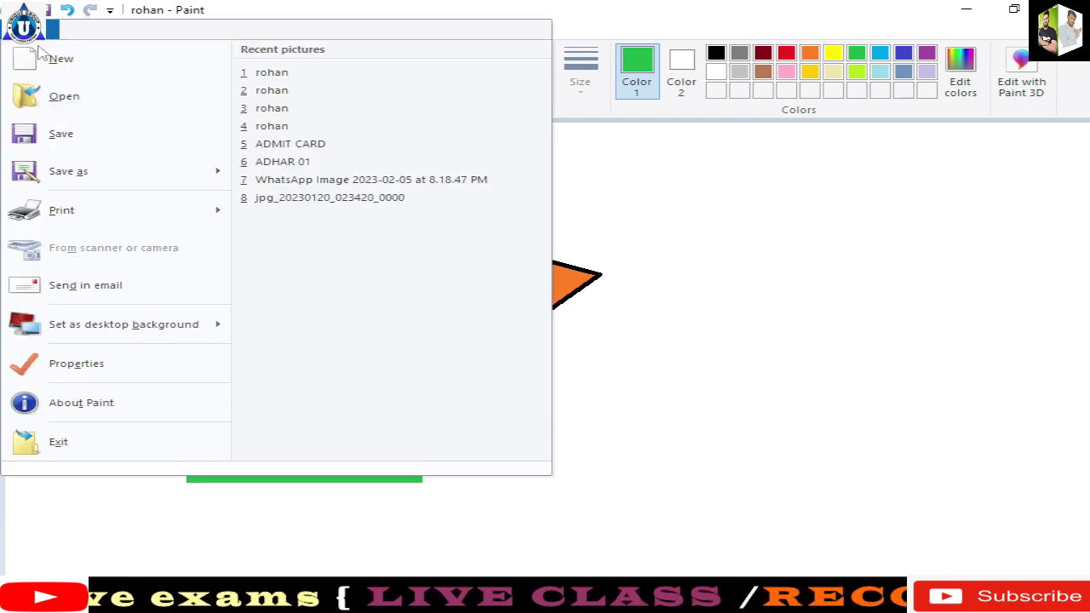
{"action": "left_click", "coordinate": [104, 331]}
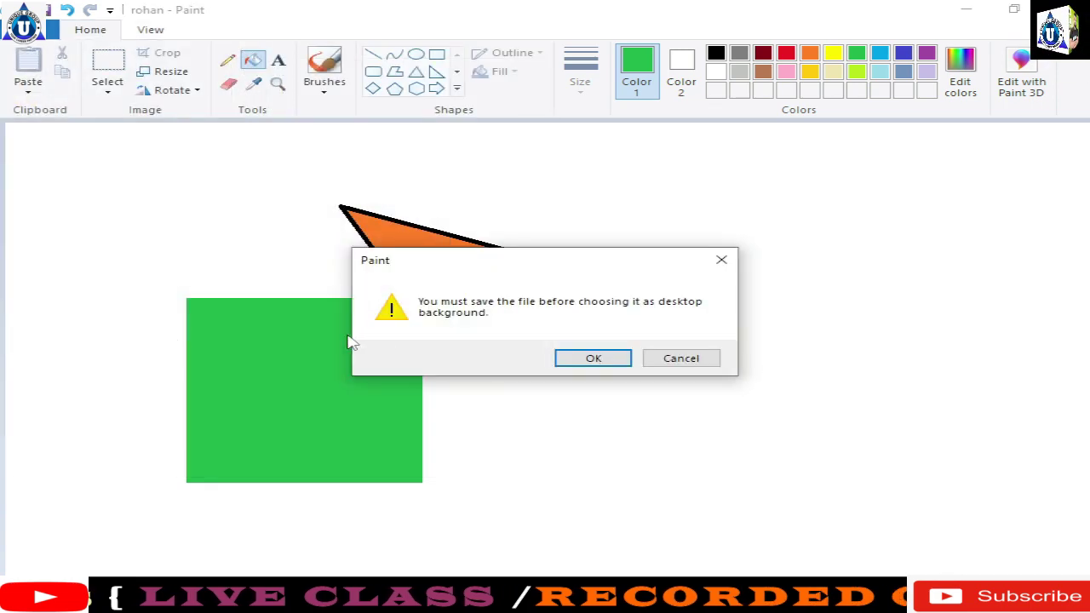
{"action": "left_click", "coordinate": [582, 358]}
{"action": "left_click", "coordinate": [50, 30]}
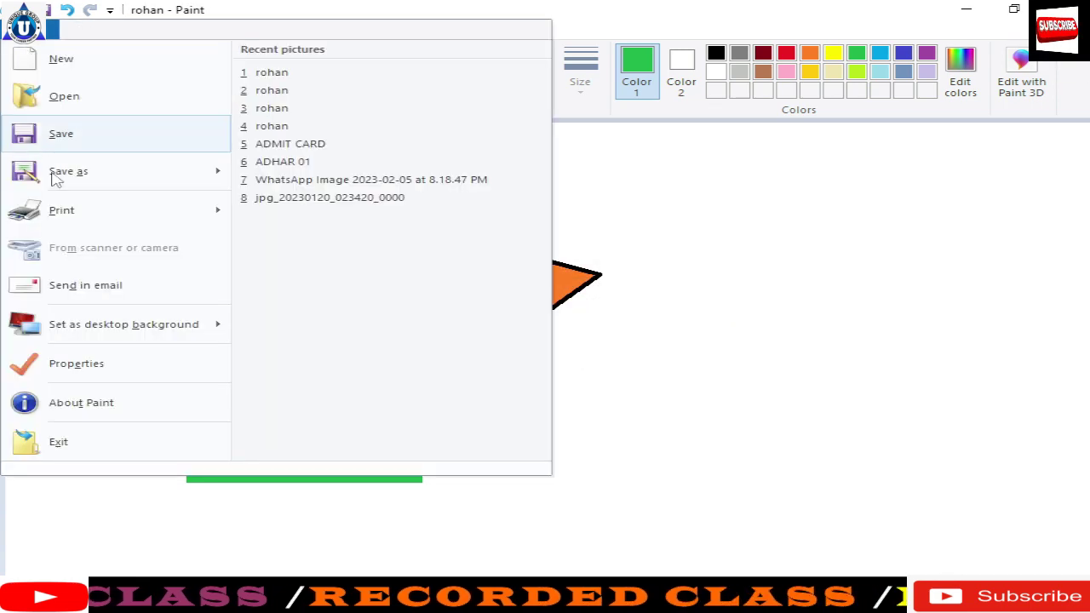
{"action": "left_click", "coordinate": [88, 319]}
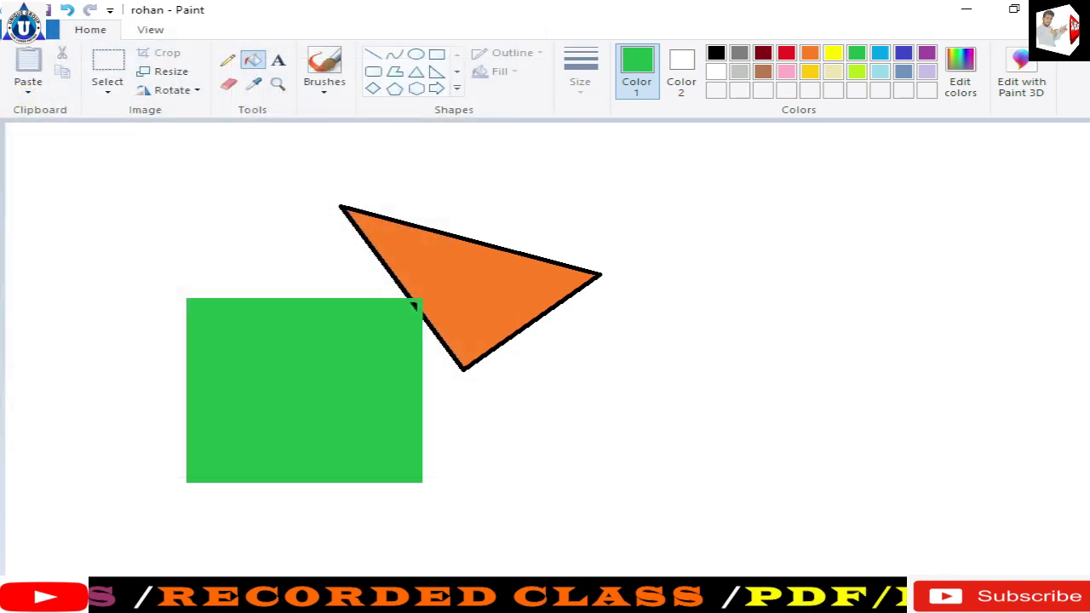
Minimize both Paint windows to view the wallpaper, then restore the rohan drawing.
{"action": "left_click", "coordinate": [966, 10]}
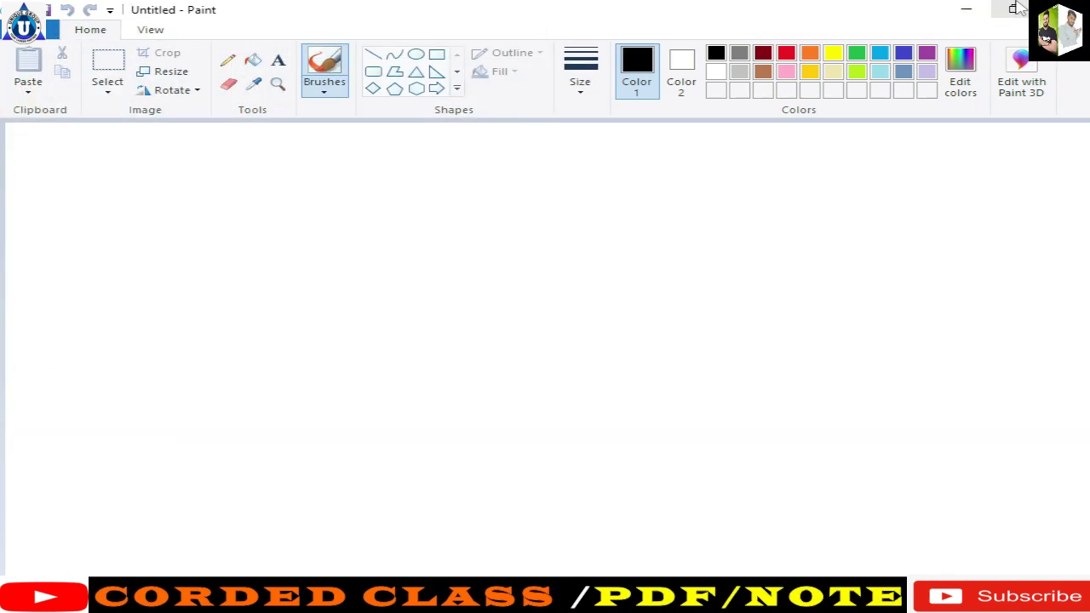
{"action": "left_click", "coordinate": [966, 9]}
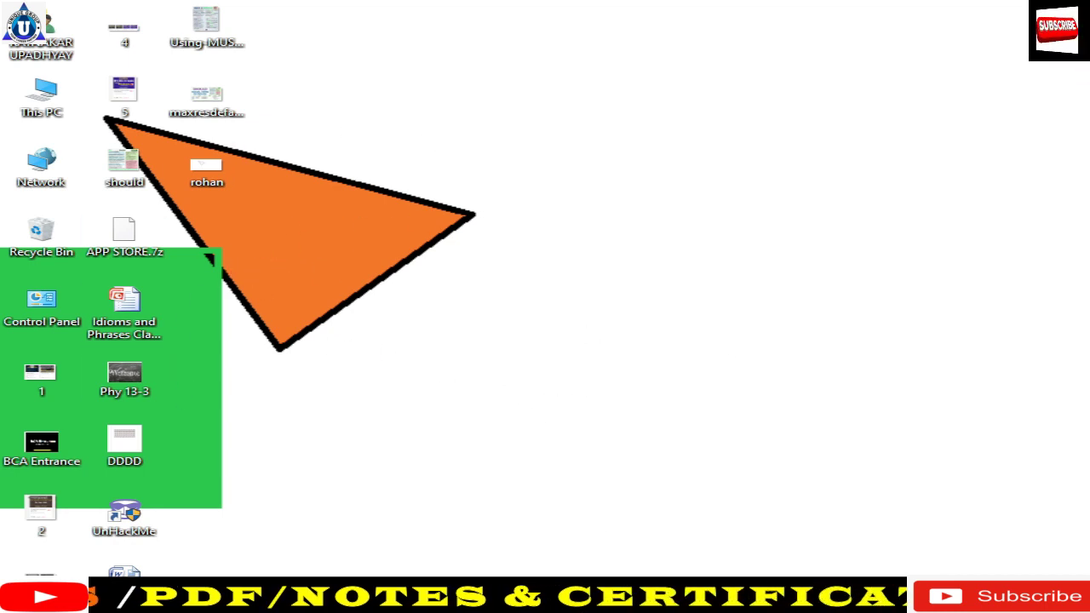
{"action": "left_click", "coordinate": [729, 538]}
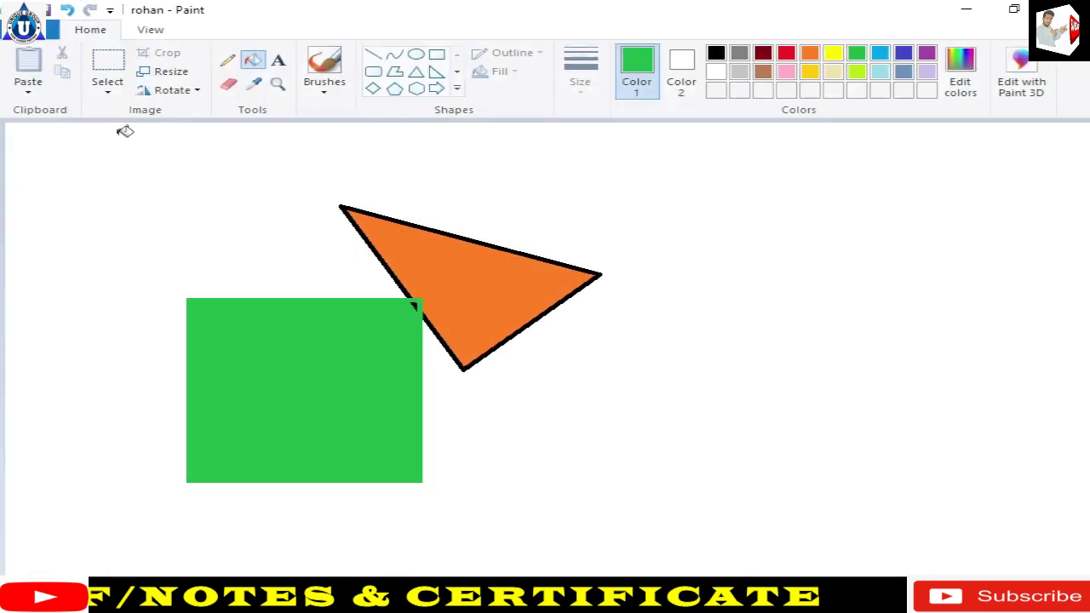
{"action": "left_click", "coordinate": [51, 29]}
{"action": "mouse_move", "coordinate": [124, 325]}
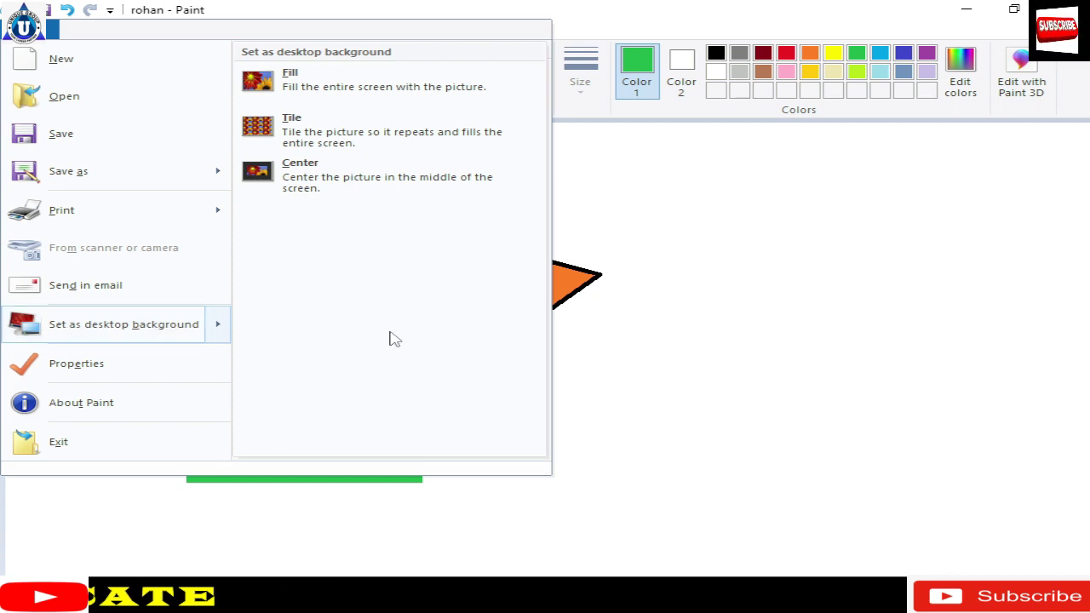
{"action": "left_click", "coordinate": [645, 358]}
Draw a green-outlined ellipse and pentagon right of the triangle and fill both red.
{"action": "left_click", "coordinate": [416, 54]}
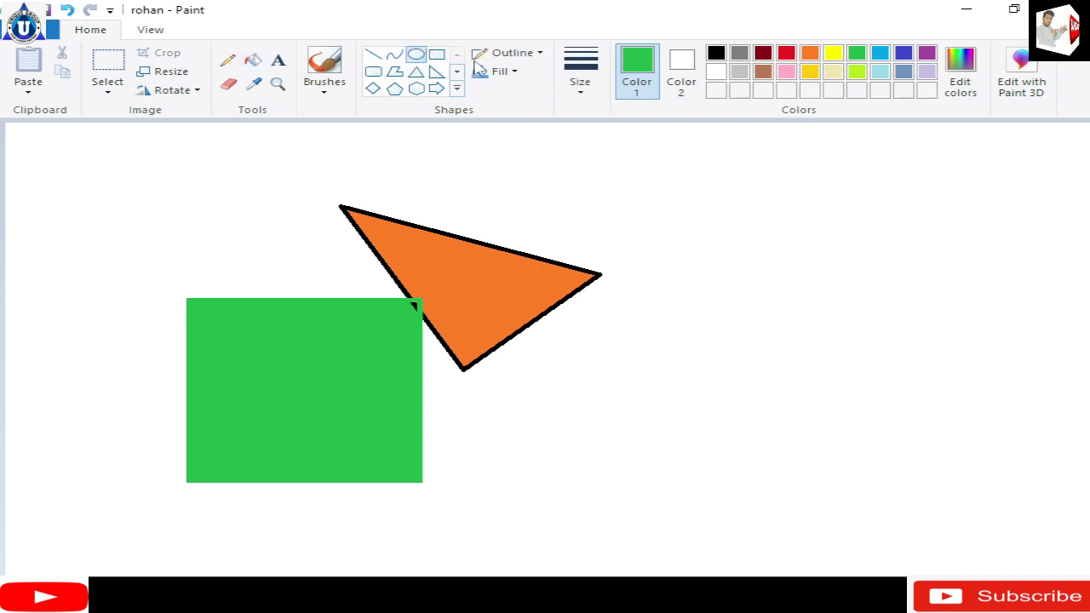
{"action": "left_click_drag", "start_coordinate": [612, 177], "coordinate": [942, 363]}
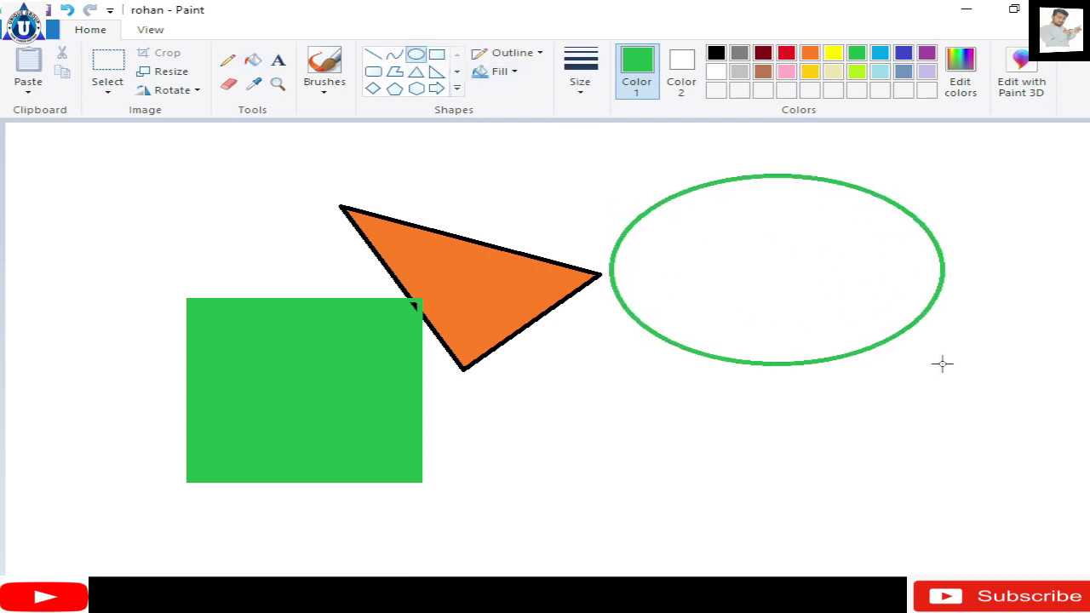
{"action": "left_click", "coordinate": [394, 88]}
{"action": "mouse_move", "coordinate": [590, 391]}
{"action": "left_mouse_down"}
{"action": "mouse_move", "coordinate": [785, 518]}
{"action": "mouse_move", "coordinate": [826, 564]}
{"action": "left_mouse_up"}
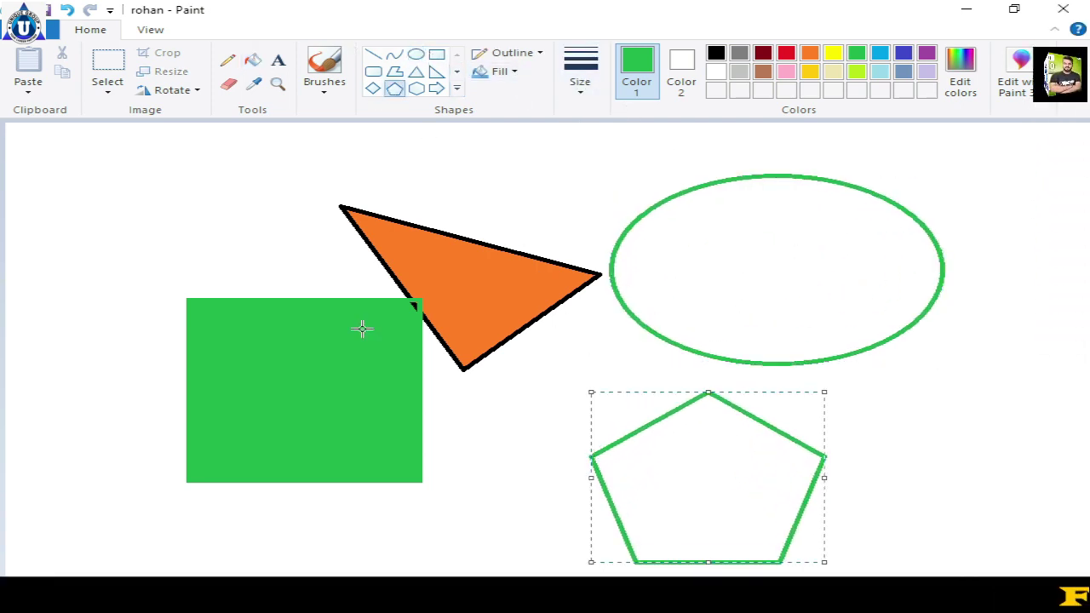
{"action": "left_click", "coordinate": [256, 63]}
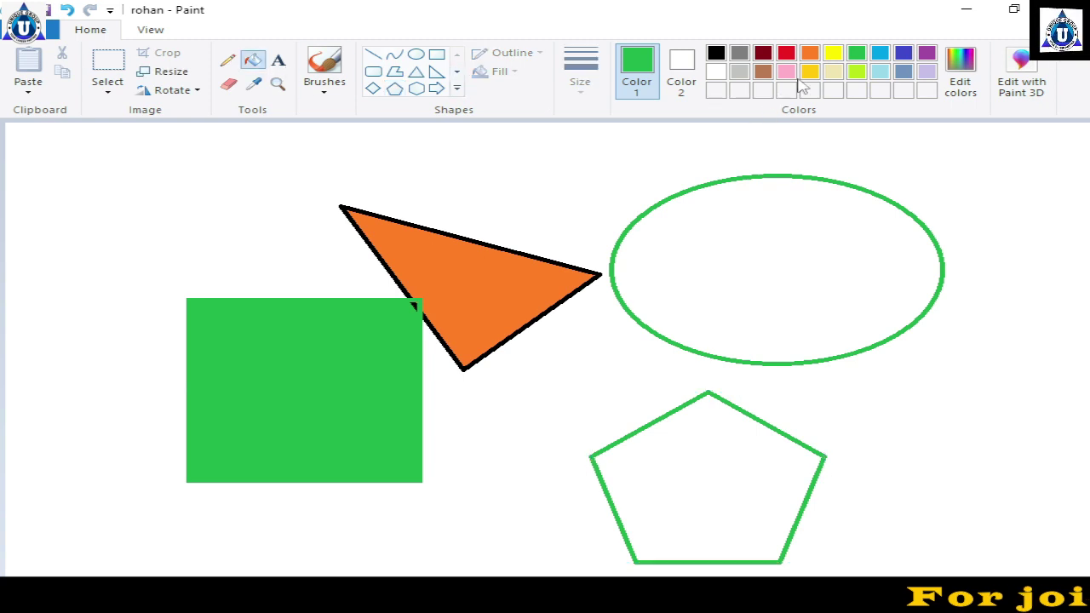
{"action": "left_click", "coordinate": [786, 53]}
{"action": "left_click", "coordinate": [785, 228]}
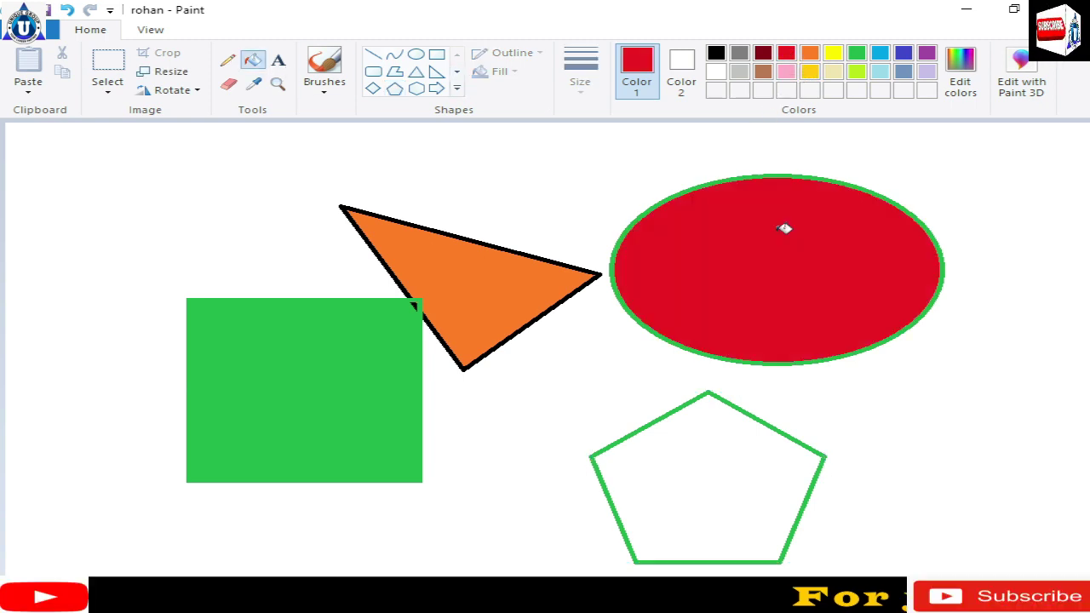
{"action": "left_click", "coordinate": [722, 480]}
Save and set the updated drawing as the desktop background, then minimize Paint.
{"action": "left_click", "coordinate": [43, 30]}
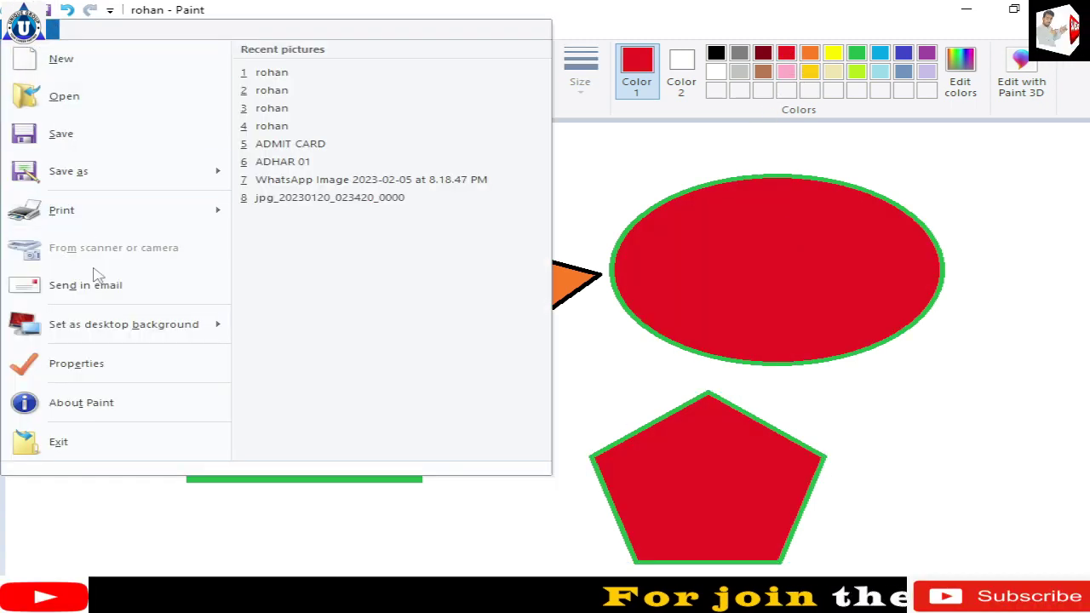
{"action": "left_click", "coordinate": [109, 332]}
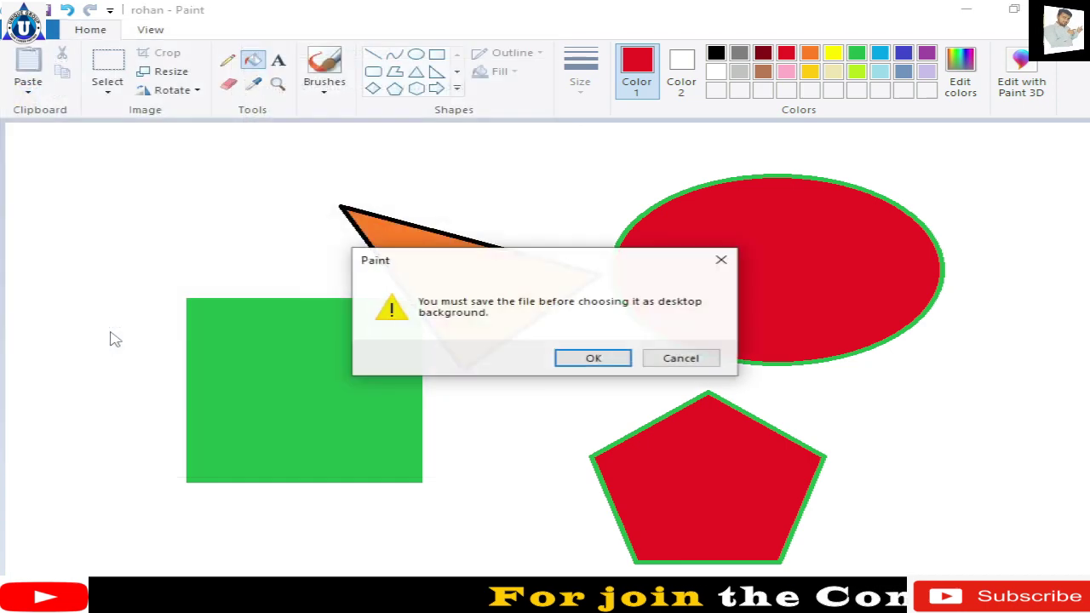
{"action": "left_click", "coordinate": [592, 359]}
{"action": "left_click", "coordinate": [969, 8]}
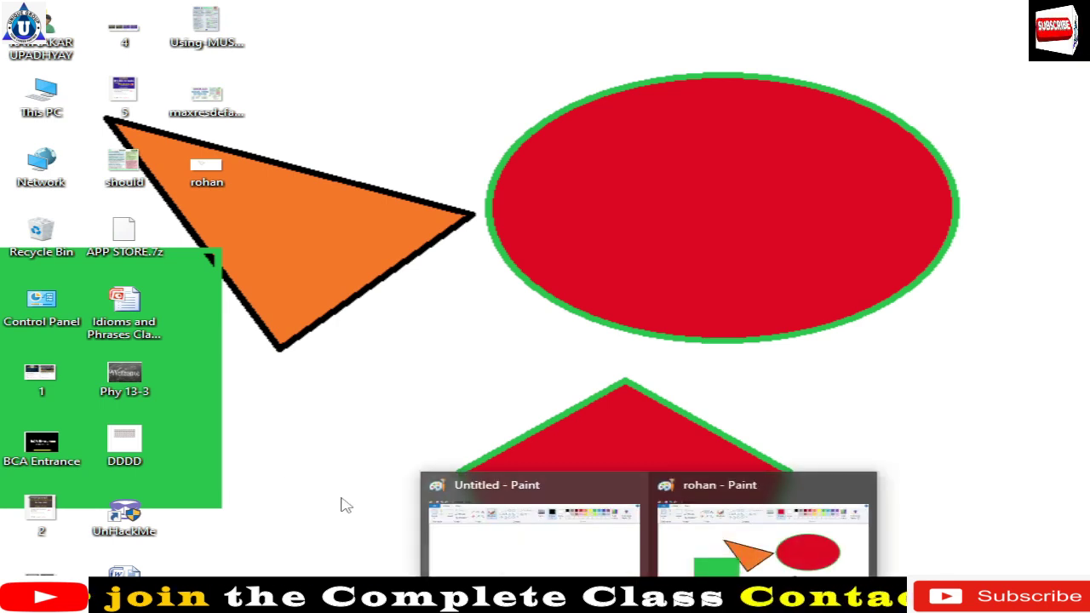
Restore Paint and review Image Properties (1214 × 544 pixels, colour), confirming with OK unchanged.
{"action": "left_click", "coordinate": [690, 553]}
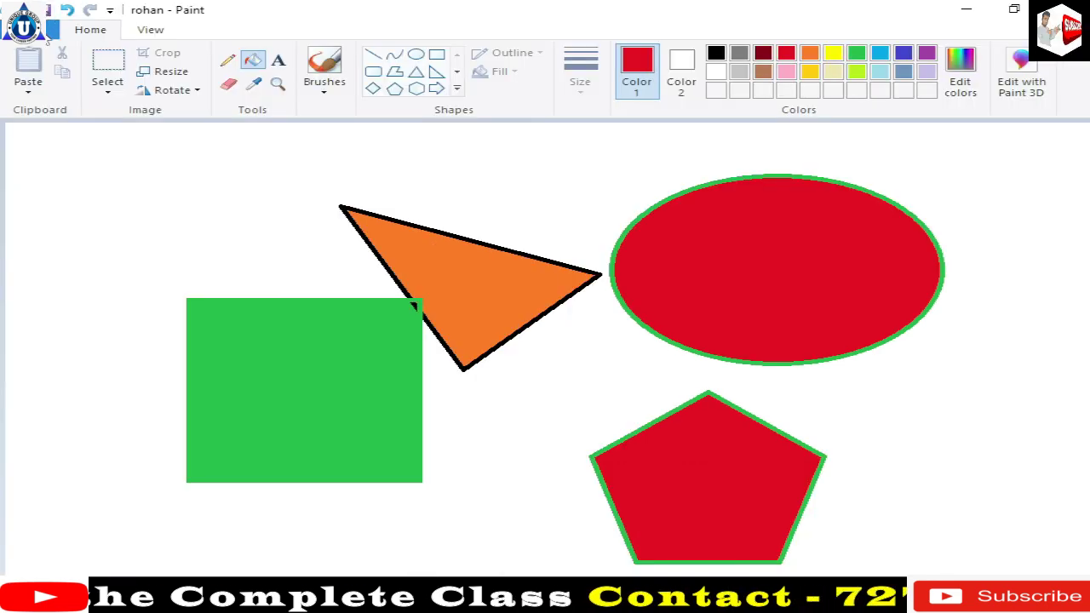
{"action": "left_click", "coordinate": [53, 29]}
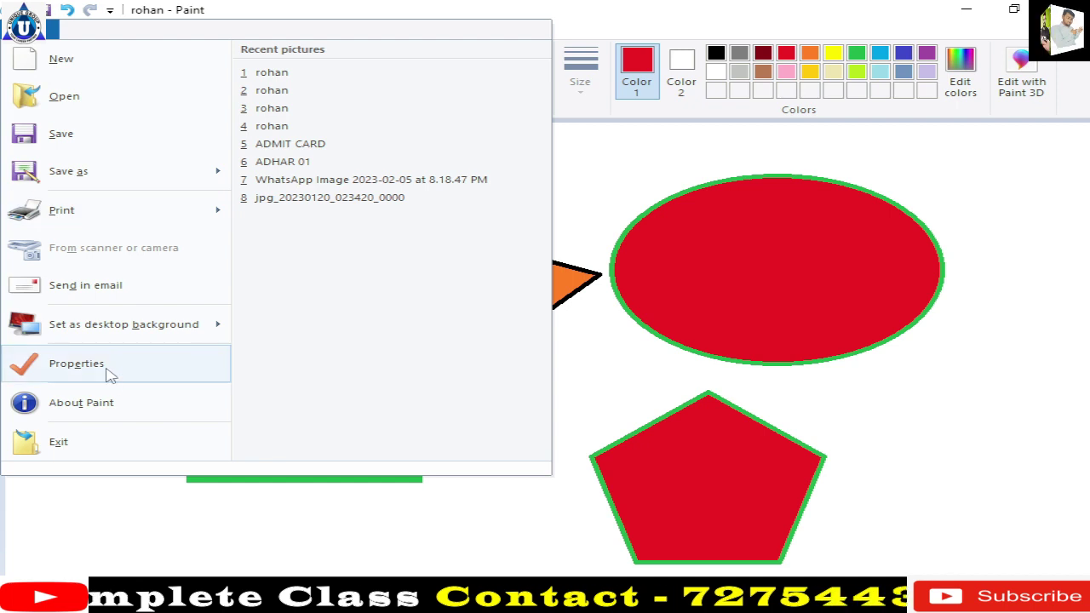
{"action": "left_click", "coordinate": [77, 364]}
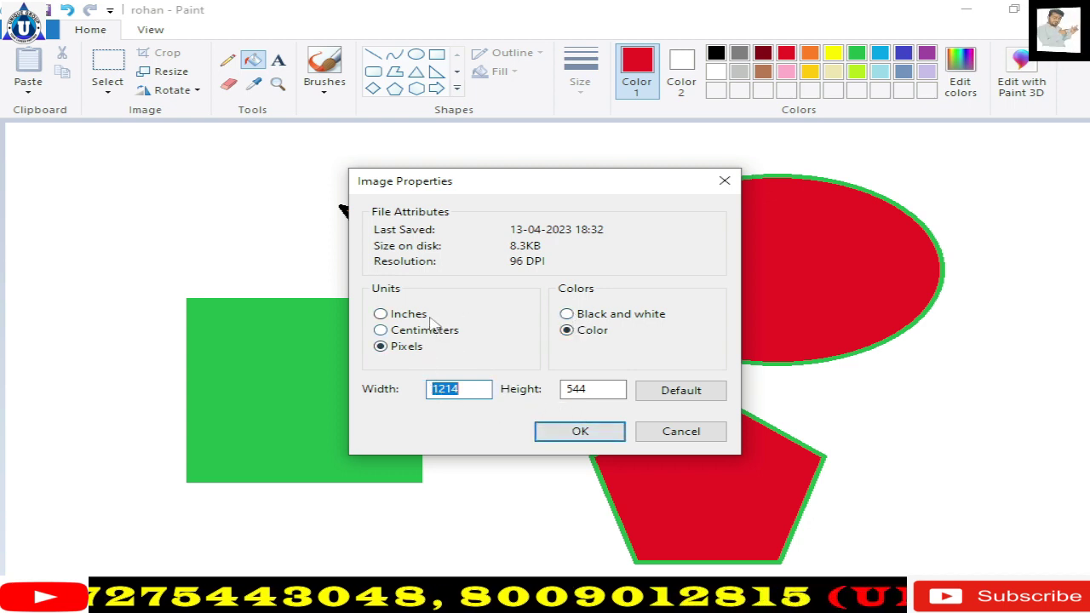
{"action": "left_click_drag", "start_coordinate": [498, 171], "coordinate": [472, 119]}
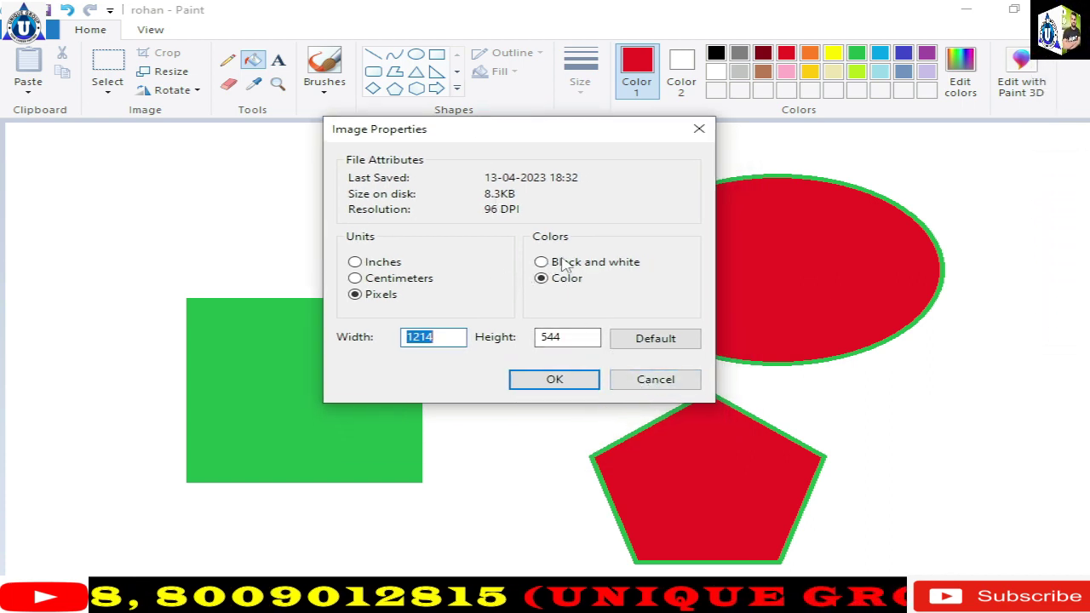
{"action": "left_click", "coordinate": [565, 383]}
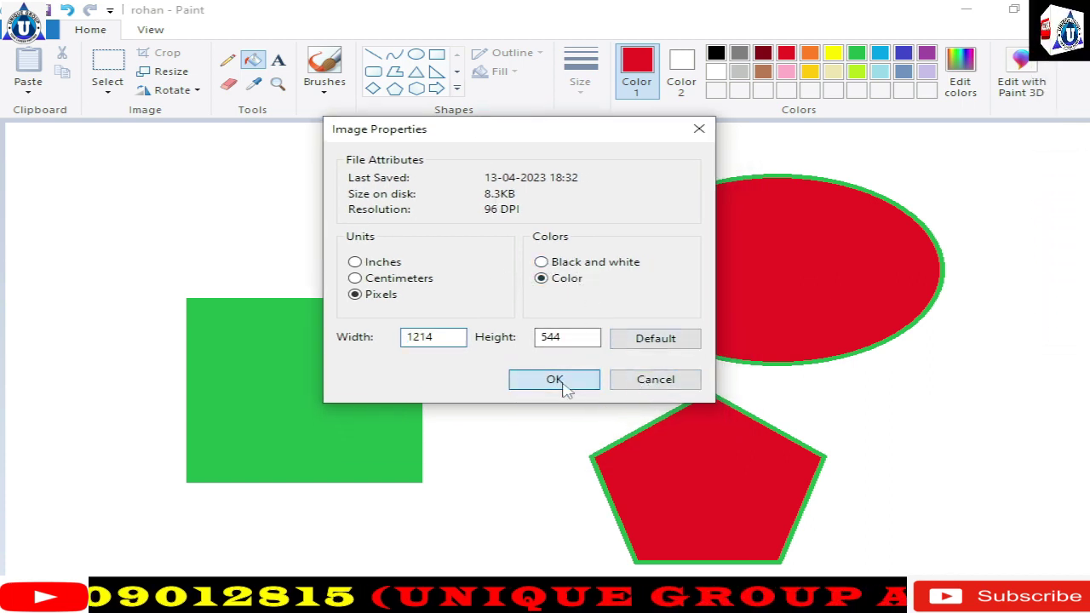
{"action": "left_click", "coordinate": [51, 29]}
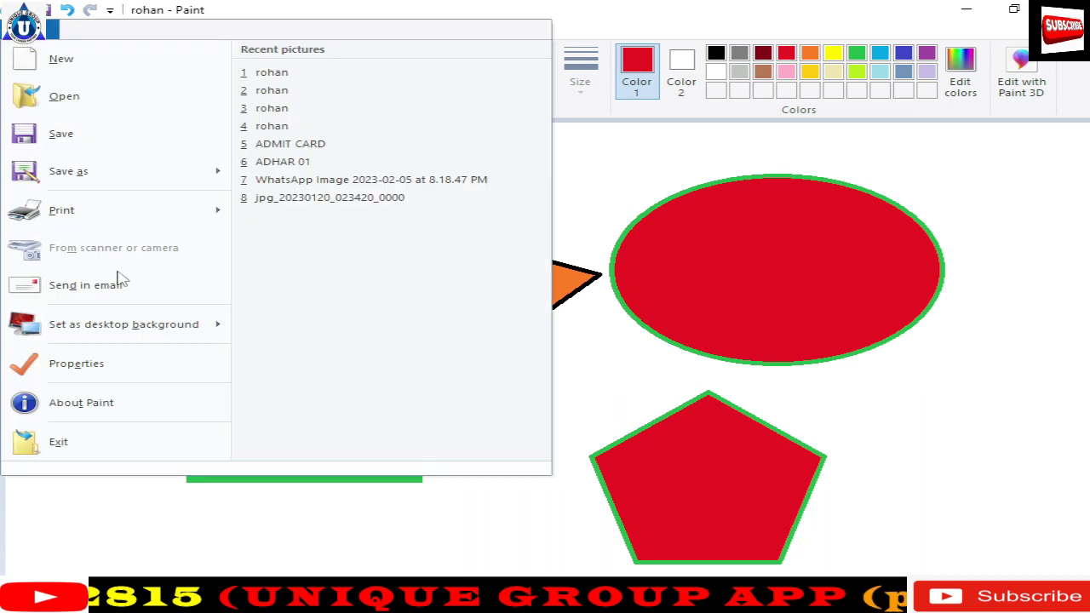
Exit both Paint windows, closing the rohan shapes picture.
{"action": "left_click", "coordinate": [116, 443]}
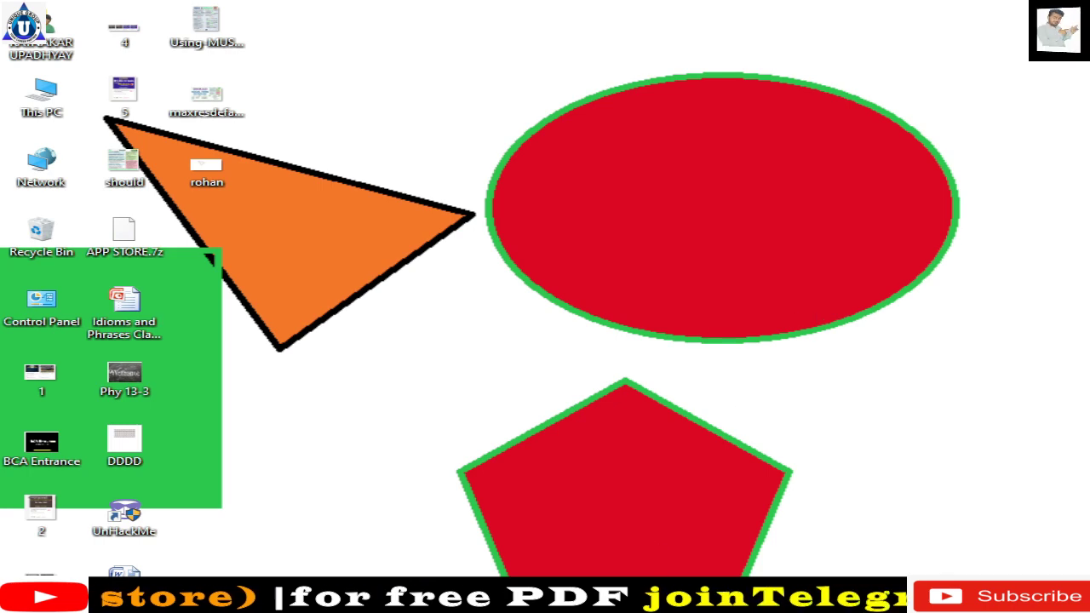
{"action": "key", "text": "alt+Tab"}
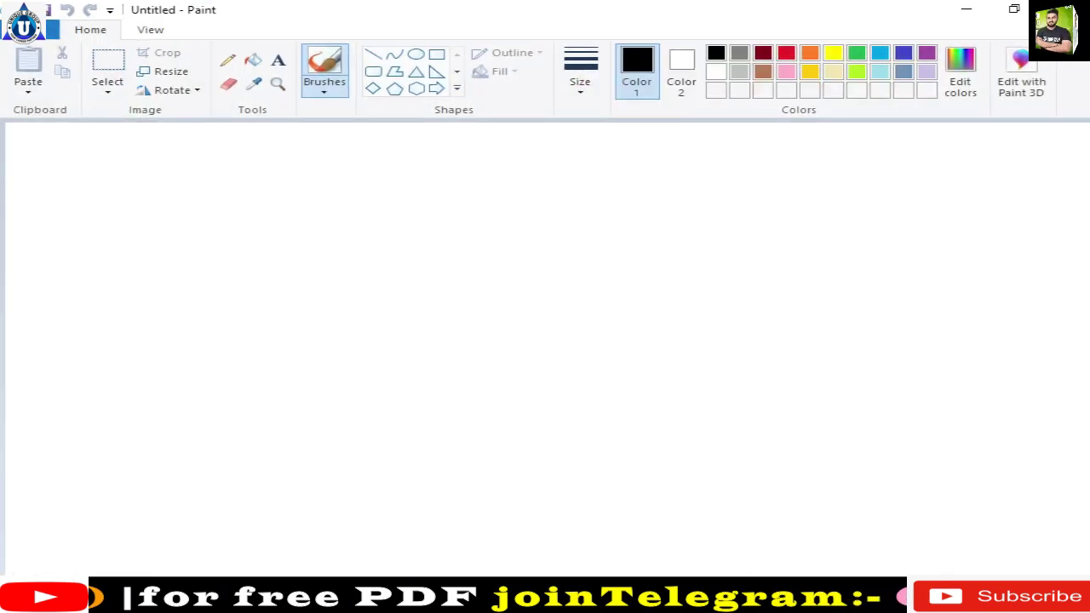
{"action": "left_click", "coordinate": [52, 29]}
{"action": "left_click", "coordinate": [129, 449]}
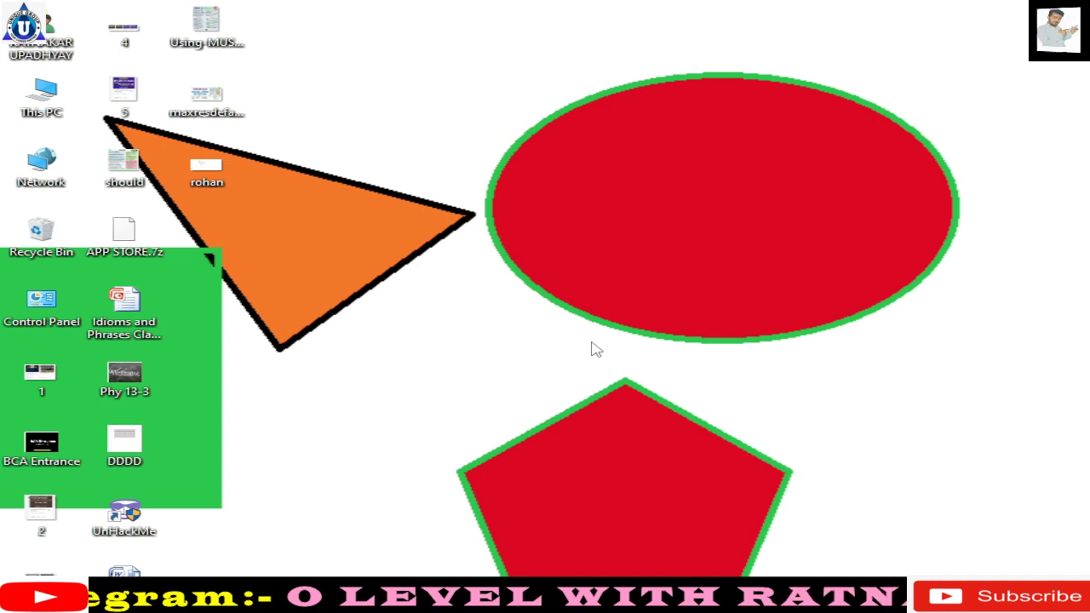
Relaunch Paint via Win+R 'mspaint' to get a fresh blank Untitled canvas.
{"action": "key", "text": "super+r"}
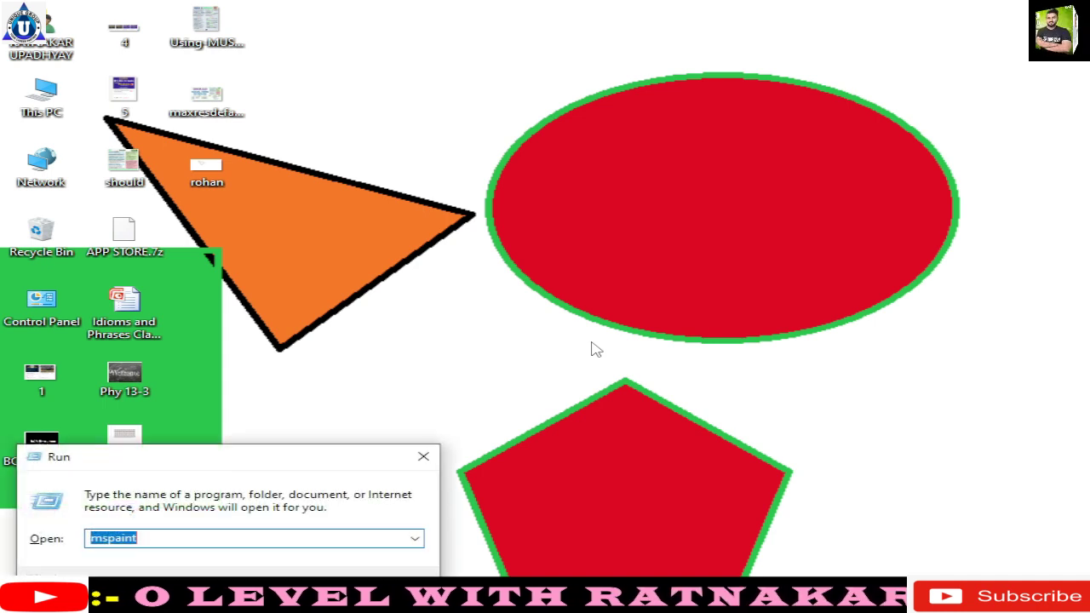
{"action": "key", "text": "Return"}
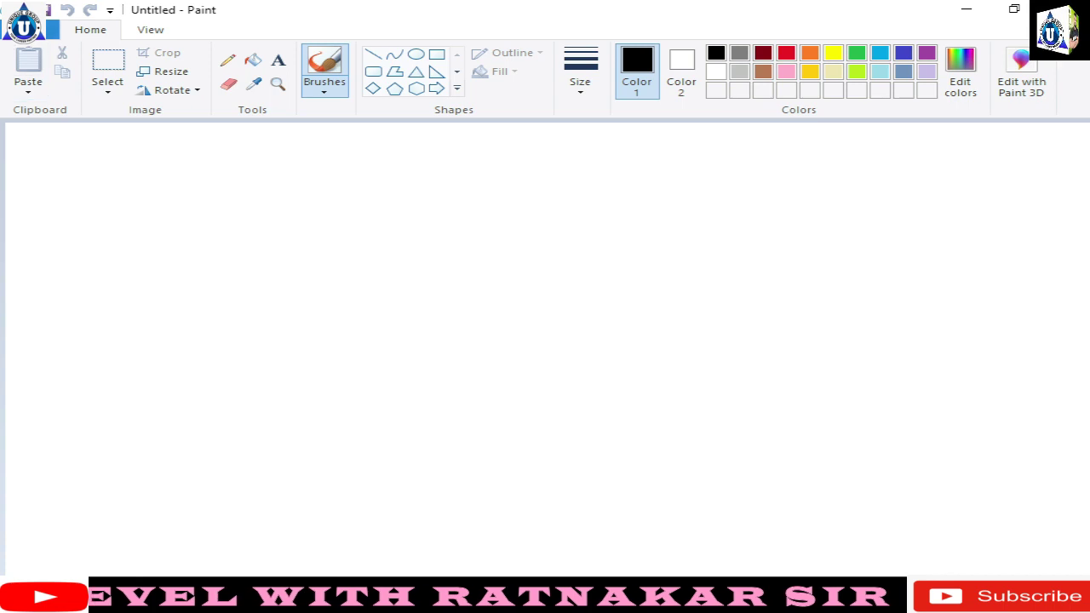
{"action": "left_click", "coordinate": [51, 29]}
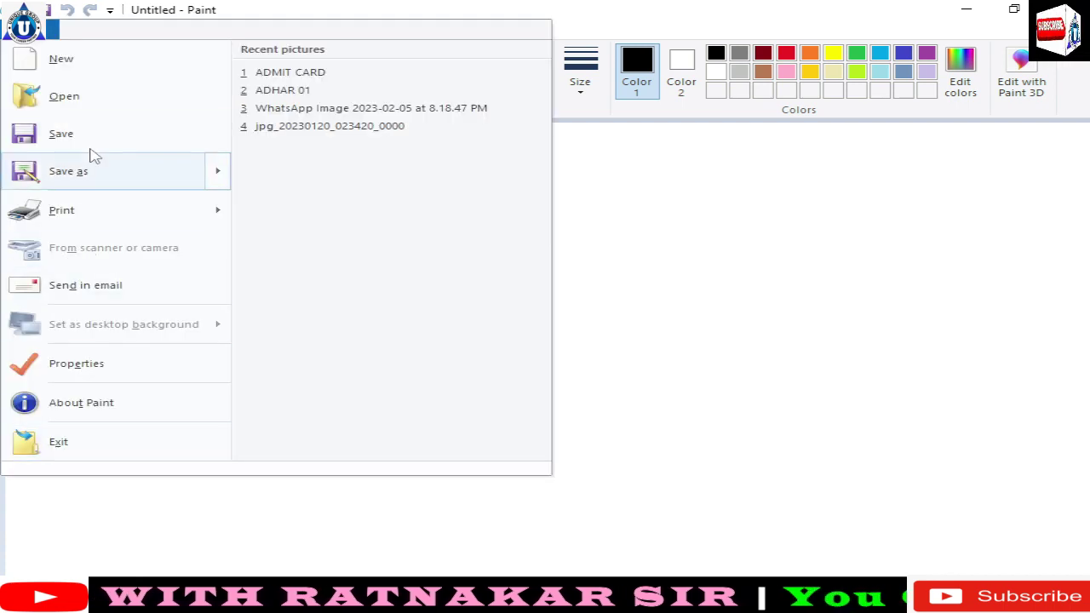
{"action": "left_click", "coordinate": [765, 412]}
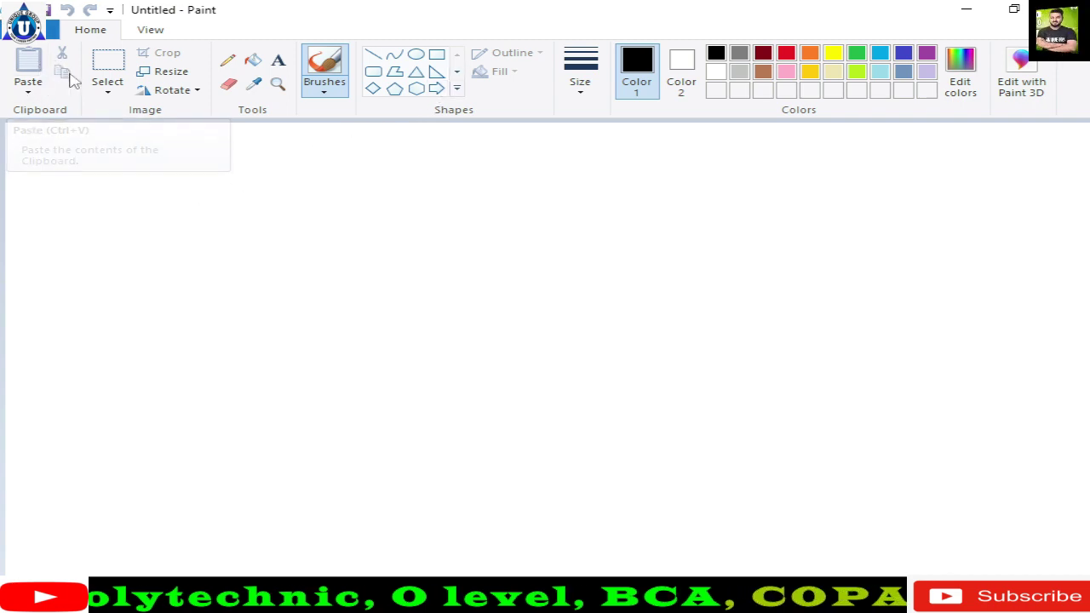
Draw a black-outlined rectangle left of centre, fill its interior orange, and undo the stray canvas fill.
{"action": "left_click", "coordinate": [436, 54]}
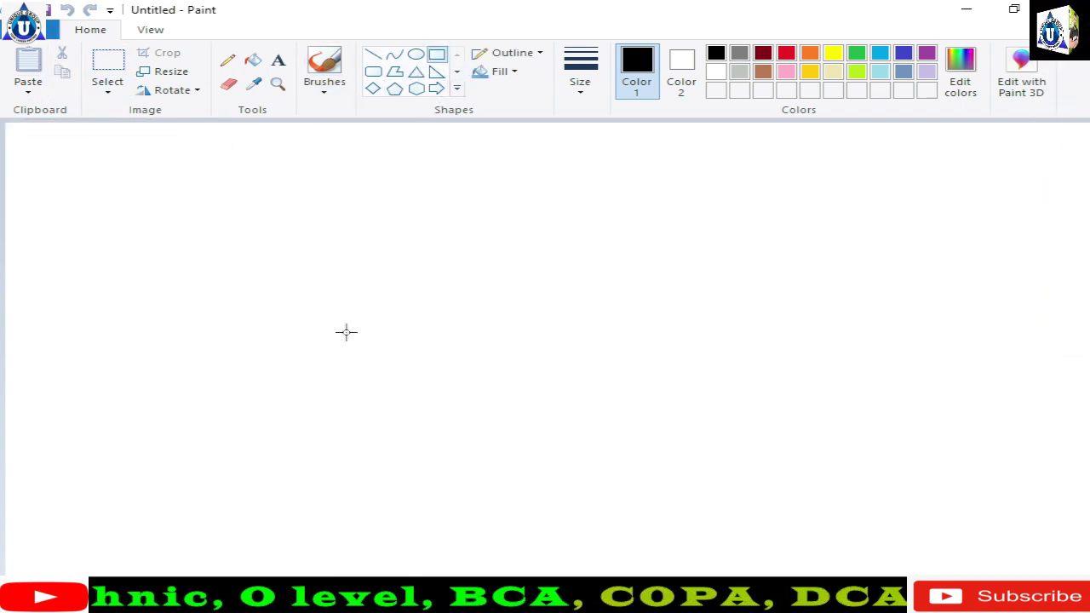
{"action": "left_click_drag", "start_coordinate": [279, 240], "coordinate": [451, 352]}
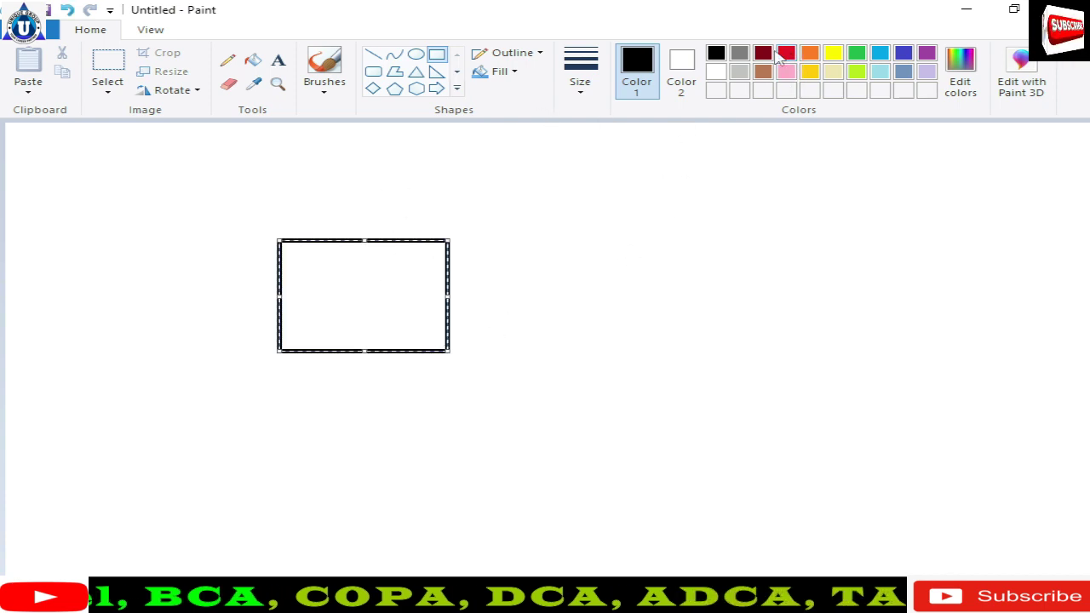
{"action": "left_click", "coordinate": [252, 60]}
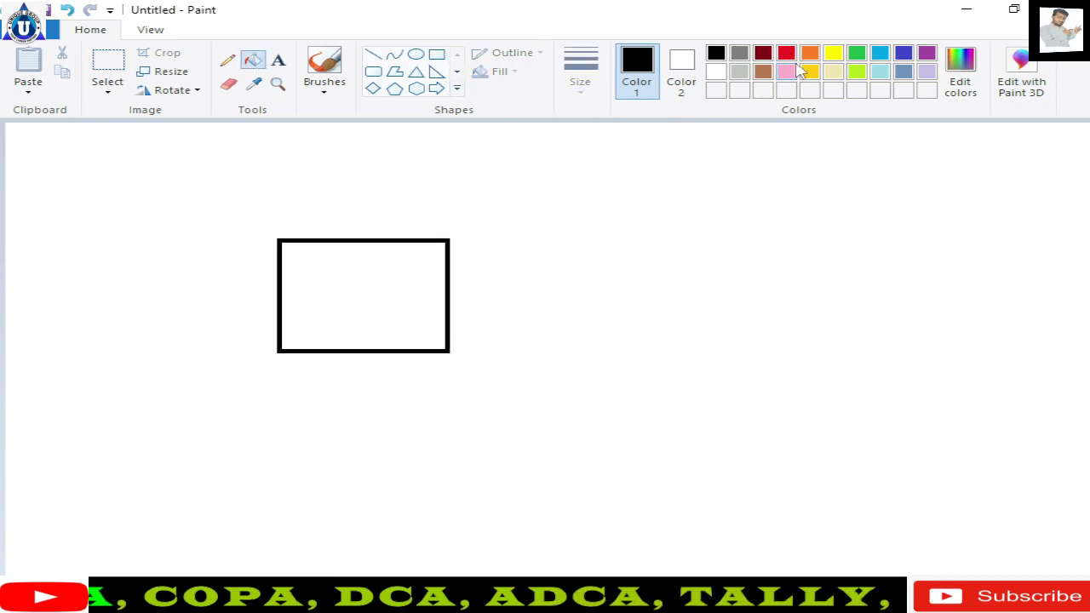
{"action": "left_click", "coordinate": [811, 56]}
{"action": "left_click", "coordinate": [377, 280]}
{"action": "left_click", "coordinate": [283, 425]}
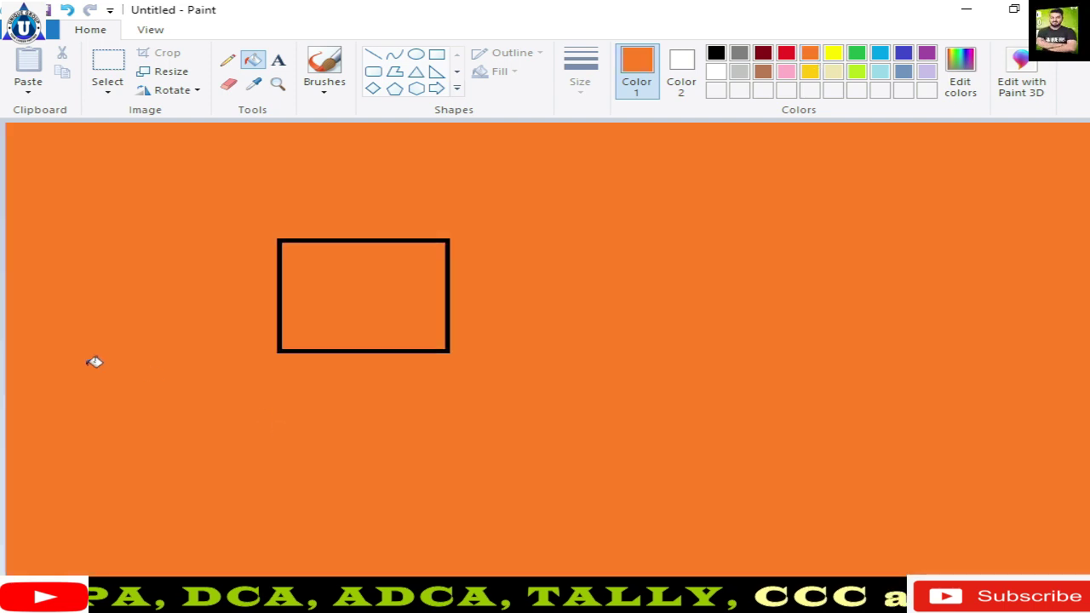
{"action": "key", "text": "ctrl+z"}
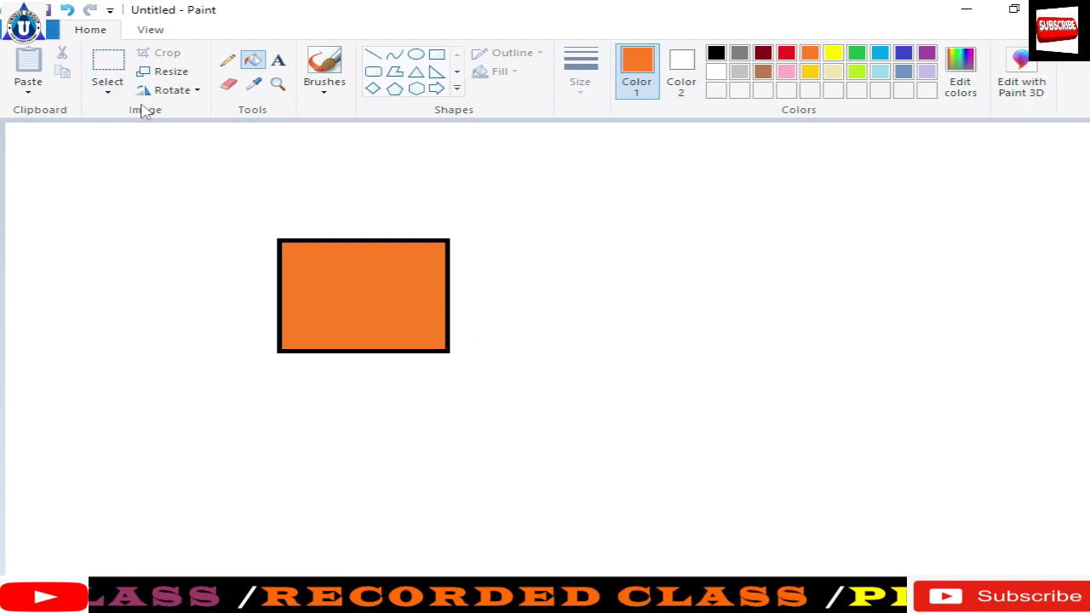
Select and cut the orange rectangle, paste it back twice, and drag it into place.
{"action": "left_click", "coordinate": [114, 75]}
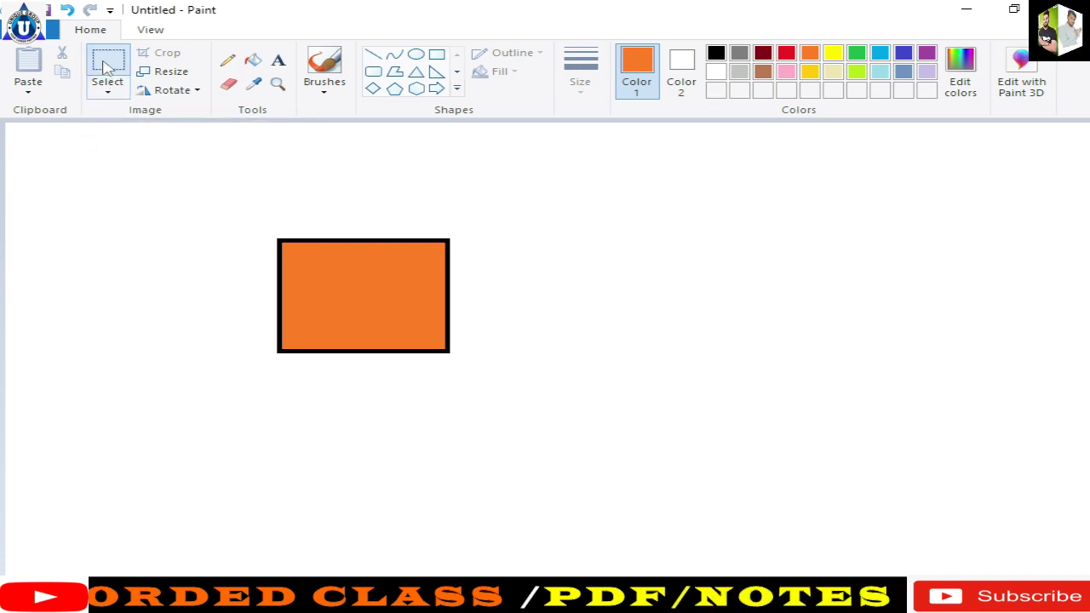
{"action": "mouse_move", "coordinate": [232, 212]}
{"action": "left_mouse_down"}
{"action": "mouse_move", "coordinate": [271, 229]}
{"action": "mouse_move", "coordinate": [499, 410]}
{"action": "left_mouse_up"}
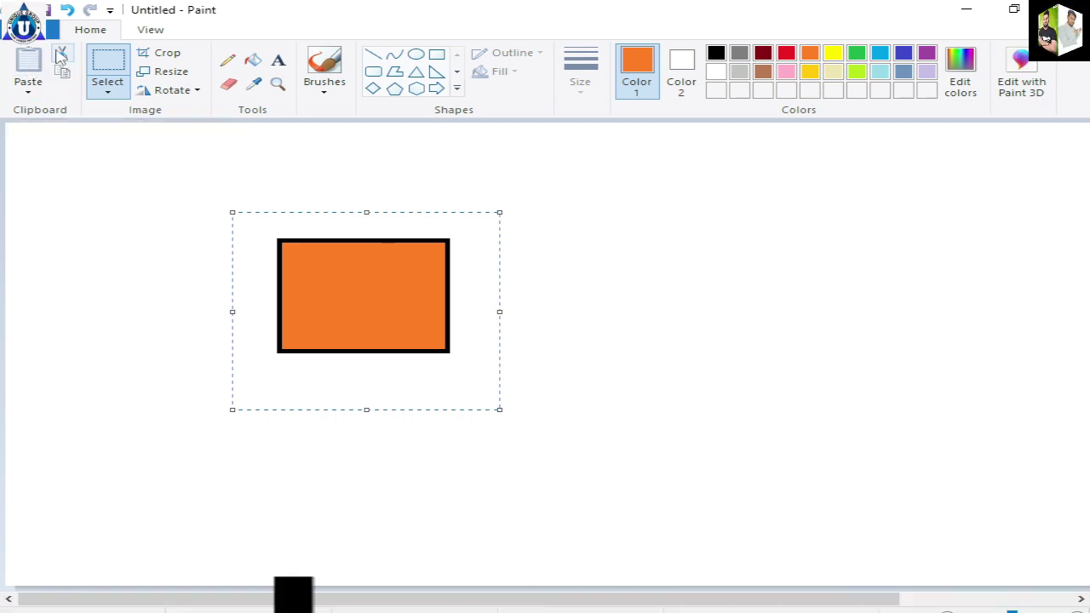
{"action": "left_click", "coordinate": [65, 52]}
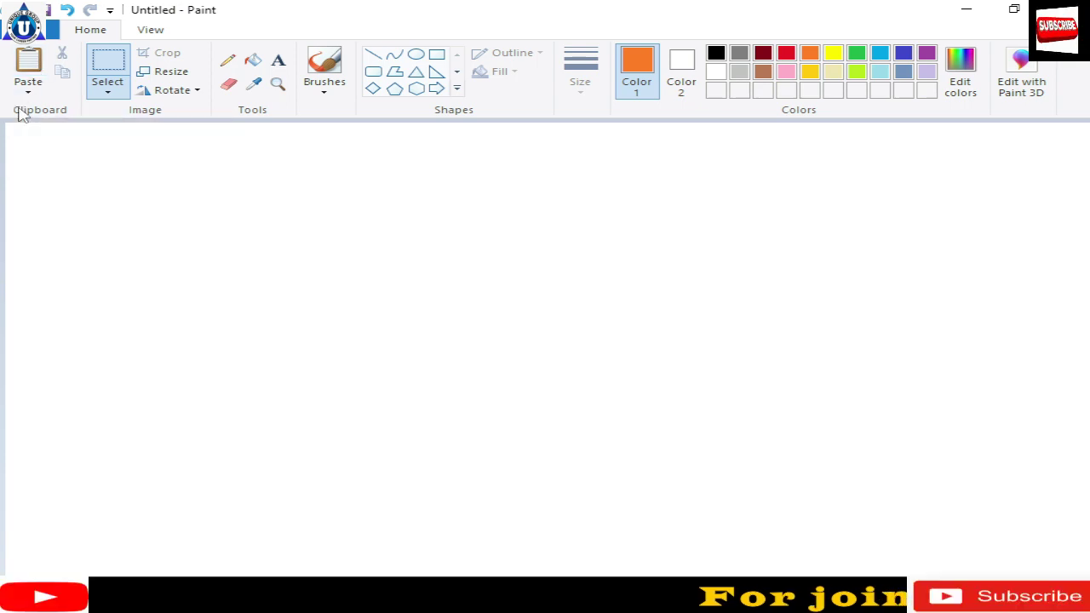
{"action": "left_click", "coordinate": [28, 62]}
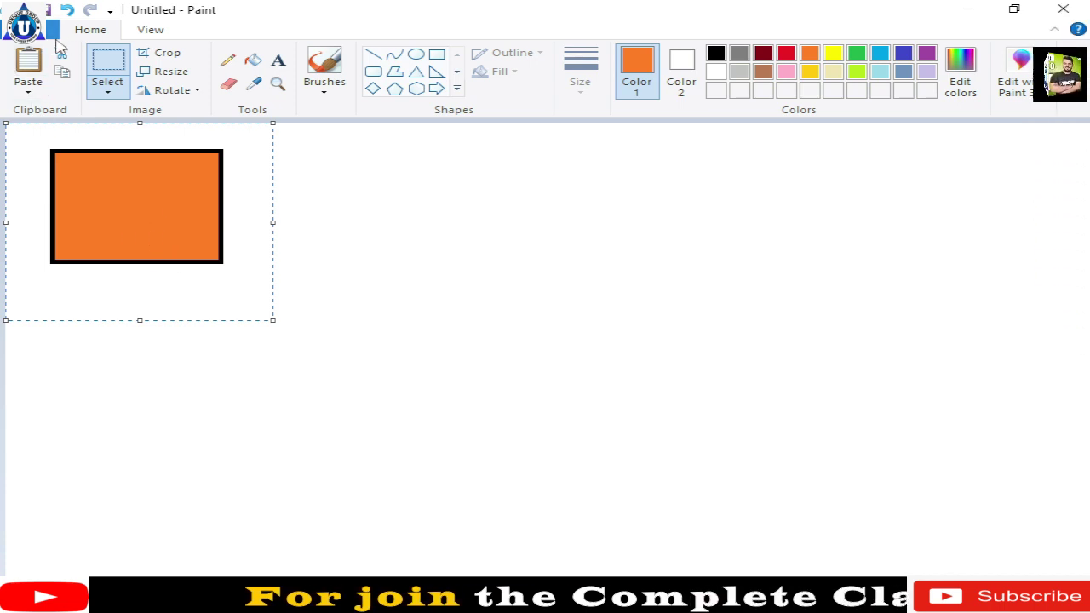
{"action": "left_click", "coordinate": [64, 53]}
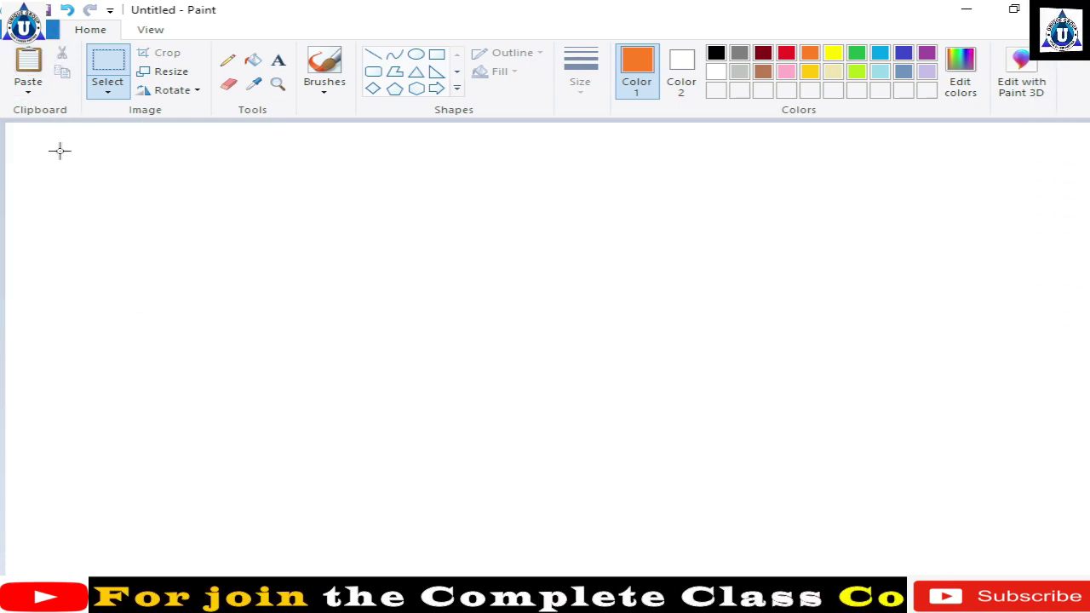
{"action": "left_click", "coordinate": [28, 61]}
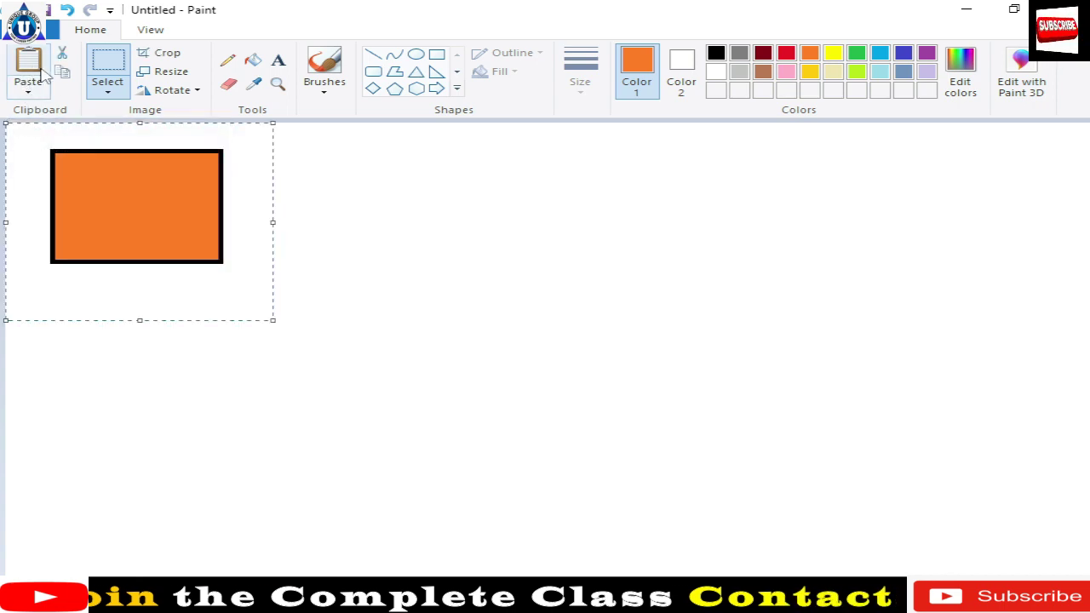
{"action": "left_click_drag", "start_coordinate": [123, 173], "coordinate": [308, 268]}
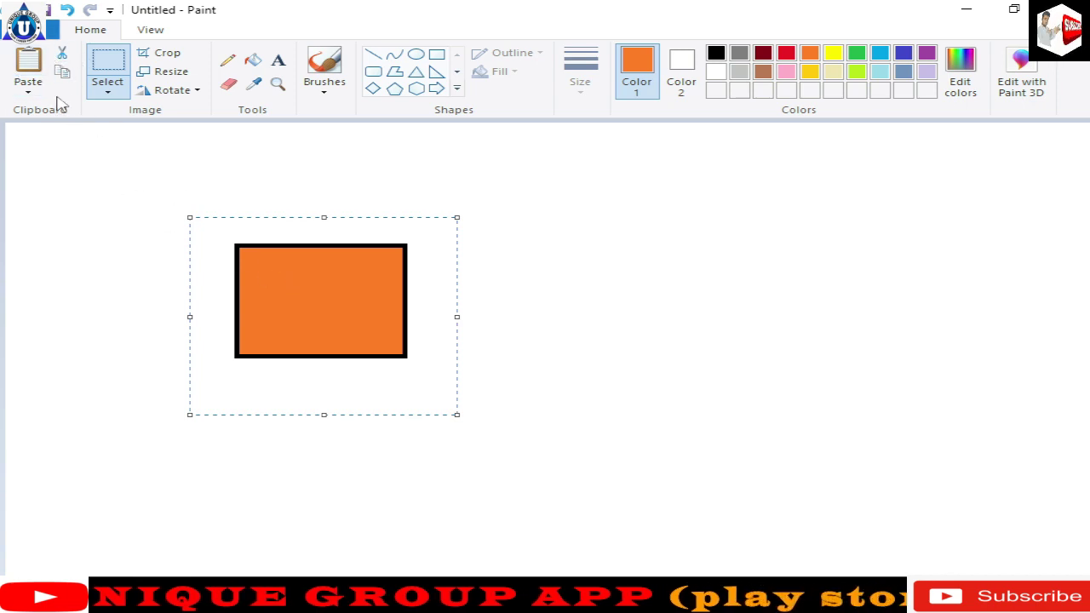
Paste three copies of the orange rectangle and place them right, below and lower right as a 2×2 grid.
{"action": "left_click", "coordinate": [65, 76]}
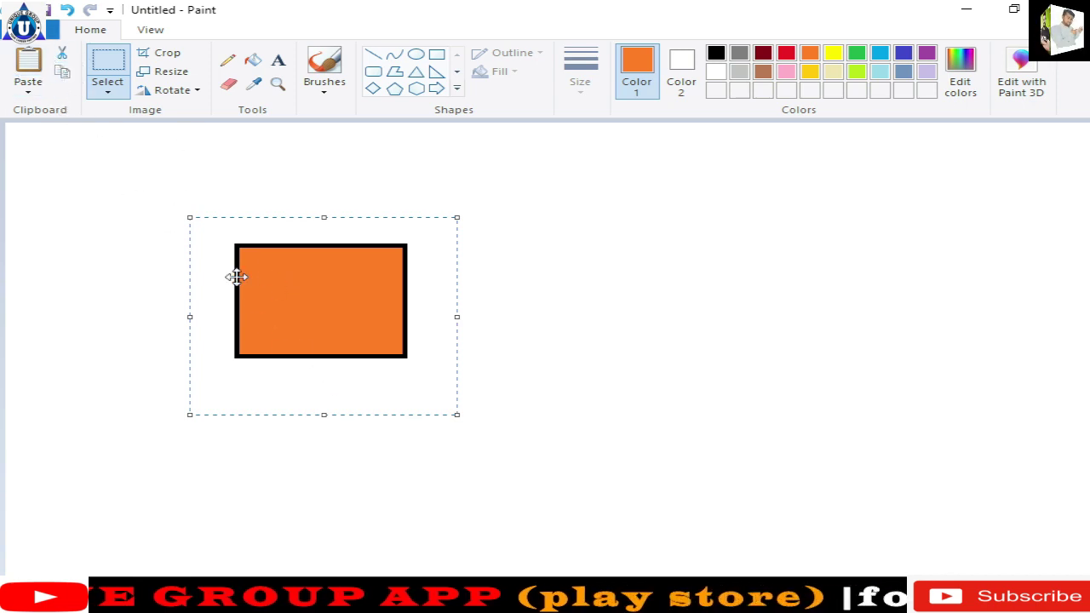
{"action": "left_click", "coordinate": [41, 69]}
{"action": "left_click_drag", "start_coordinate": [131, 205], "coordinate": [644, 291]}
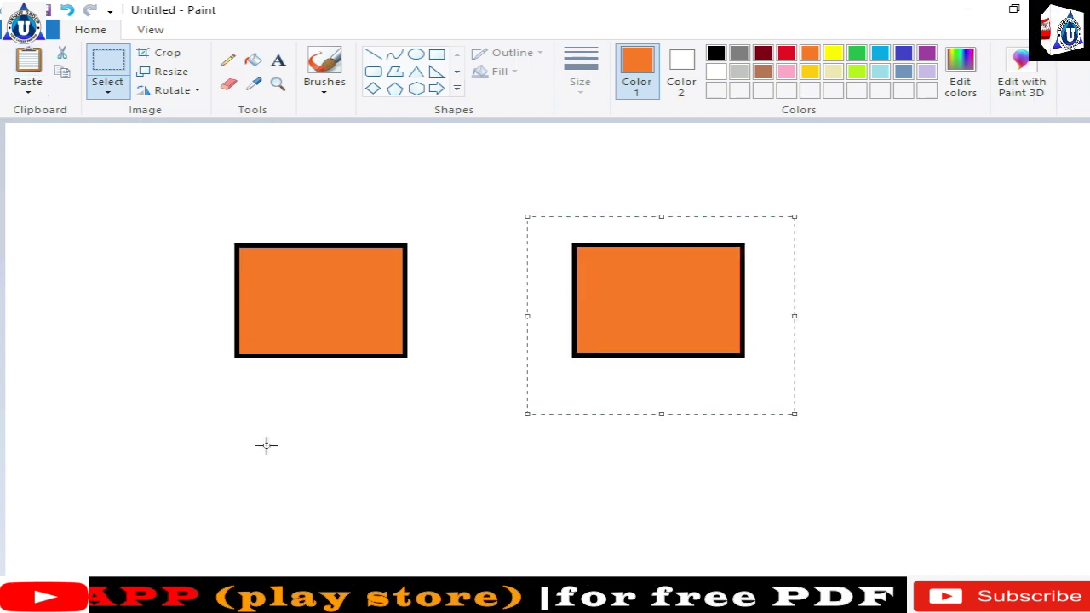
{"action": "left_click", "coordinate": [34, 66]}
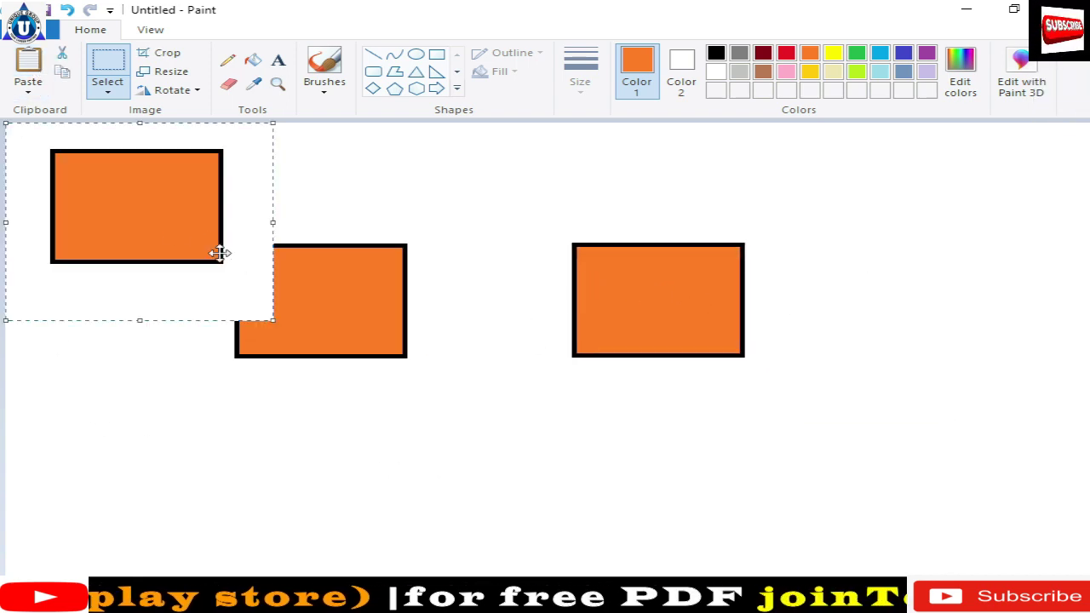
{"action": "mouse_move", "coordinate": [149, 236]}
{"action": "left_mouse_down"}
{"action": "mouse_move", "coordinate": [241, 454]}
{"action": "mouse_move", "coordinate": [276, 504]}
{"action": "mouse_move", "coordinate": [316, 489]}
{"action": "left_mouse_up"}
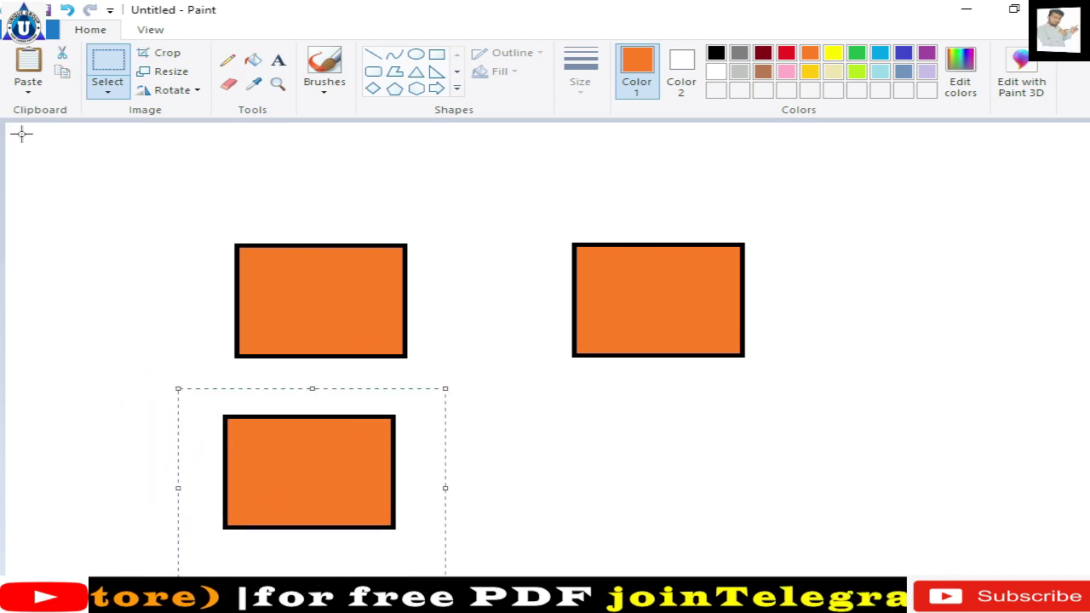
{"action": "left_click", "coordinate": [25, 67]}
{"action": "mouse_move", "coordinate": [88, 248]}
{"action": "left_mouse_down"}
{"action": "mouse_move", "coordinate": [585, 523]}
{"action": "mouse_move", "coordinate": [616, 519]}
{"action": "left_mouse_up"}
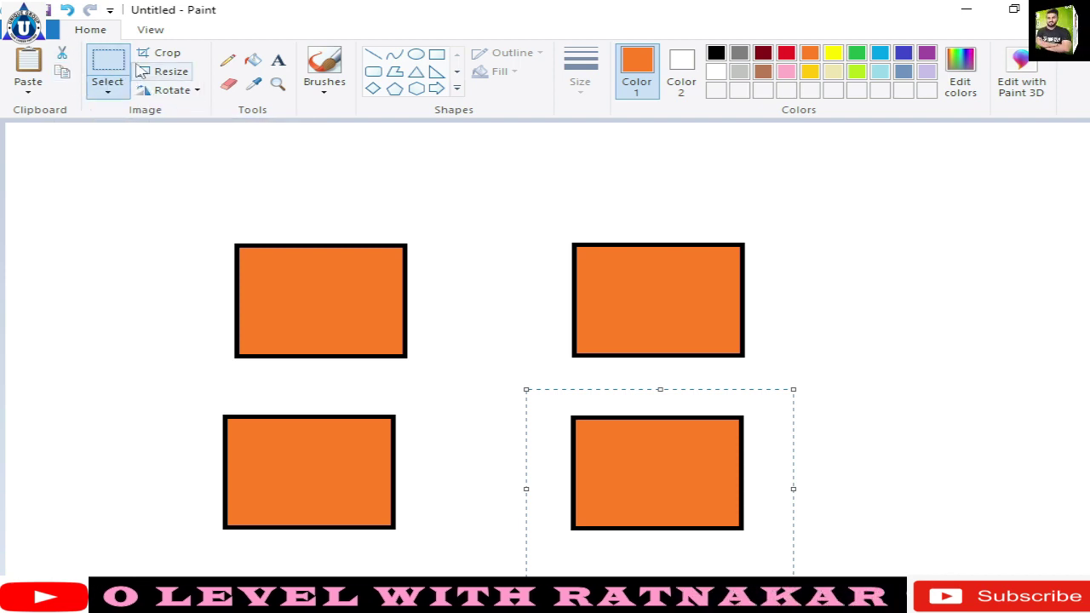
{"action": "left_click", "coordinate": [160, 53]}
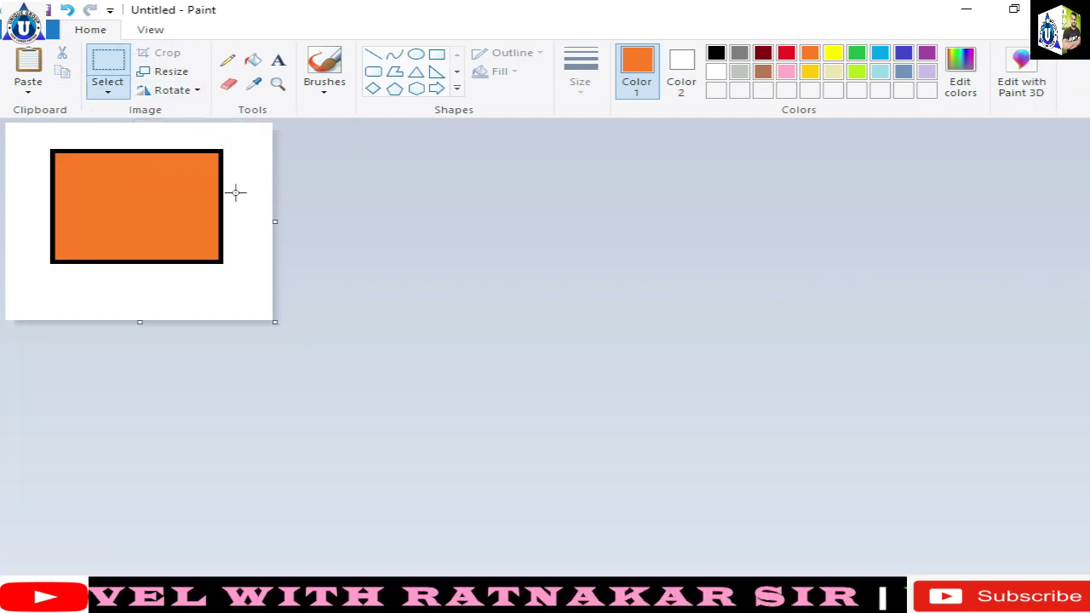
{"action": "left_click_drag", "start_coordinate": [81, 146], "coordinate": [143, 277]}
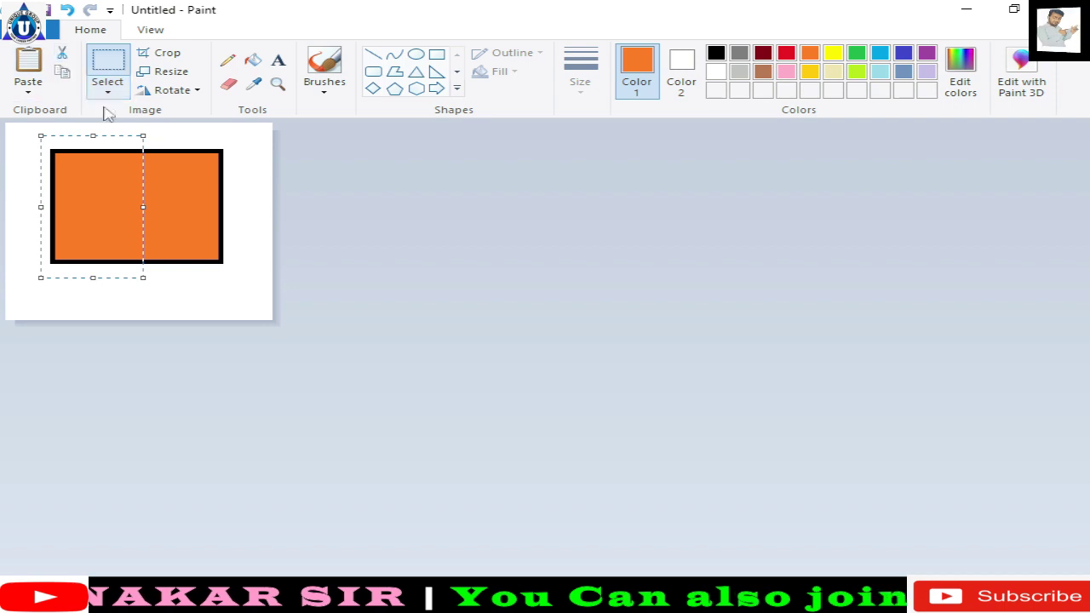
{"action": "left_click", "coordinate": [221, 237]}
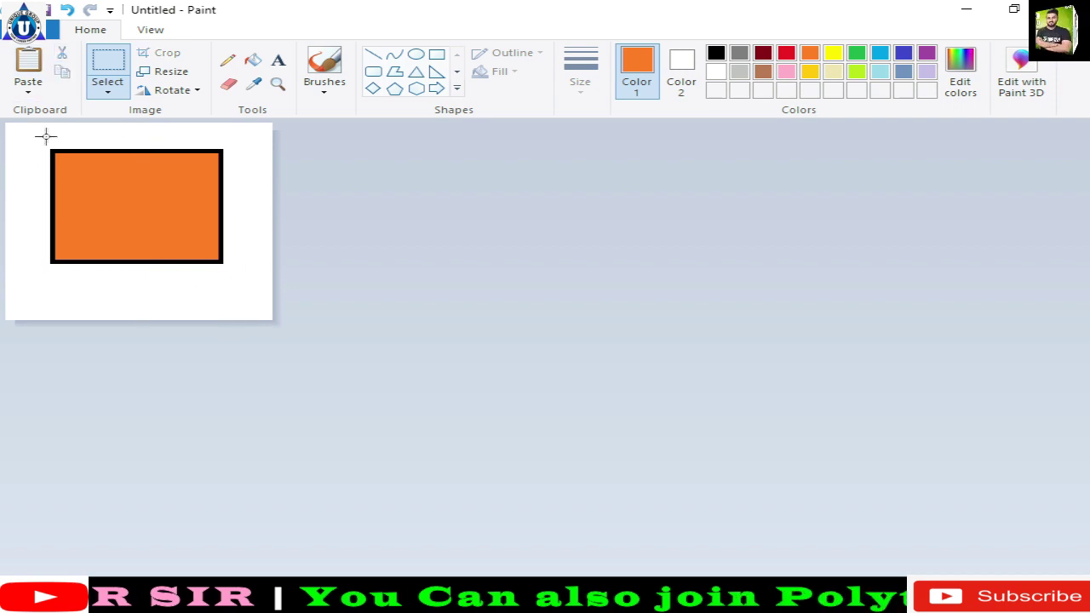
{"action": "left_click_drag", "start_coordinate": [41, 137], "coordinate": [151, 283]}
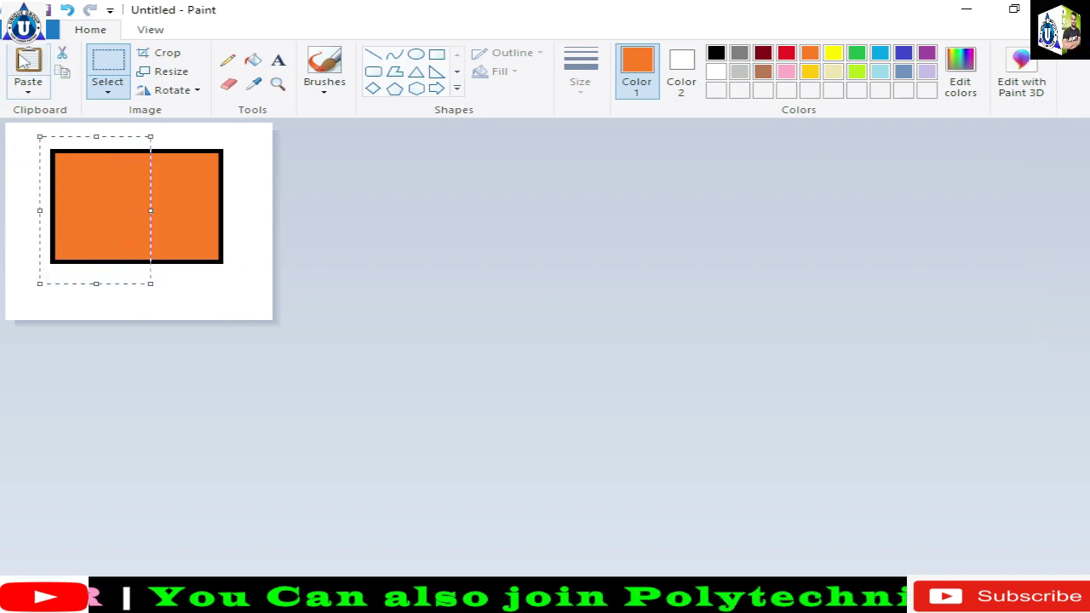
{"action": "left_click", "coordinate": [62, 52]}
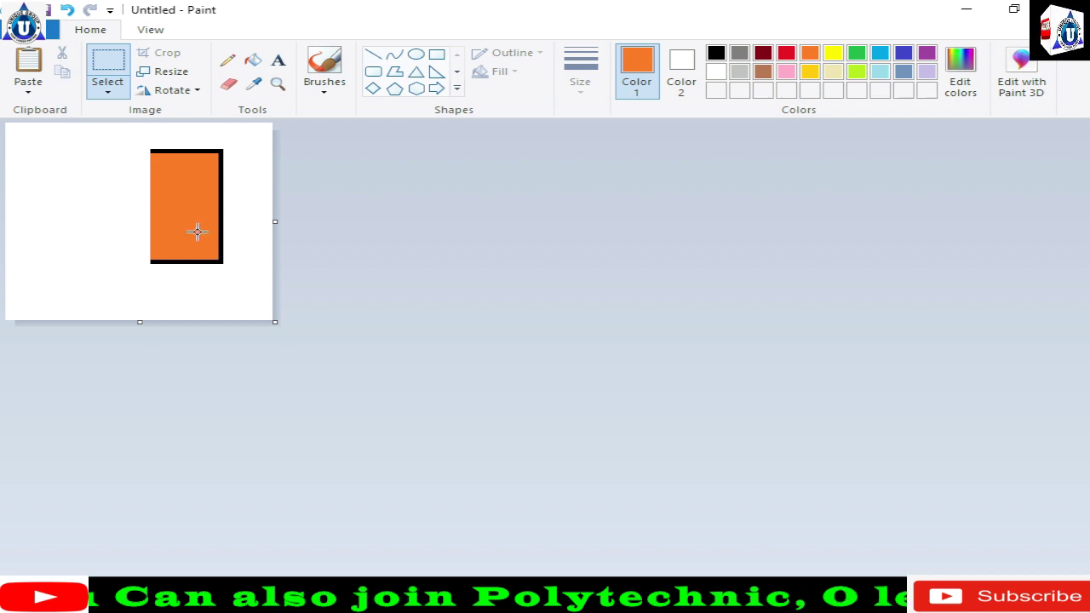
{"action": "left_click_drag", "start_coordinate": [273, 321], "coordinate": [1069, 572]}
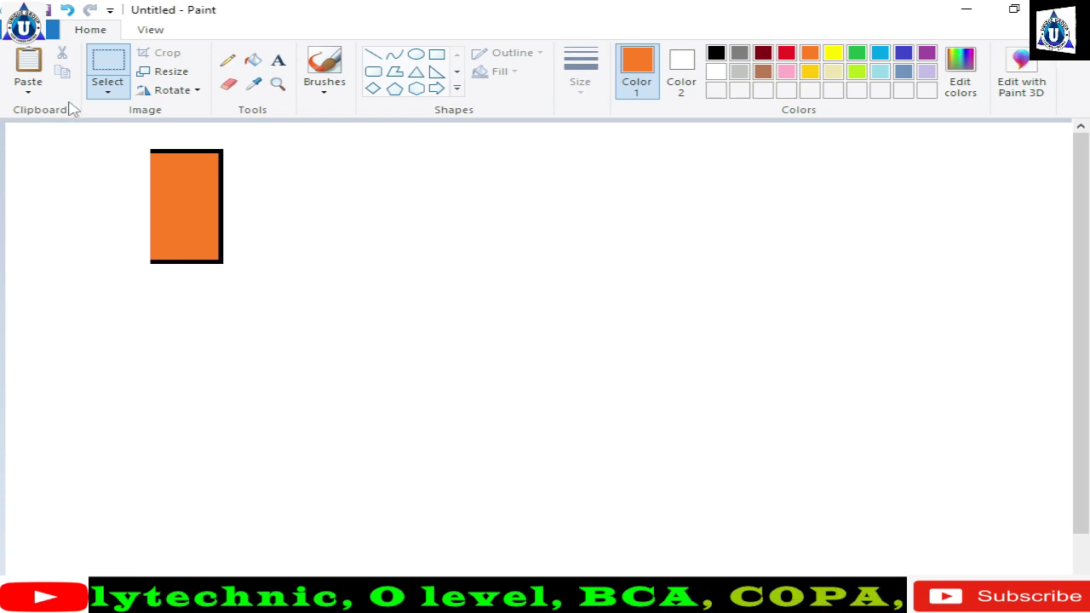
Resize the image to 300% horizontally after the 1050% value is rejected.
{"action": "left_click", "coordinate": [170, 73]}
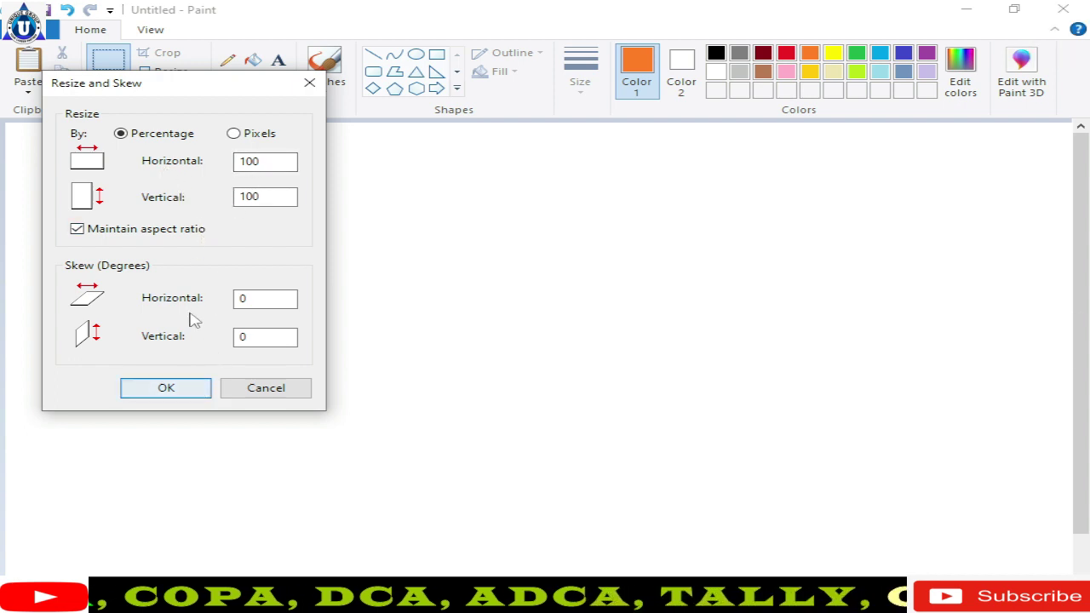
{"action": "left_click", "coordinate": [263, 162]}
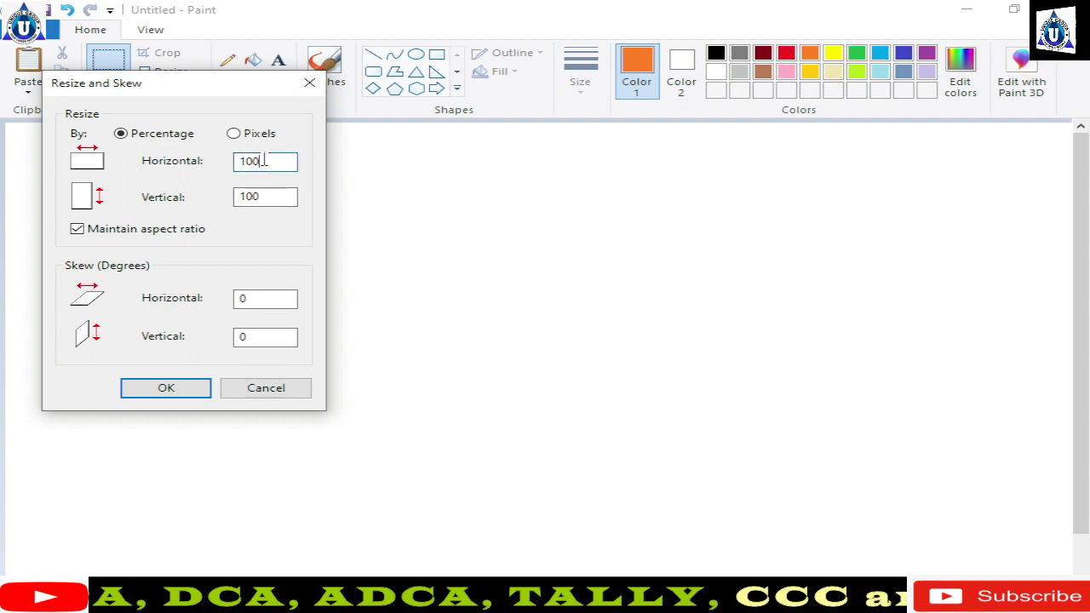
{"action": "type", "text": "50"}
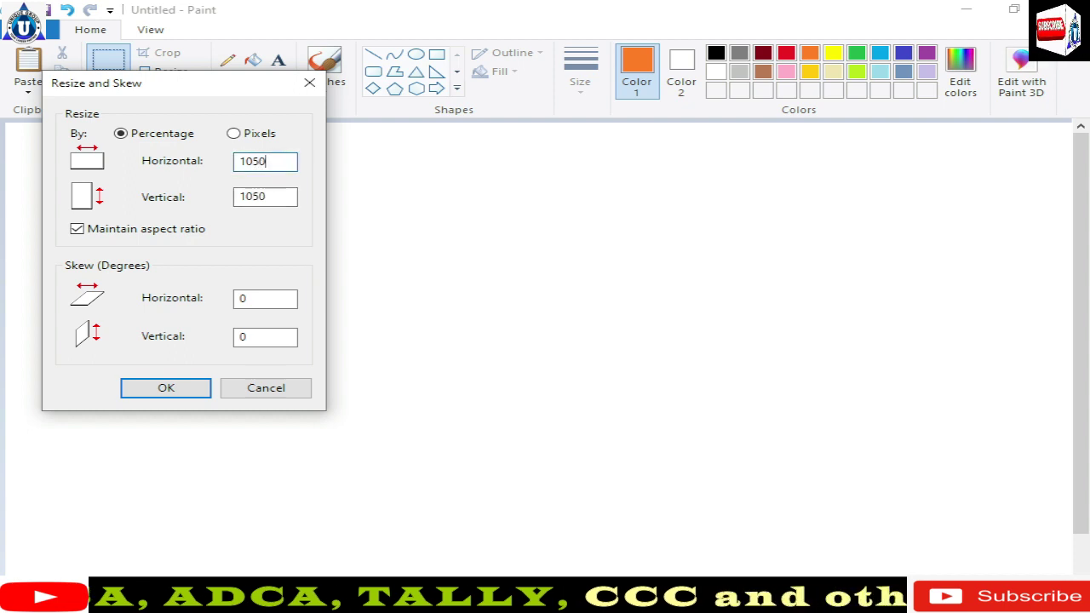
{"action": "left_click", "coordinate": [165, 389]}
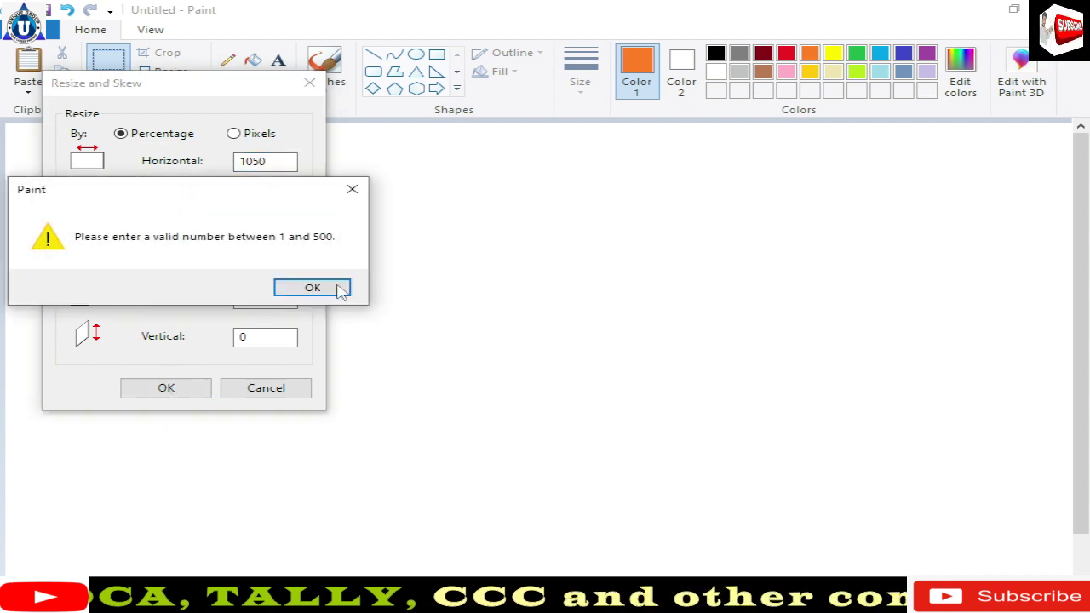
{"action": "left_click", "coordinate": [295, 291]}
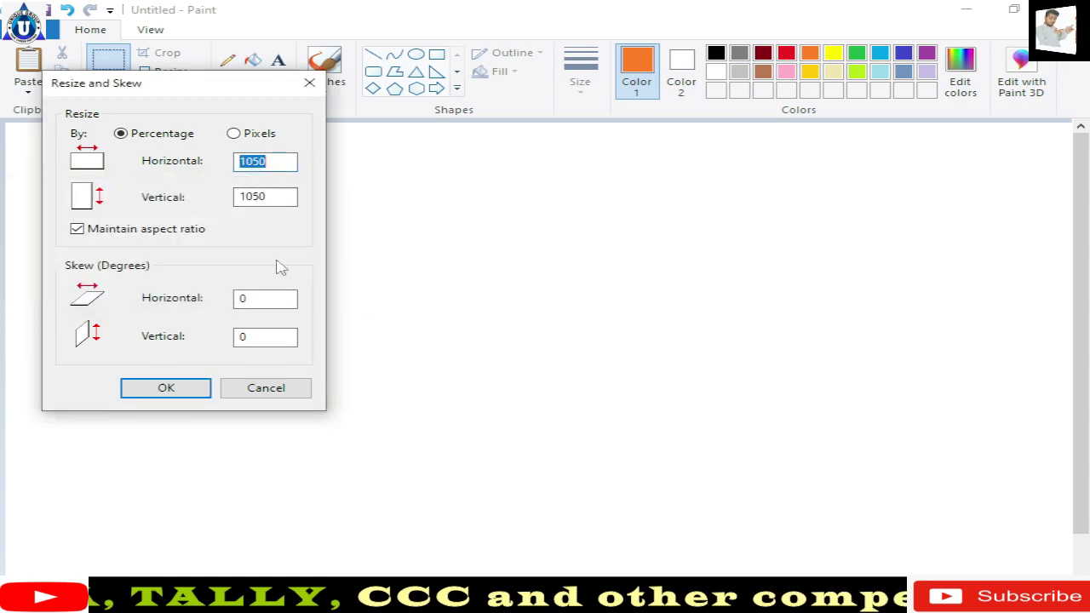
{"action": "left_click", "coordinate": [285, 161]}
{"action": "key", "text": "BackSpace"}
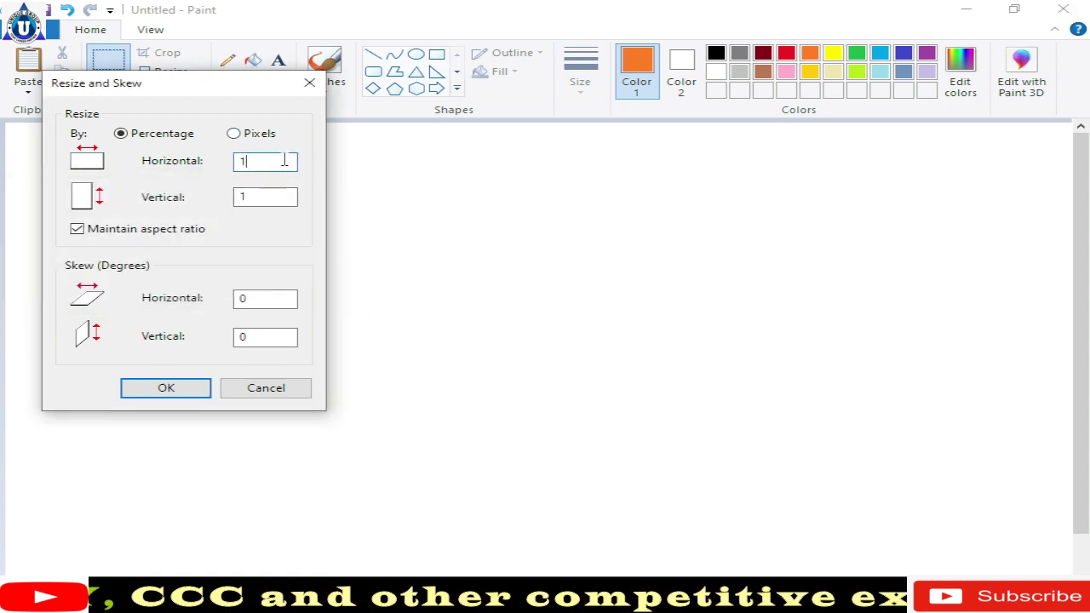
{"action": "key", "text": "BackSpace"}
{"action": "type", "text": "00"}
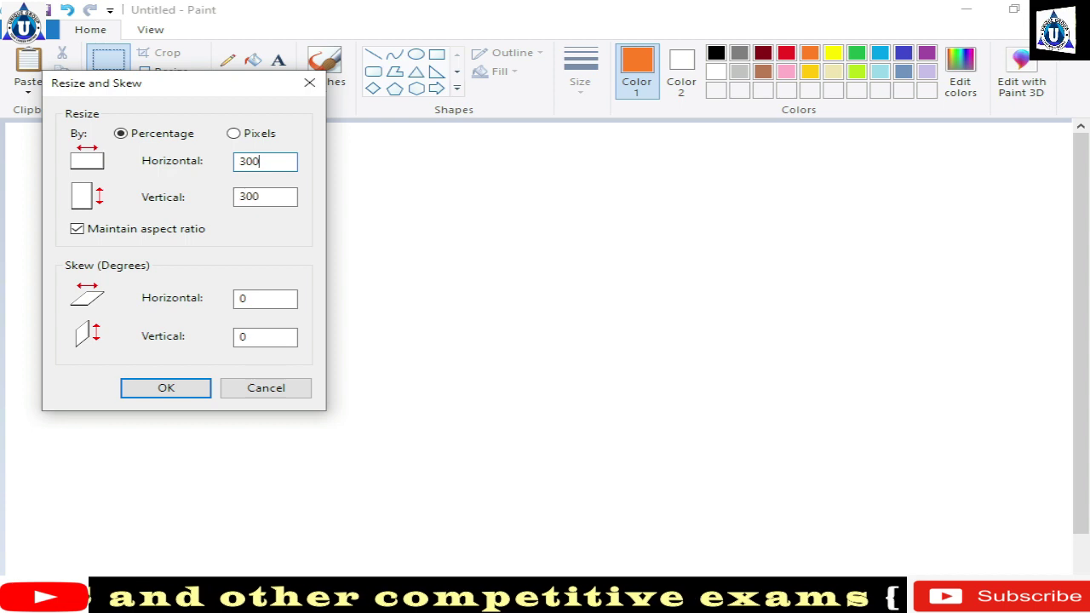
{"action": "key", "text": "Return"}
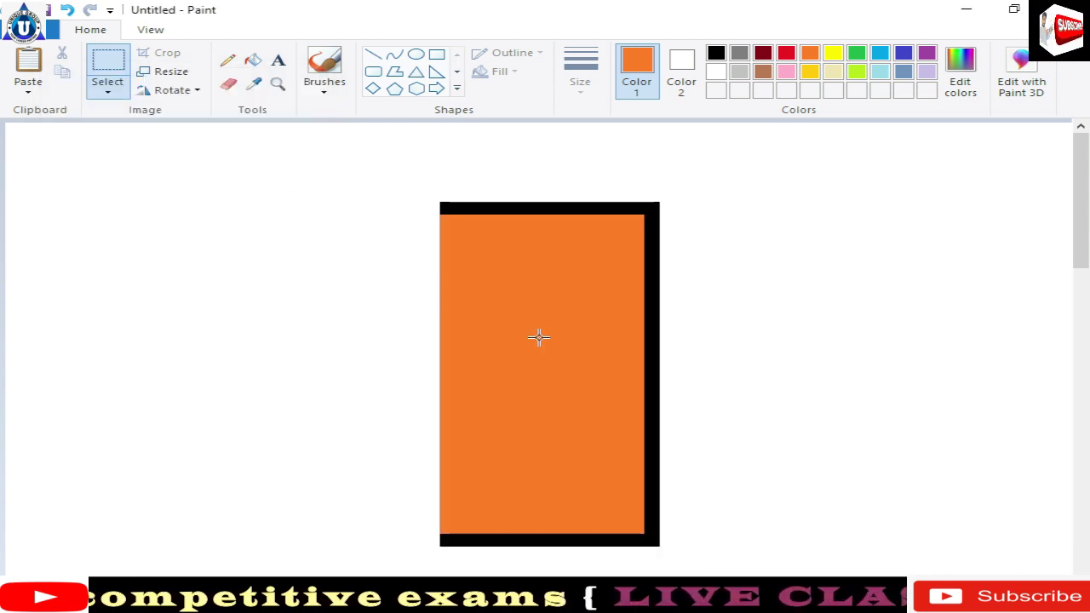
Rotate the image 90° to the right and scroll to find the rectangle.
{"action": "left_click", "coordinate": [173, 92]}
{"action": "left_click", "coordinate": [179, 111]}
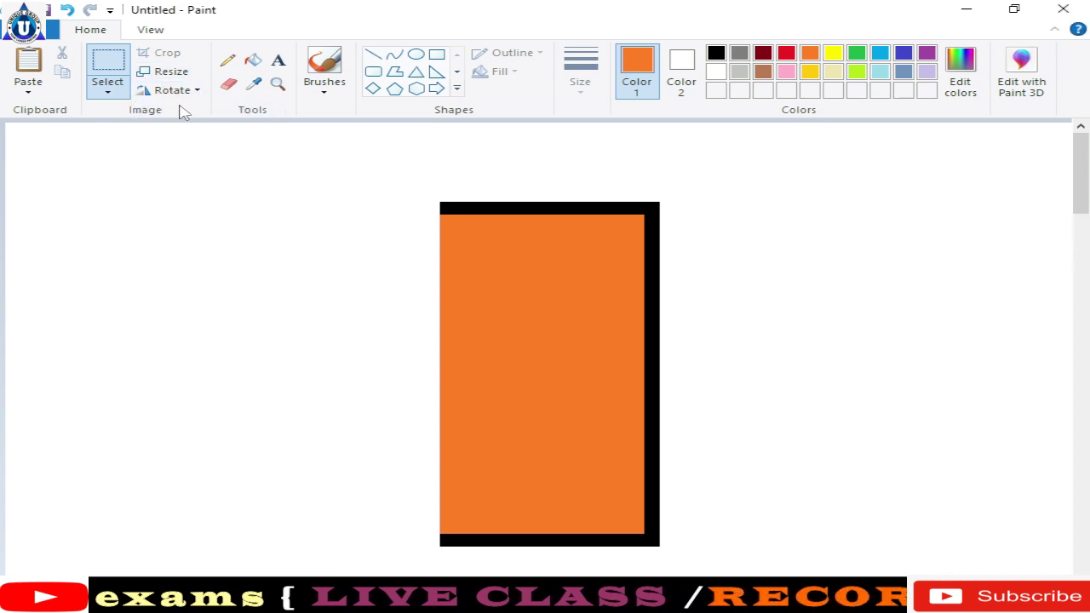
{"action": "left_click", "coordinate": [176, 92]}
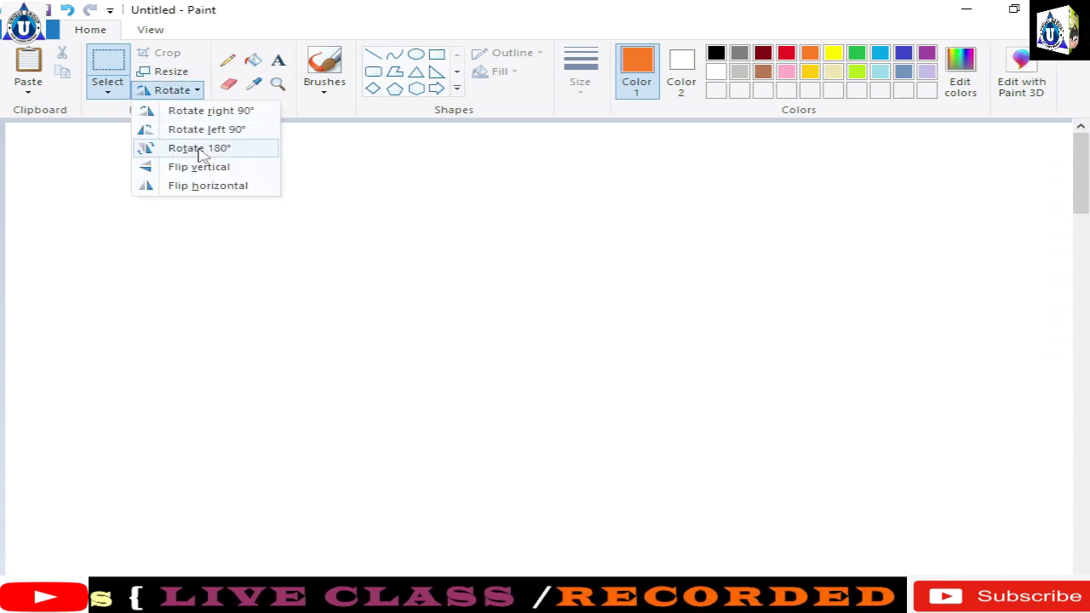
{"action": "left_click", "coordinate": [213, 168]}
{"action": "scroll", "coordinate": [276, 244], "scroll_direction": "down", "scroll_amount": 2}
{"action": "scroll", "coordinate": [278, 251], "scroll_direction": "down", "scroll_amount": 3}
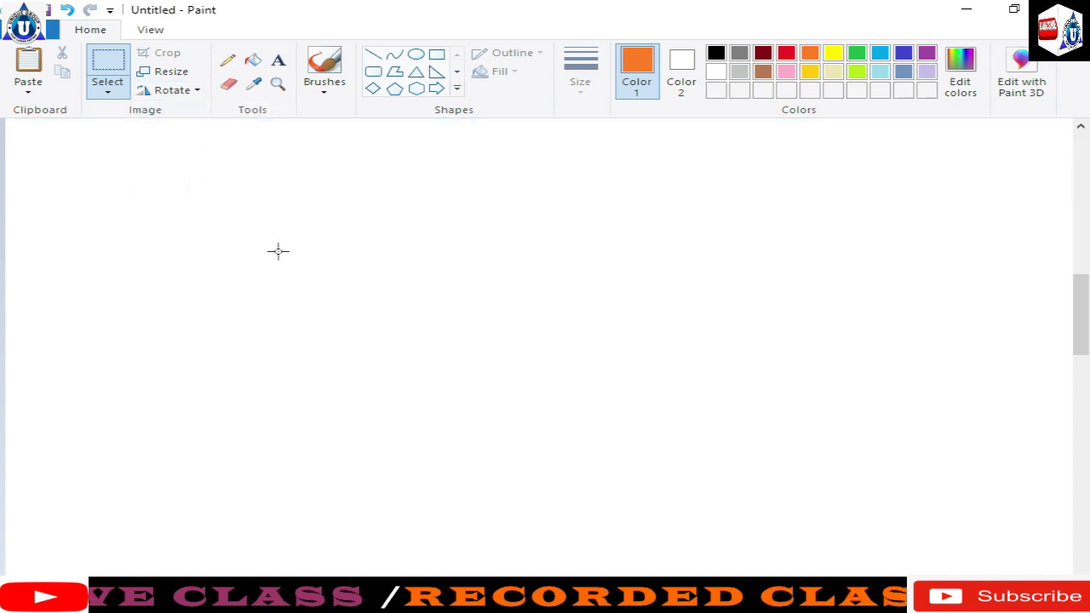
{"action": "scroll", "coordinate": [280, 253], "scroll_direction": "down", "scroll_amount": 4}
{"action": "scroll", "coordinate": [285, 258], "scroll_direction": "down", "scroll_amount": 3}
{"action": "scroll", "coordinate": [293, 277], "scroll_direction": "up", "scroll_amount": 4}
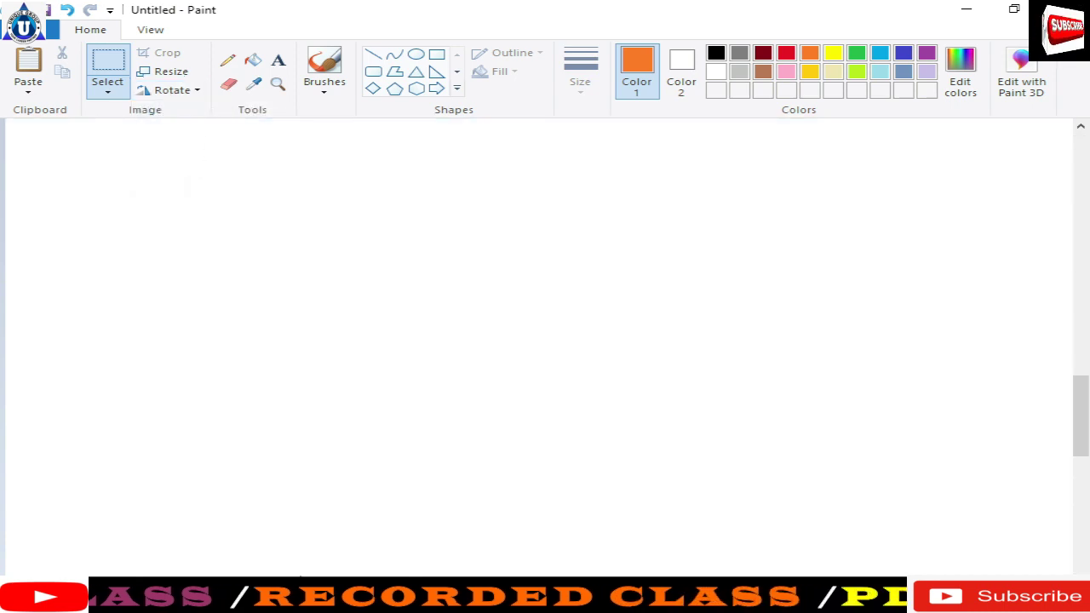
{"action": "scroll", "coordinate": [673, 392], "scroll_direction": "down", "scroll_amount": 4}
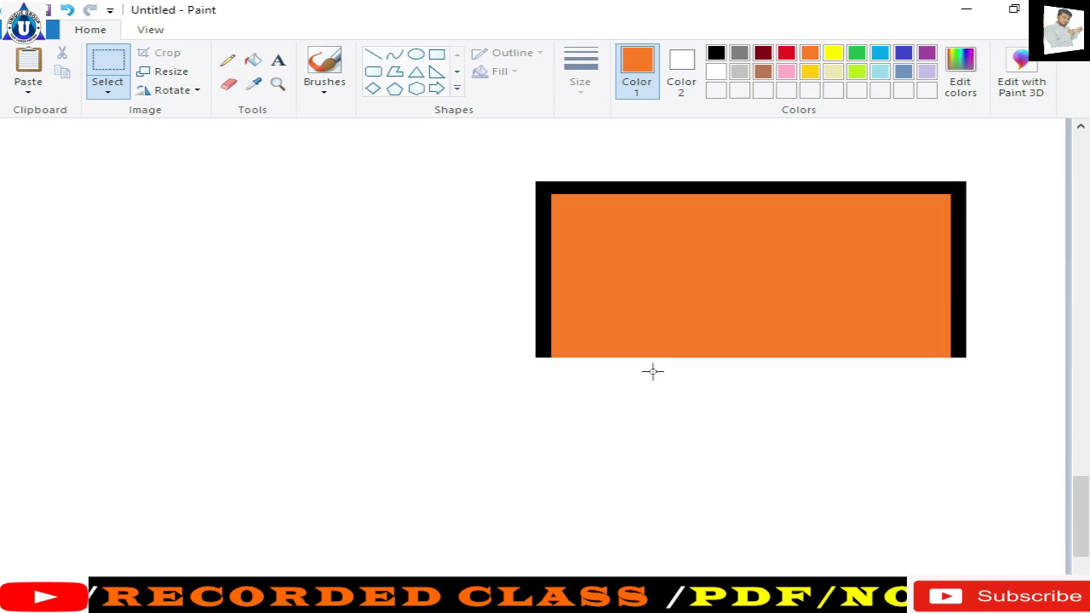
{"action": "scroll", "coordinate": [622, 358], "scroll_direction": "down", "scroll_amount": 2}
{"action": "scroll", "coordinate": [595, 351], "scroll_direction": "up", "scroll_amount": 3}
Flip the image horizontally and scroll to check where the rectangle lies.
{"action": "left_click", "coordinate": [170, 89]}
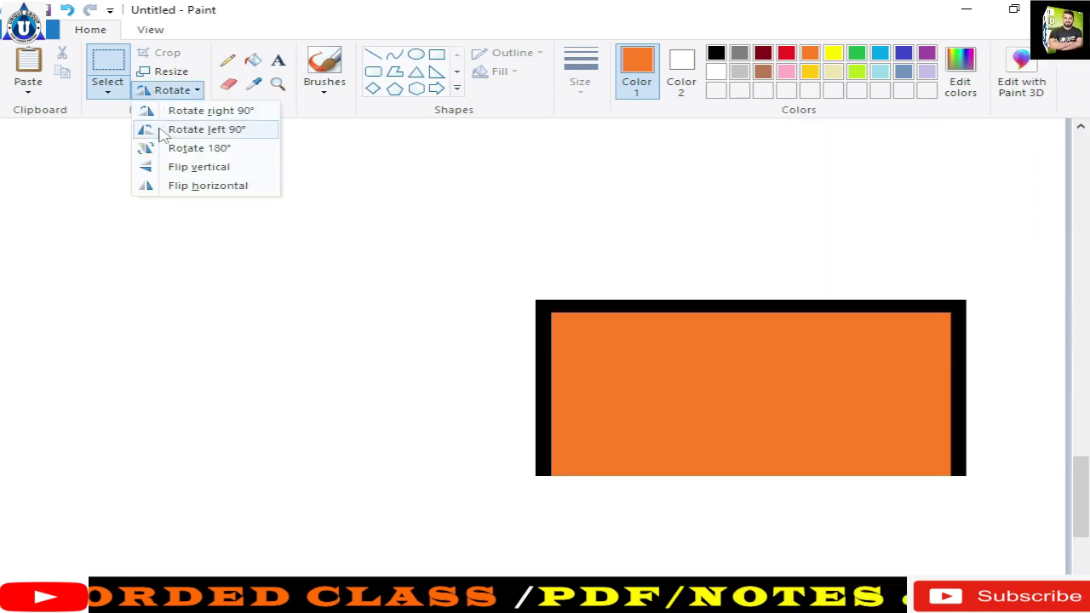
{"action": "left_click", "coordinate": [195, 185]}
{"action": "scroll", "coordinate": [472, 409], "scroll_direction": "up", "scroll_amount": 3}
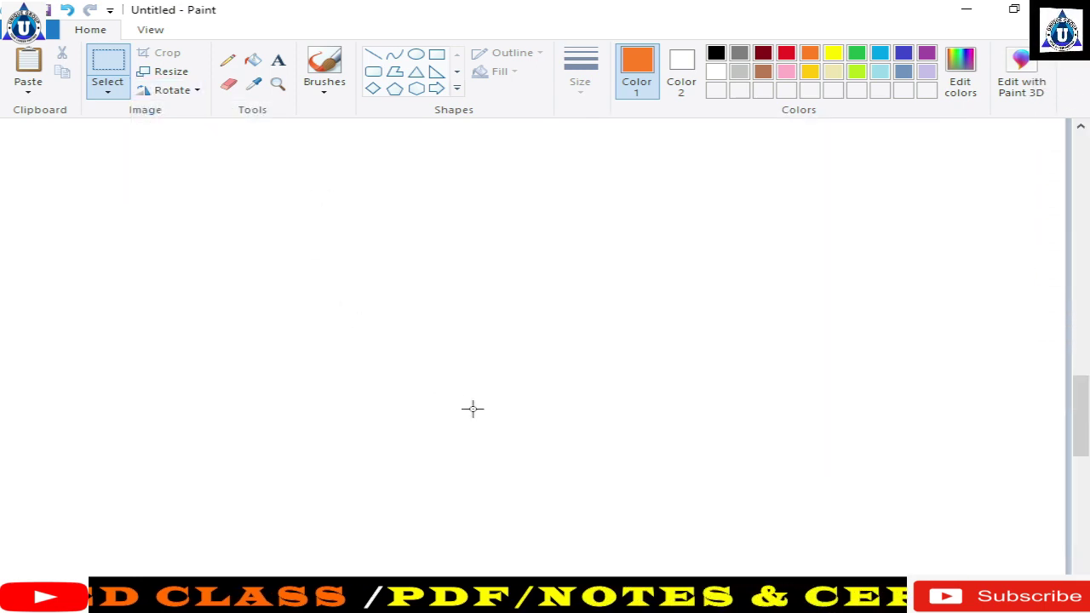
{"action": "scroll", "coordinate": [466, 393], "scroll_direction": "up", "scroll_amount": 3}
{"action": "scroll", "coordinate": [466, 392], "scroll_direction": "up", "scroll_amount": 3}
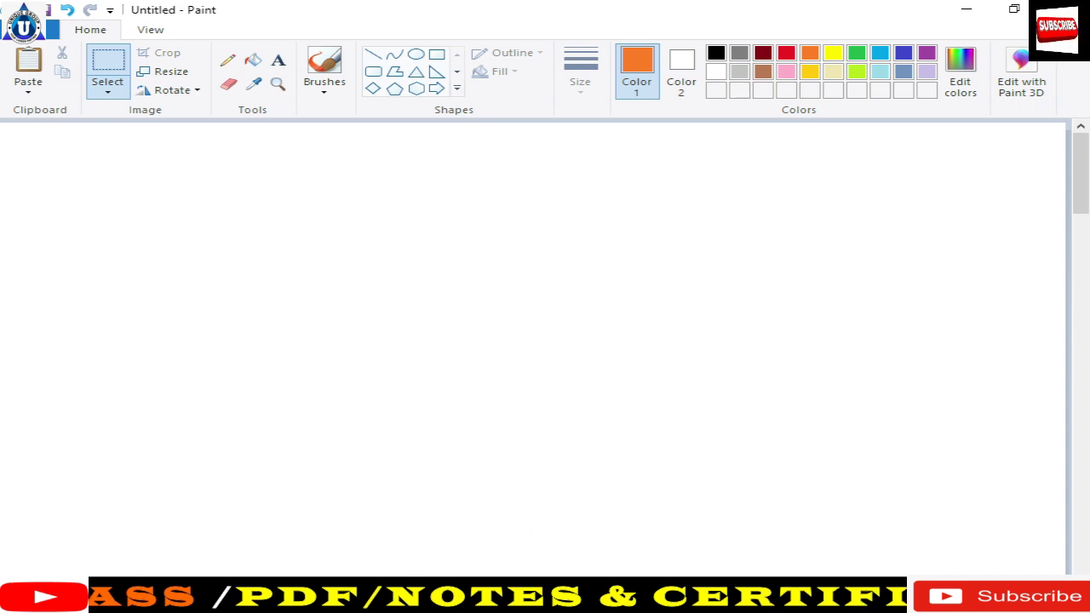
{"action": "scroll", "coordinate": [149, 406], "scroll_direction": "down", "scroll_amount": 3}
{"action": "scroll", "coordinate": [149, 406], "scroll_direction": "down", "scroll_amount": 3}
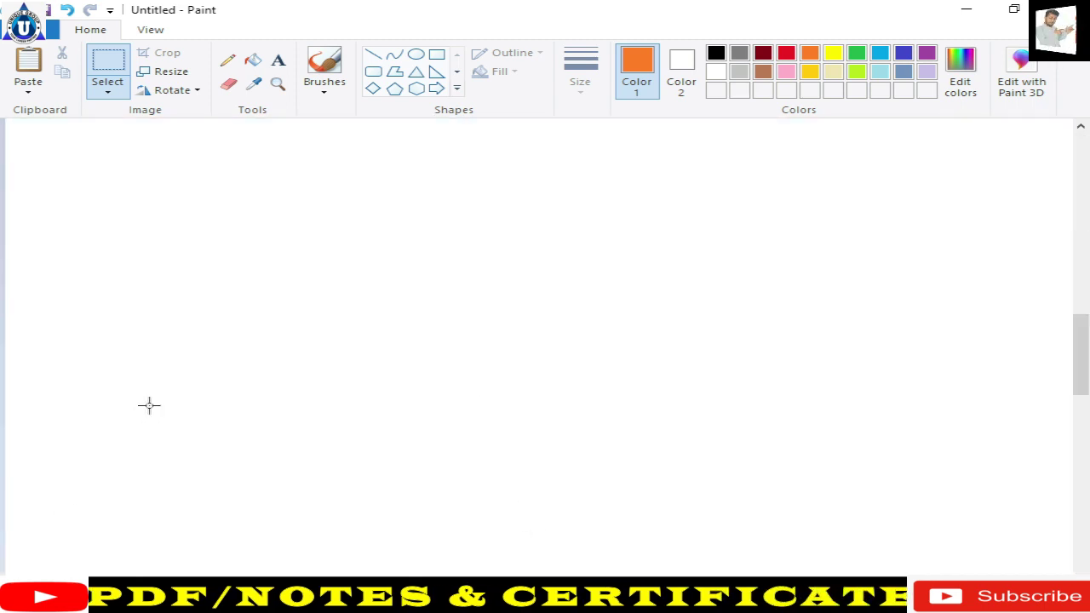
{"action": "scroll", "coordinate": [149, 406], "scroll_direction": "down", "scroll_amount": 3}
{"action": "scroll", "coordinate": [150, 404], "scroll_direction": "down", "scroll_amount": 5}
{"action": "scroll", "coordinate": [154, 400], "scroll_direction": "up", "scroll_amount": 2}
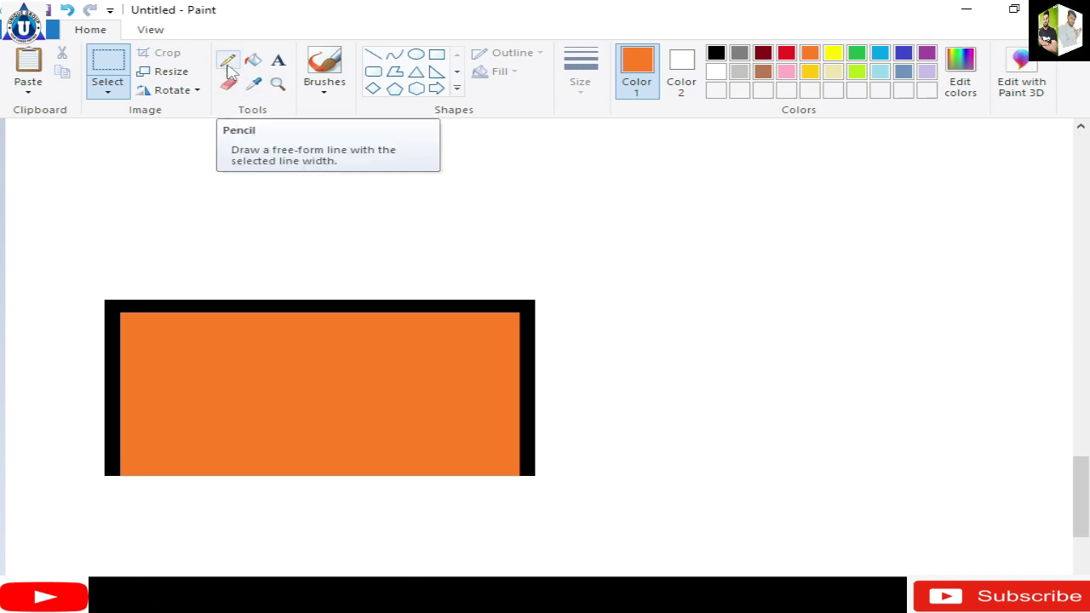
Draw thin orange pencil scribbles and loops around the rectangle.
{"action": "left_click", "coordinate": [228, 61]}
{"action": "mouse_move", "coordinate": [615, 207]}
{"action": "left_mouse_down"}
{"action": "mouse_move", "coordinate": [672, 244]}
{"action": "mouse_move", "coordinate": [684, 394]}
{"action": "left_mouse_up"}
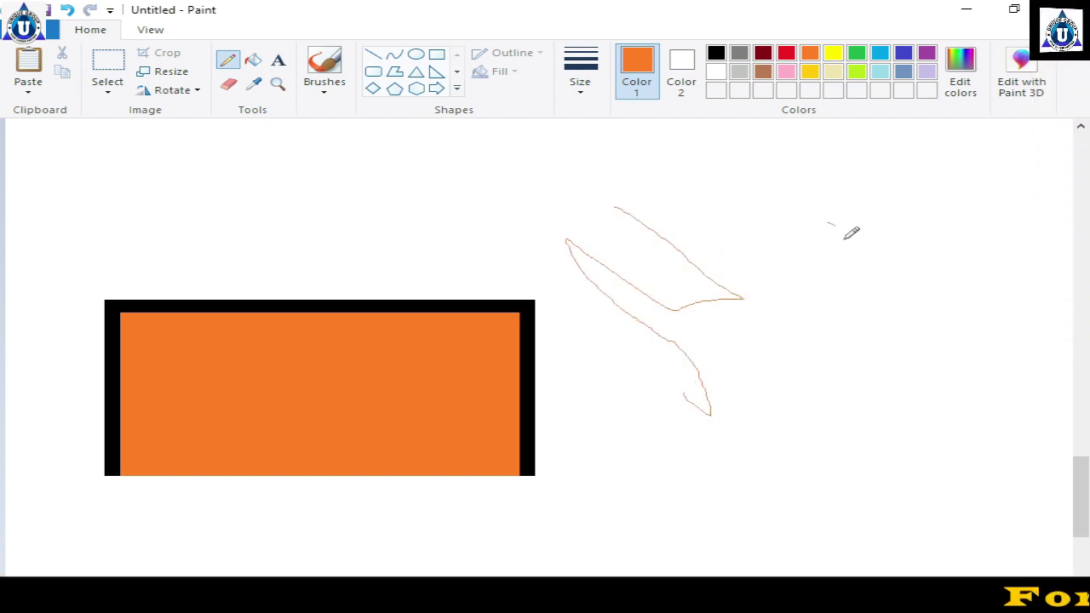
{"action": "mouse_move", "coordinate": [828, 223]}
{"action": "left_mouse_down"}
{"action": "mouse_move", "coordinate": [850, 256]}
{"action": "mouse_move", "coordinate": [840, 267]}
{"action": "mouse_move", "coordinate": [857, 243]}
{"action": "mouse_move", "coordinate": [914, 266]}
{"action": "left_mouse_up"}
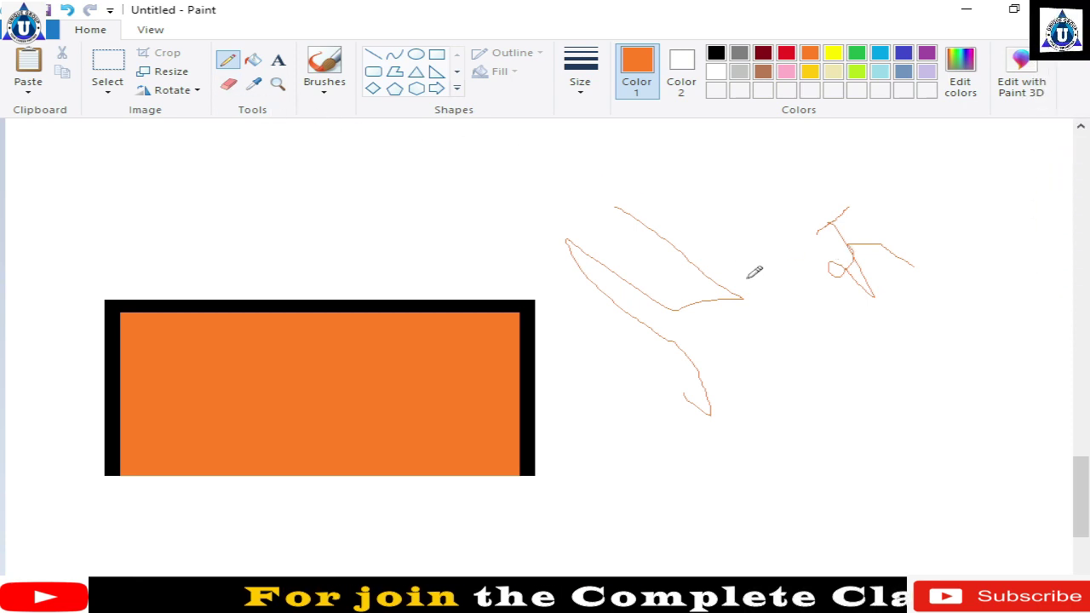
{"action": "mouse_move", "coordinate": [794, 211]}
{"action": "left_mouse_down"}
{"action": "mouse_move", "coordinate": [920, 271]}
{"action": "mouse_move", "coordinate": [798, 215]}
{"action": "left_mouse_up"}
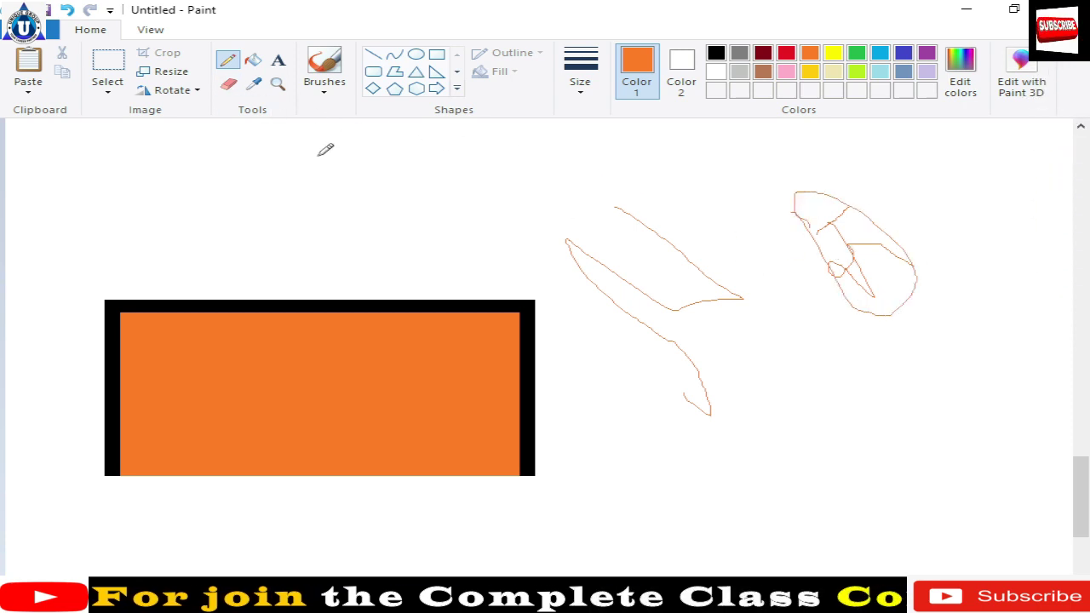
{"action": "mouse_move", "coordinate": [188, 150]}
{"action": "left_mouse_down"}
{"action": "mouse_move", "coordinate": [212, 195]}
{"action": "mouse_move", "coordinate": [263, 229]}
{"action": "mouse_move", "coordinate": [584, 230]}
{"action": "mouse_move", "coordinate": [662, 295]}
{"action": "left_mouse_up"}
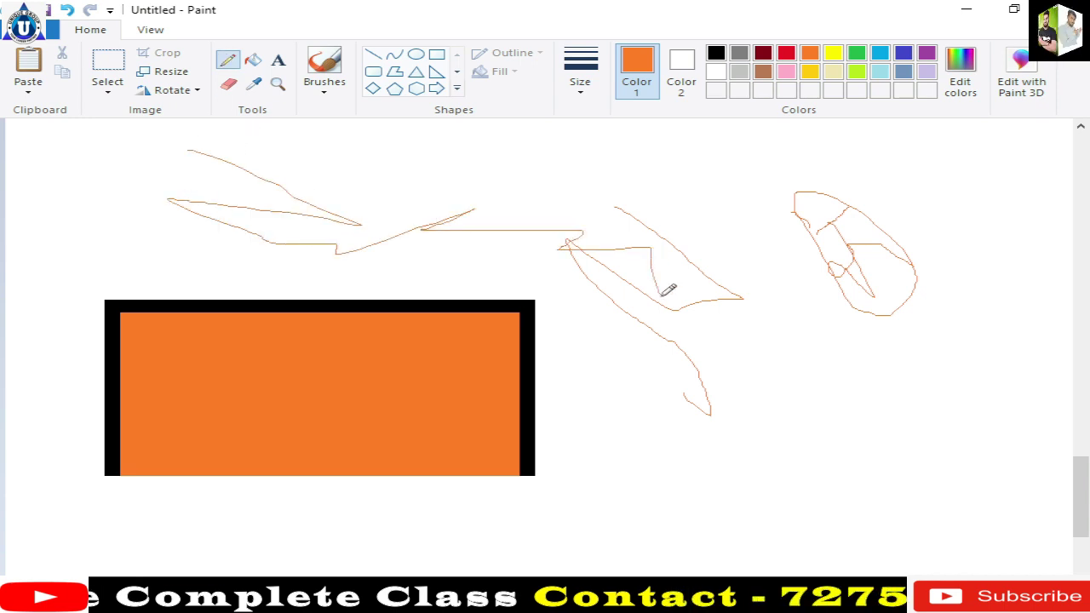
Add pencil strokes in red, light blue and indigo on the right side.
{"action": "left_click", "coordinate": [786, 52]}
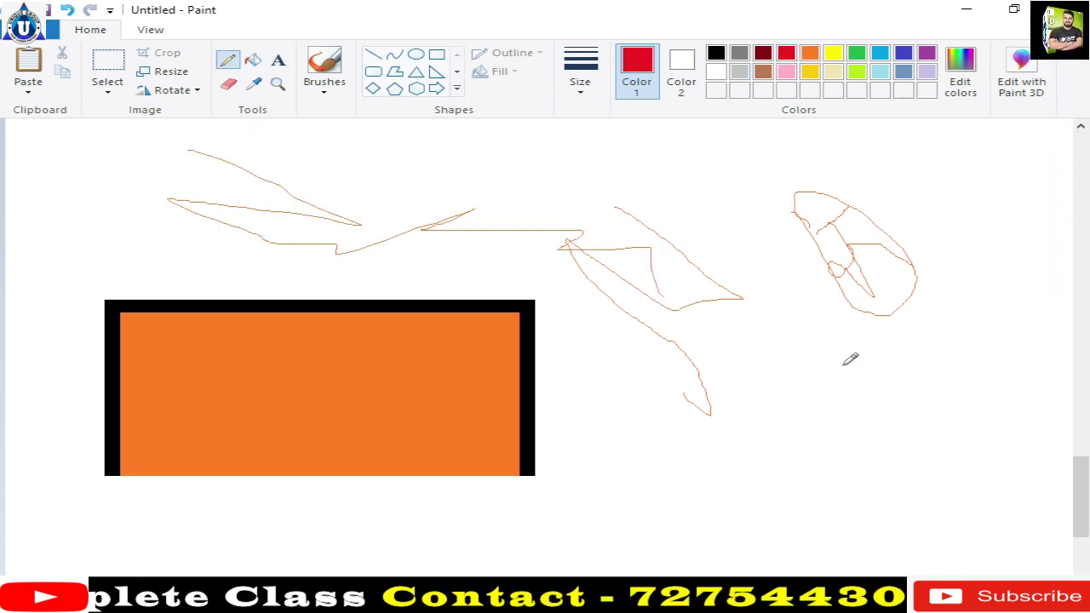
{"action": "mouse_move", "coordinate": [842, 368]}
{"action": "left_mouse_down"}
{"action": "mouse_move", "coordinate": [828, 442]}
{"action": "mouse_move", "coordinate": [916, 401]}
{"action": "left_mouse_up"}
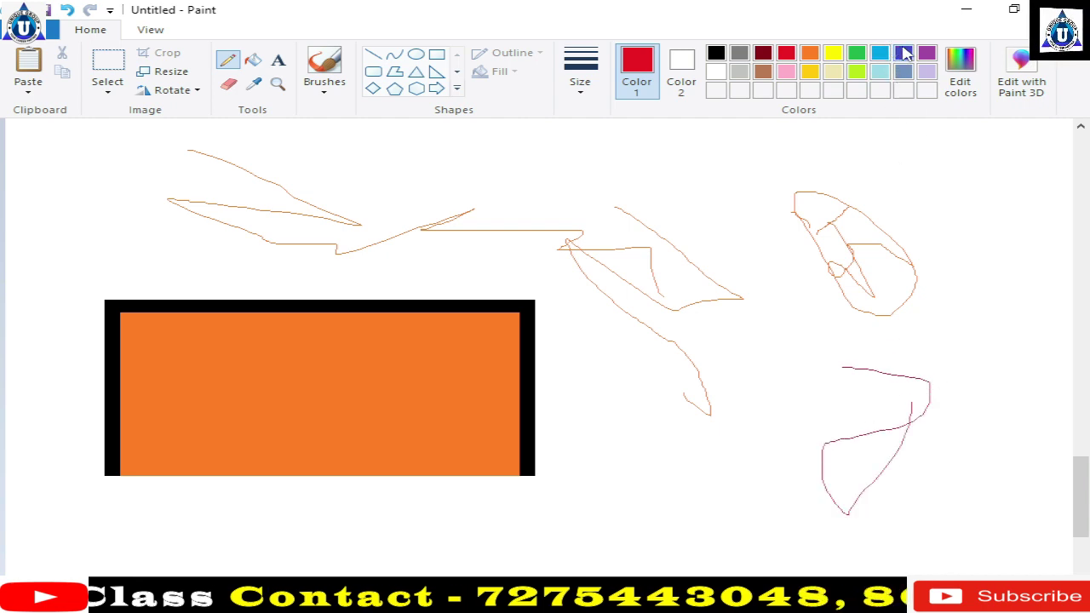
{"action": "left_click", "coordinate": [880, 52]}
{"action": "mouse_move", "coordinate": [741, 420]}
{"action": "left_mouse_down"}
{"action": "mouse_move", "coordinate": [609, 450]}
{"action": "mouse_move", "coordinate": [761, 361]}
{"action": "mouse_move", "coordinate": [759, 348]}
{"action": "left_mouse_up"}
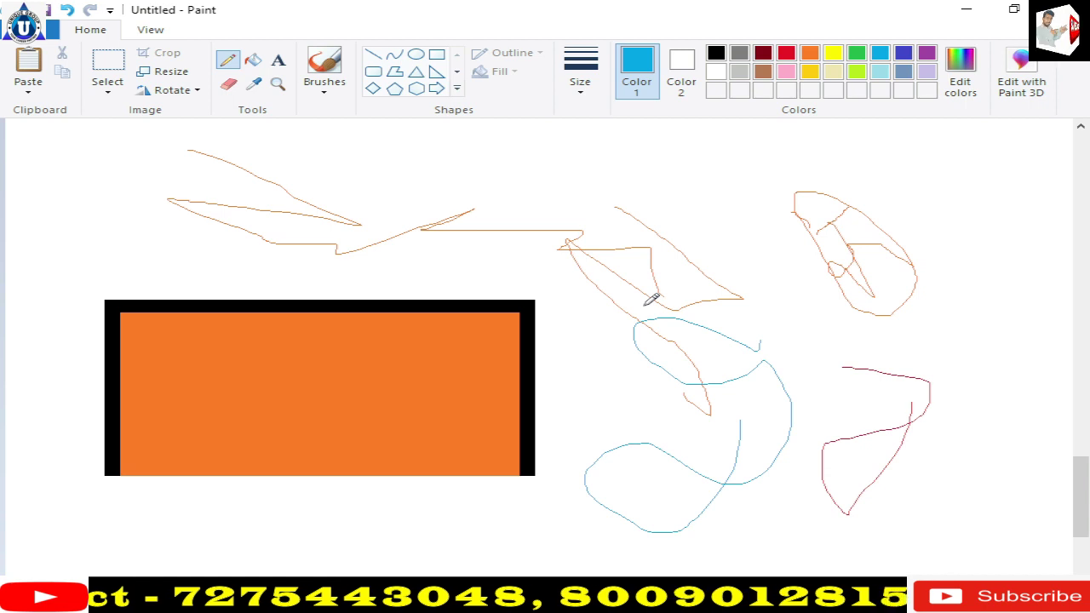
{"action": "left_click", "coordinate": [903, 52]}
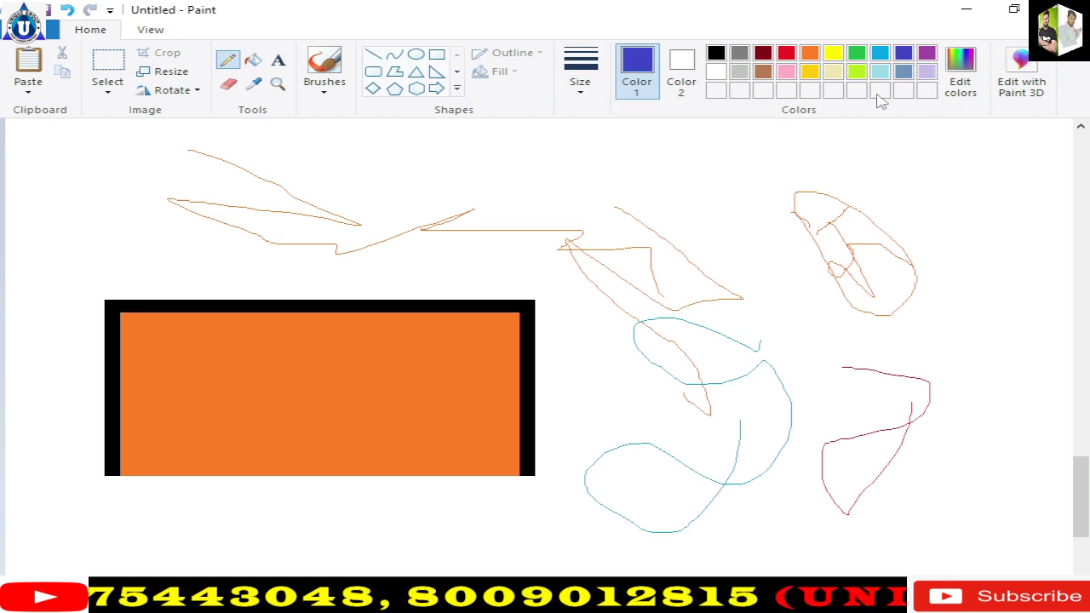
{"action": "mouse_move", "coordinate": [654, 242]}
{"action": "left_mouse_down"}
{"action": "mouse_move", "coordinate": [784, 275]}
{"action": "mouse_move", "coordinate": [875, 409]}
{"action": "left_mouse_up"}
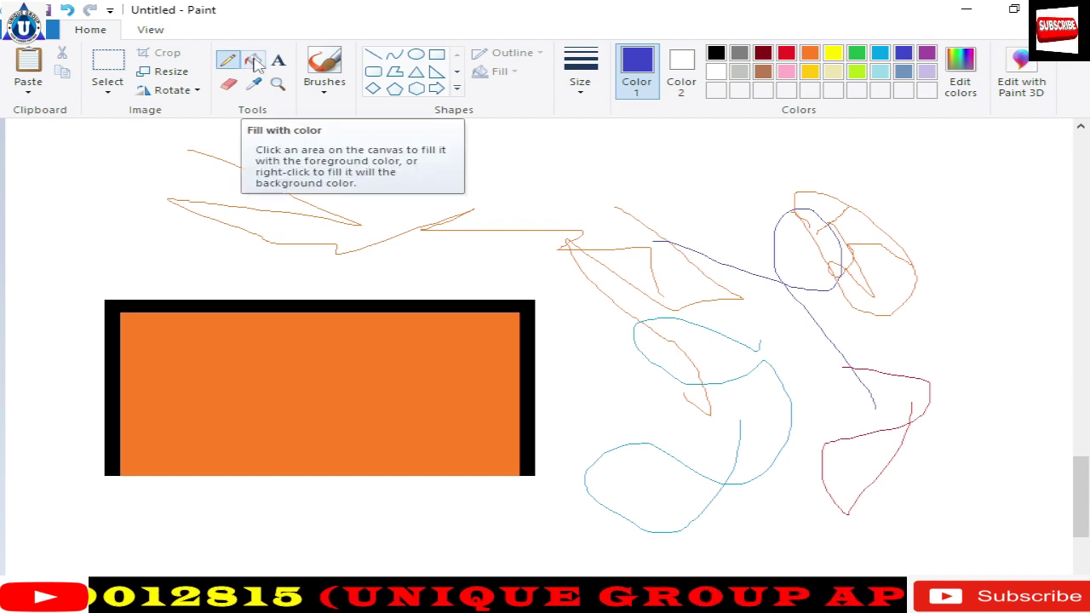
Fill the rectangle's interior with brown, blue and indigo in turn, ending with pink.
{"action": "left_click", "coordinate": [253, 62]}
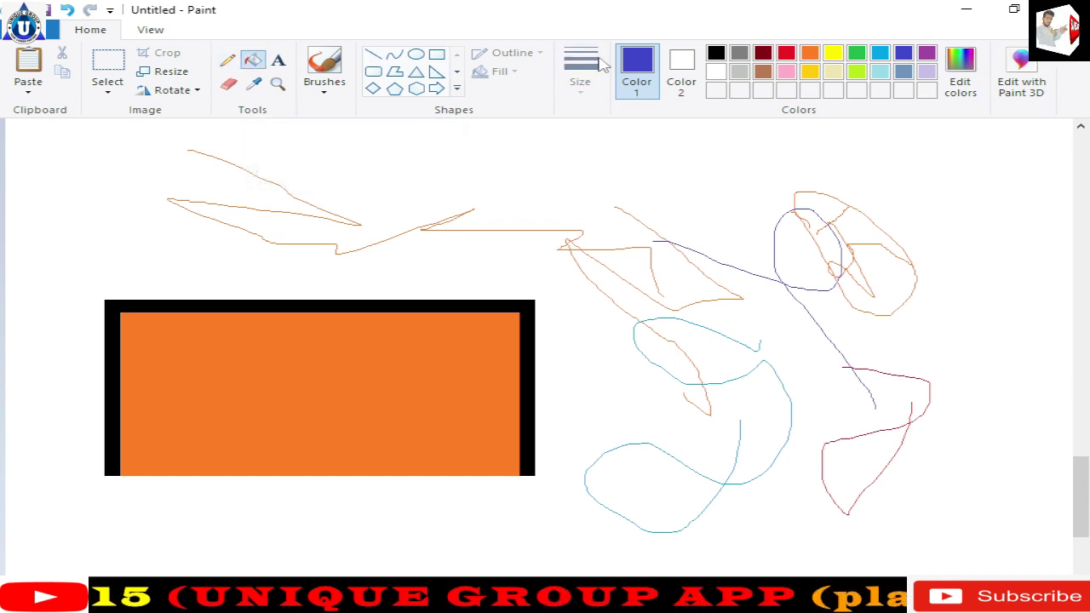
{"action": "left_click", "coordinate": [764, 74]}
{"action": "left_click", "coordinate": [400, 346]}
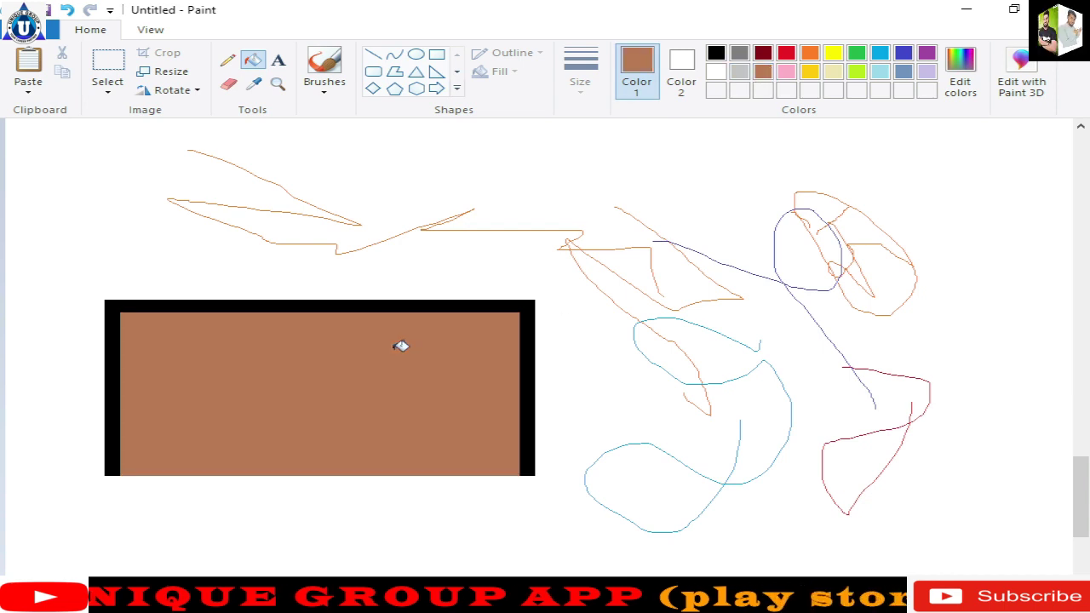
{"action": "left_click", "coordinate": [882, 55]}
{"action": "left_click", "coordinate": [409, 335]}
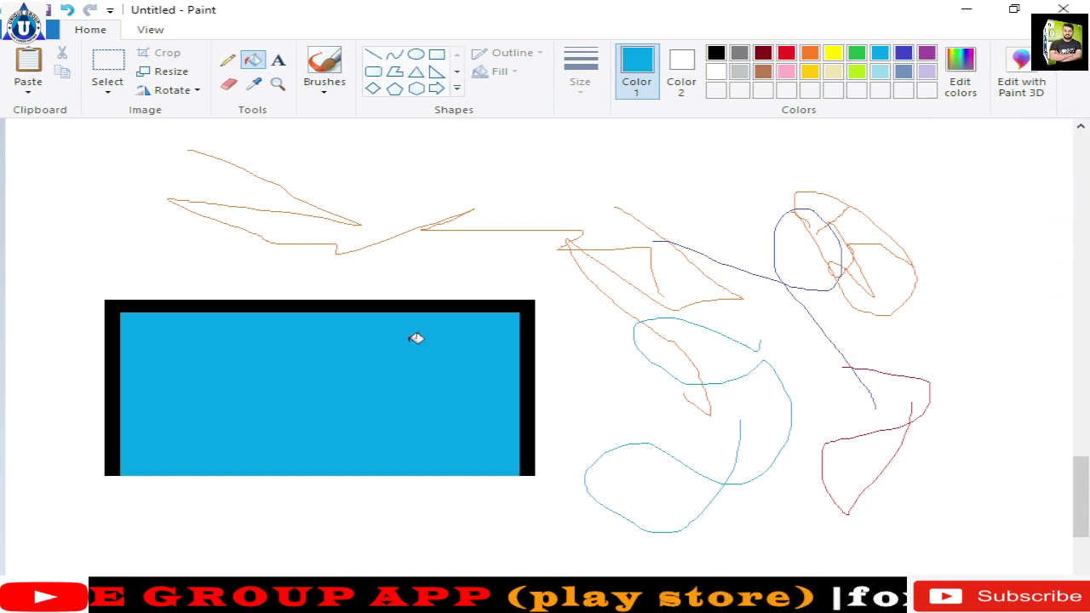
{"action": "left_click", "coordinate": [904, 54]}
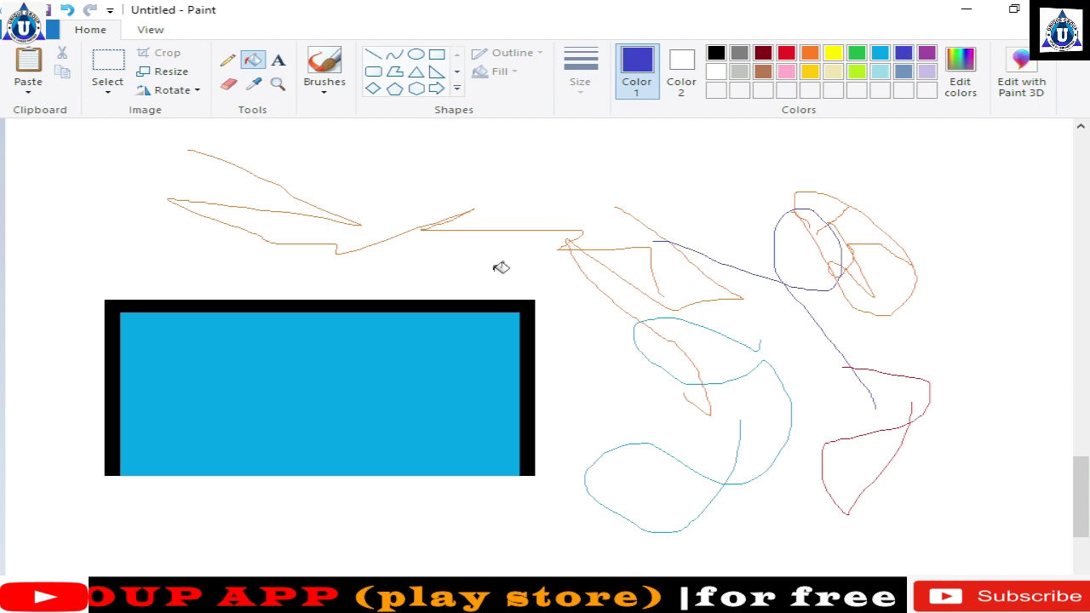
{"action": "left_click", "coordinate": [406, 384]}
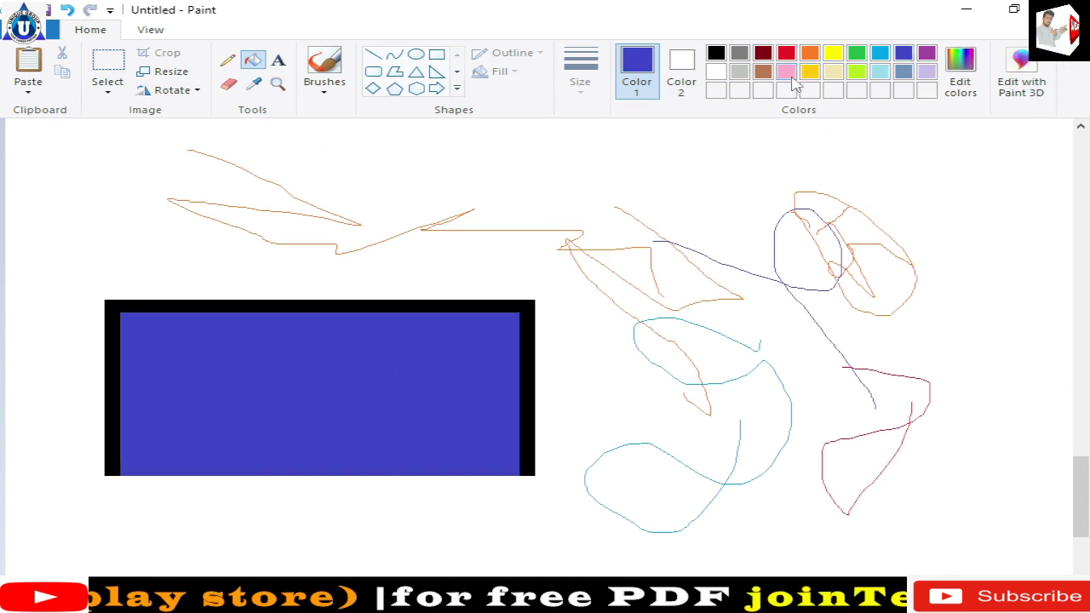
{"action": "left_click", "coordinate": [786, 71]}
{"action": "left_click", "coordinate": [326, 444]}
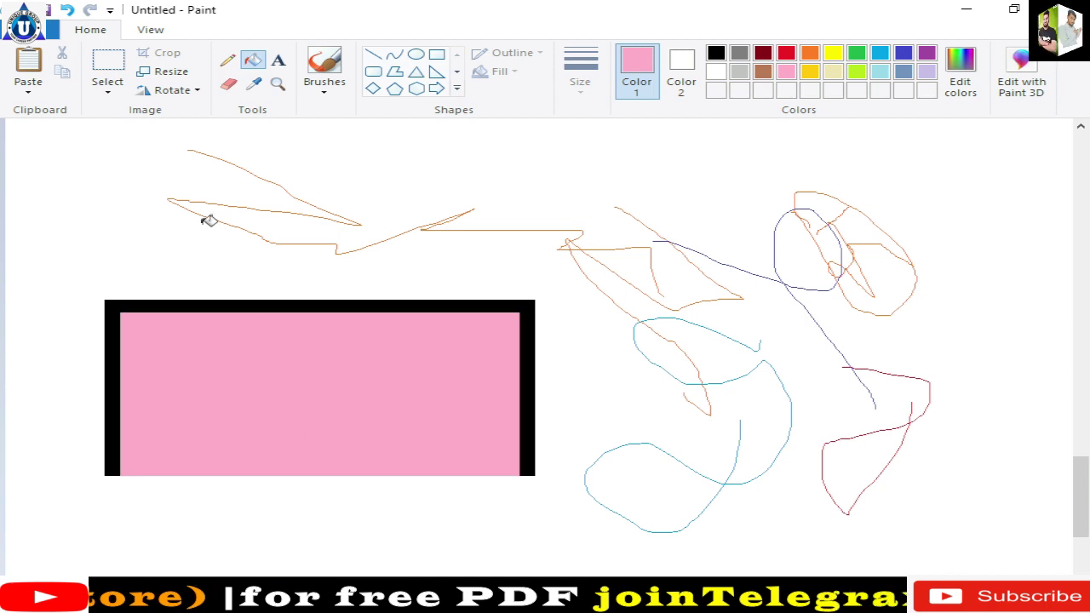
{"action": "left_click", "coordinate": [228, 85]}
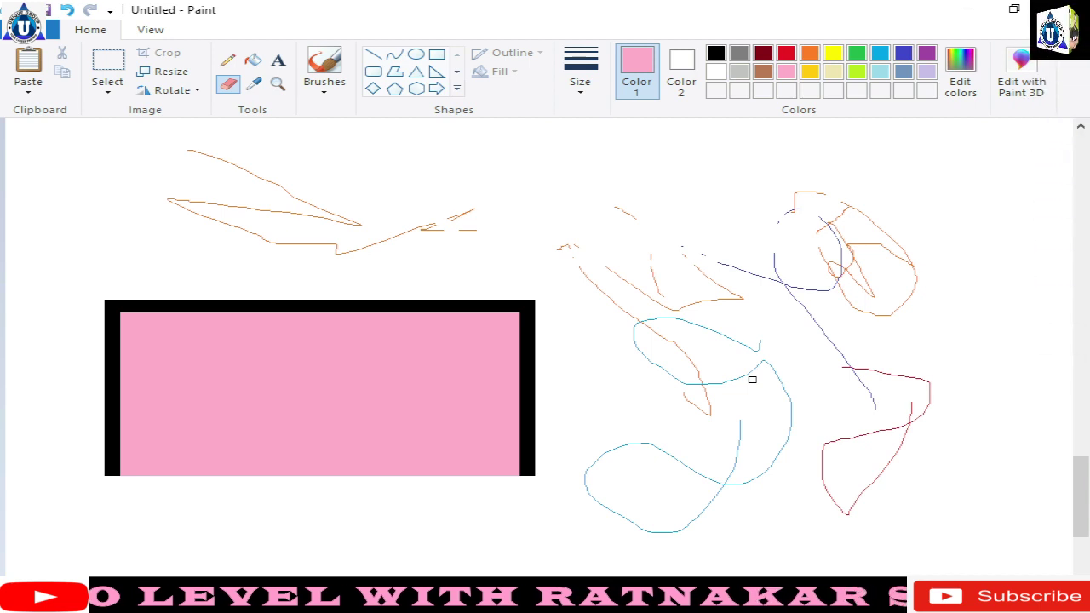
Erase the middle teal and orange strokes with an enlarged eraser, then readjust its size.
{"action": "key", "text": "ctrl+plus"}
{"action": "key", "text": "ctrl+plus"}
{"action": "key", "text": "ctrl+plus"}
{"action": "key", "text": "ctrl+plus"}
{"action": "key", "text": "ctrl+plus"}
{"action": "key", "text": "ctrl+plus"}
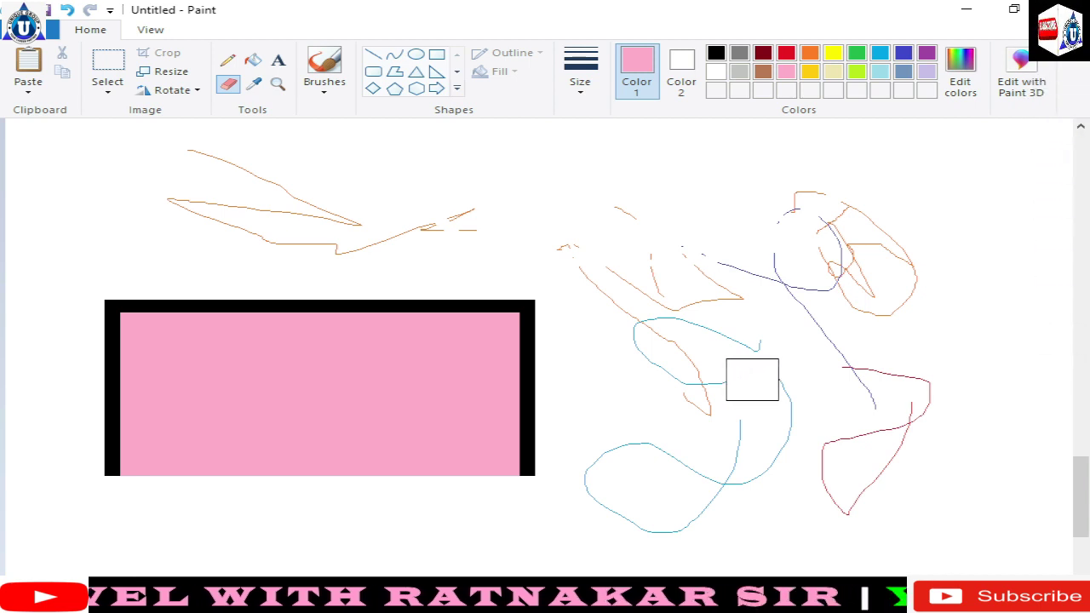
{"action": "mouse_move", "coordinate": [752, 380]}
{"action": "left_mouse_down"}
{"action": "mouse_move", "coordinate": [562, 243]}
{"action": "mouse_move", "coordinate": [603, 384]}
{"action": "left_mouse_up"}
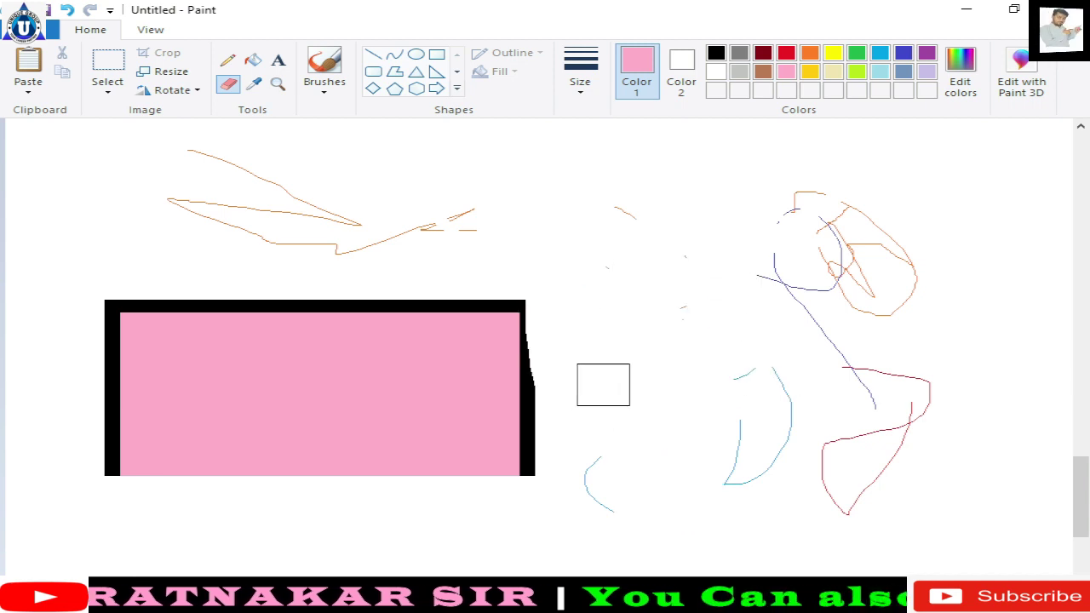
{"action": "key", "text": "ctrl+minus"}
{"action": "key", "text": "ctrl+minus"}
{"action": "key", "text": "ctrl+minus"}
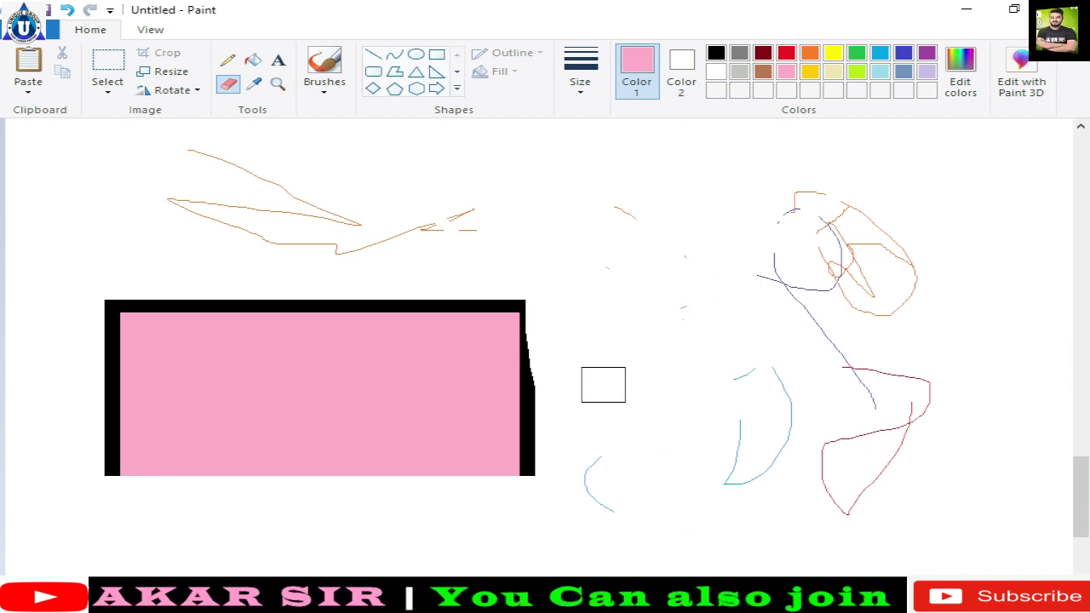
{"action": "key", "text": "ctrl+minus"}
{"action": "key", "text": "ctrl+minus"}
{"action": "key", "text": "ctrl+minus"}
{"action": "key", "text": "ctrl+minus"}
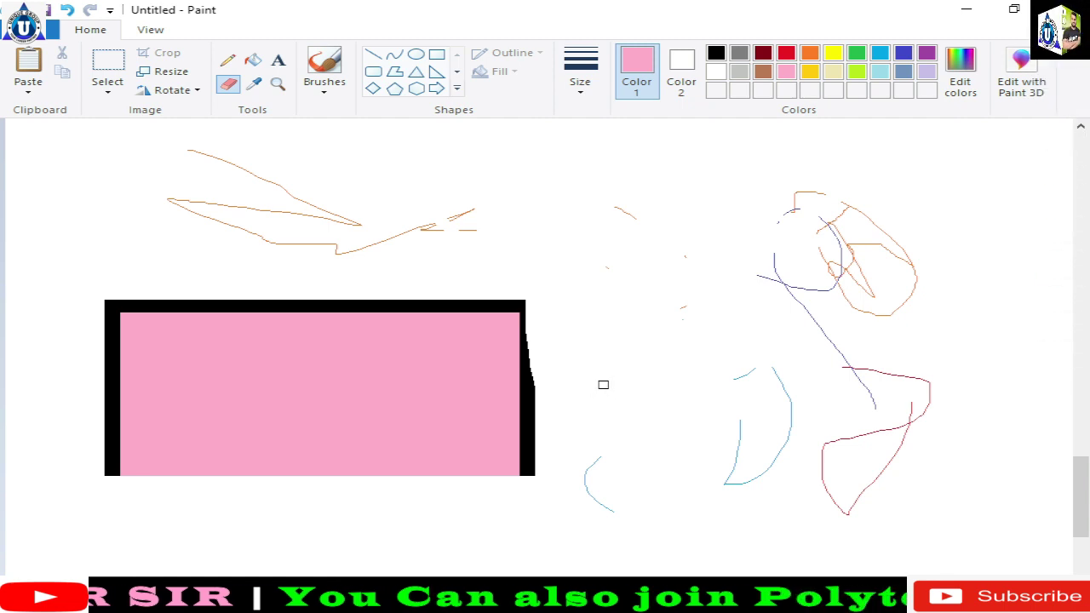
{"action": "key", "text": "ctrl+plus"}
{"action": "key", "text": "ctrl+plus"}
{"action": "key", "text": "ctrl+plus"}
{"action": "key", "text": "ctrl+plus"}
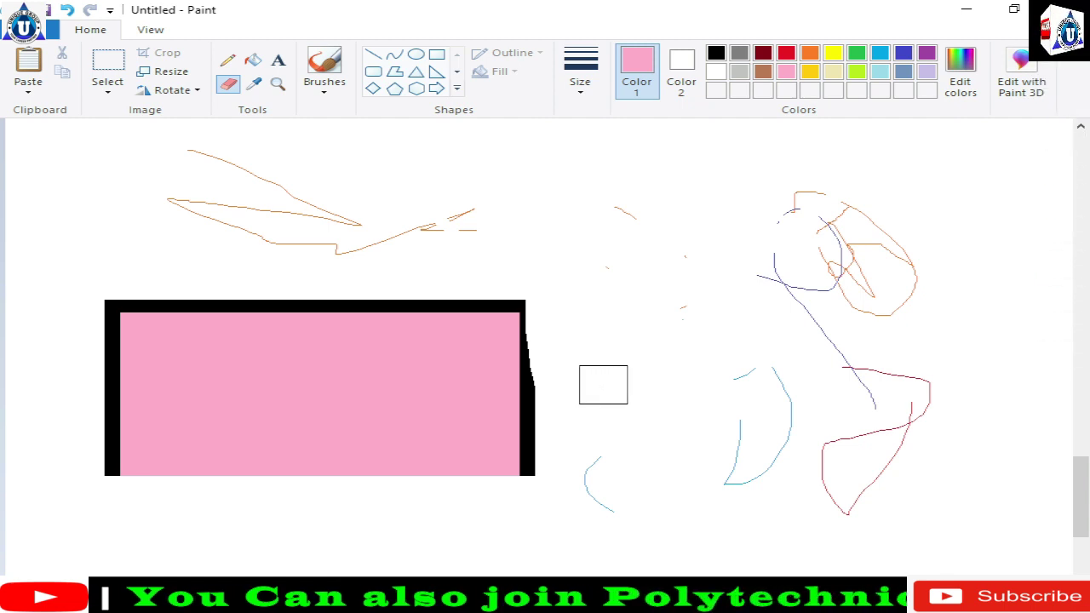
{"action": "key", "text": "ctrl+plus"}
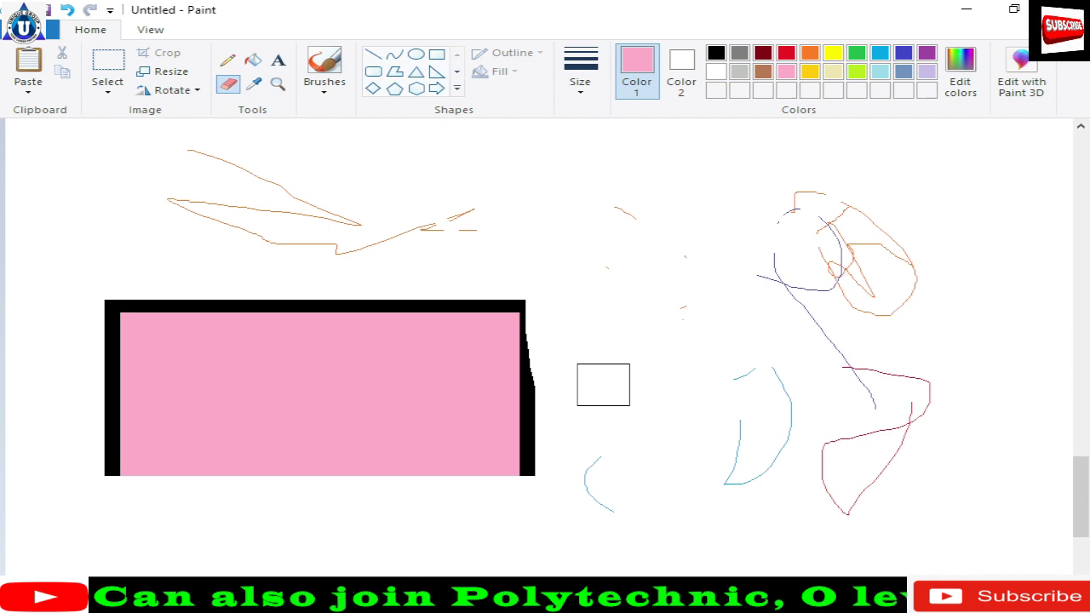
Add a pink text line near the top centre and a black text line further right.
{"action": "left_click", "coordinate": [276, 62]}
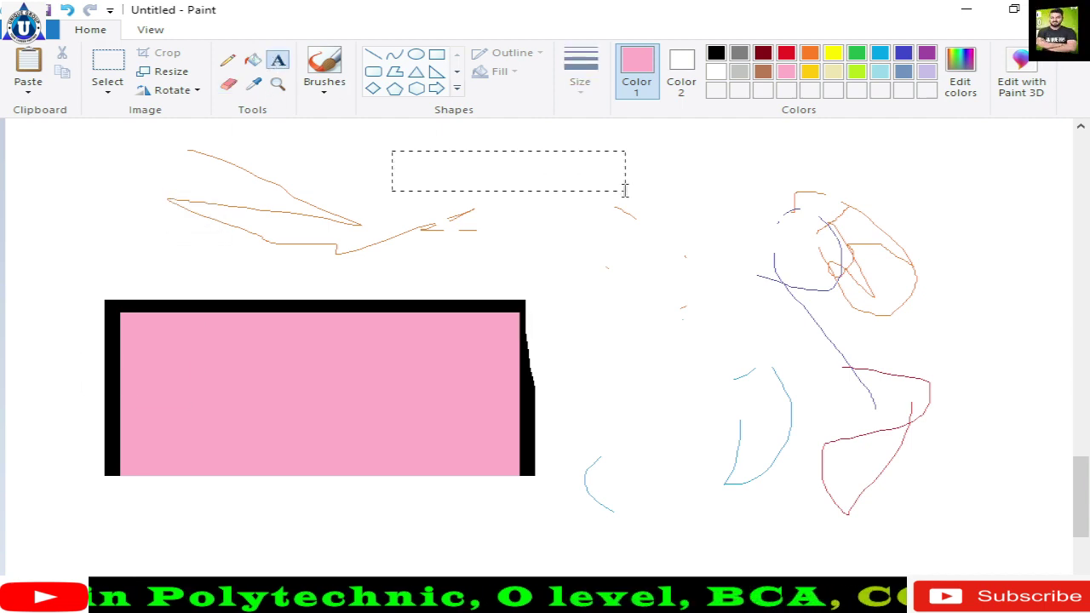
{"action": "left_click_drag", "start_coordinate": [626, 190], "coordinate": [714, 177]}
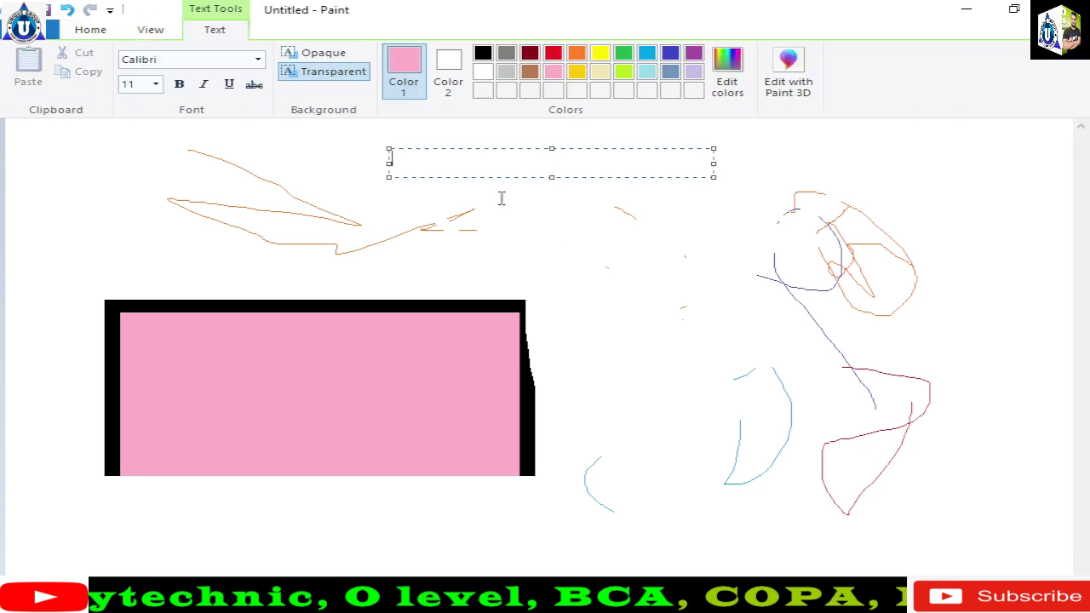
{"action": "type", "text": "He"}
{"action": "type", "text": "jkjh"}
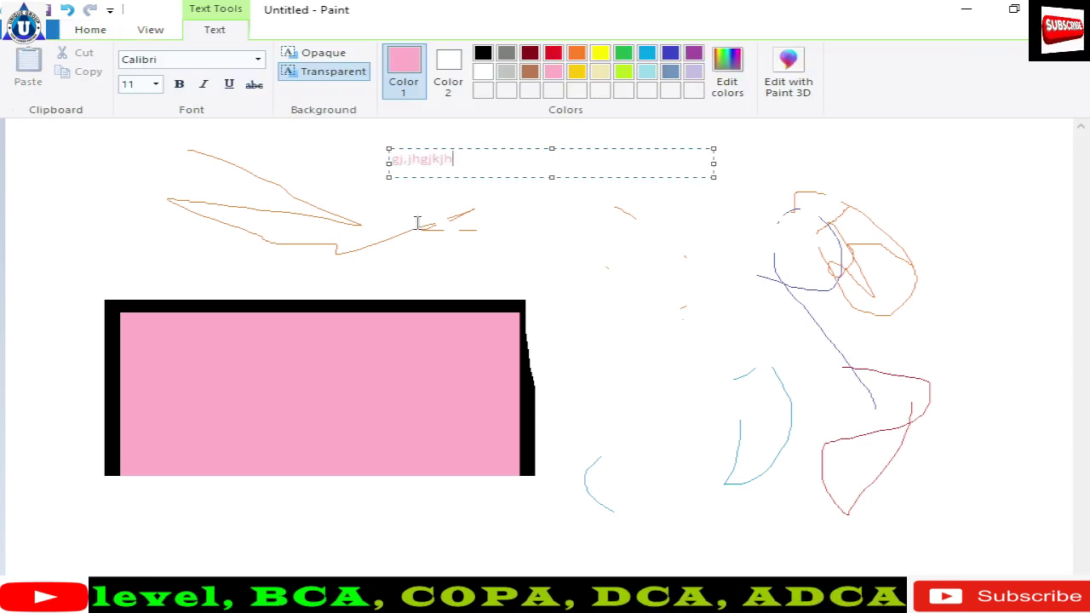
{"action": "left_click", "coordinate": [289, 213]}
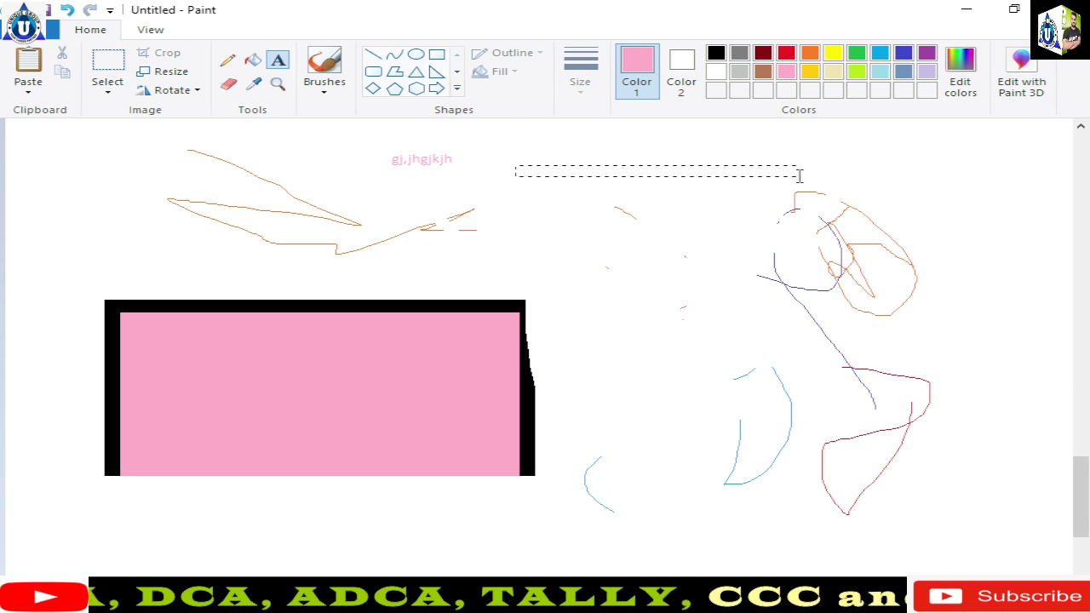
{"action": "left_click_drag", "start_coordinate": [885, 189], "coordinate": [889, 193]}
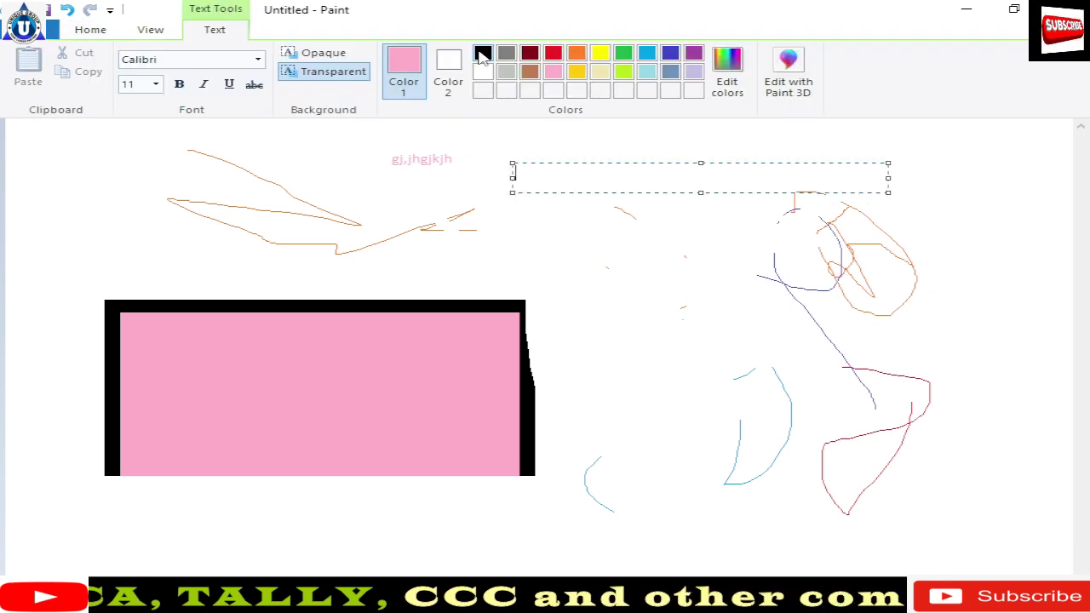
{"action": "left_click", "coordinate": [482, 54]}
{"action": "type", "text": "khjgjtghfgc"}
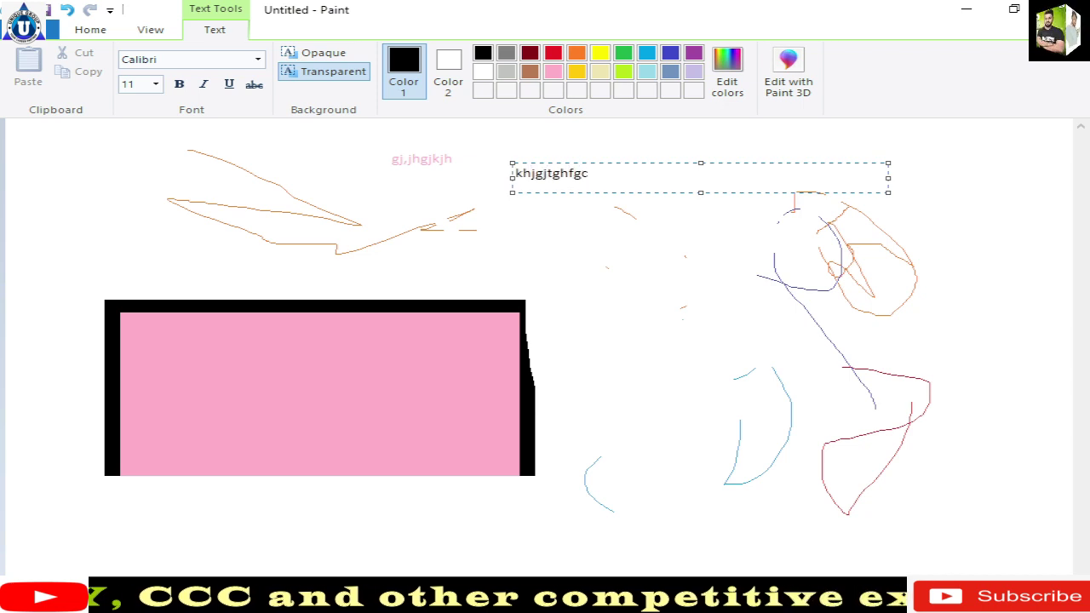
{"action": "type", "text": "tr"}
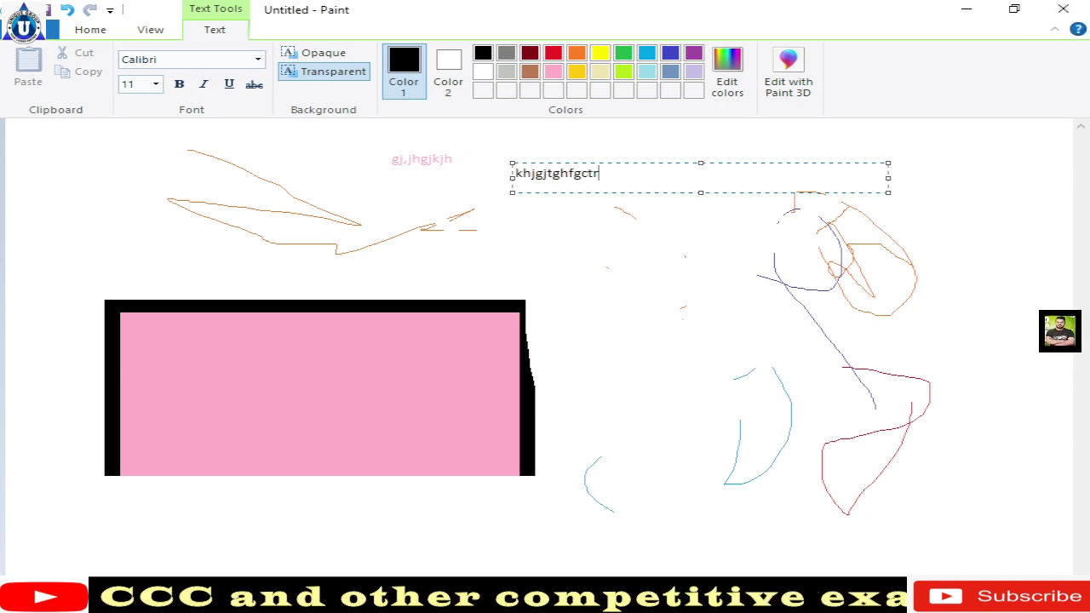
{"action": "left_click", "coordinate": [656, 386]}
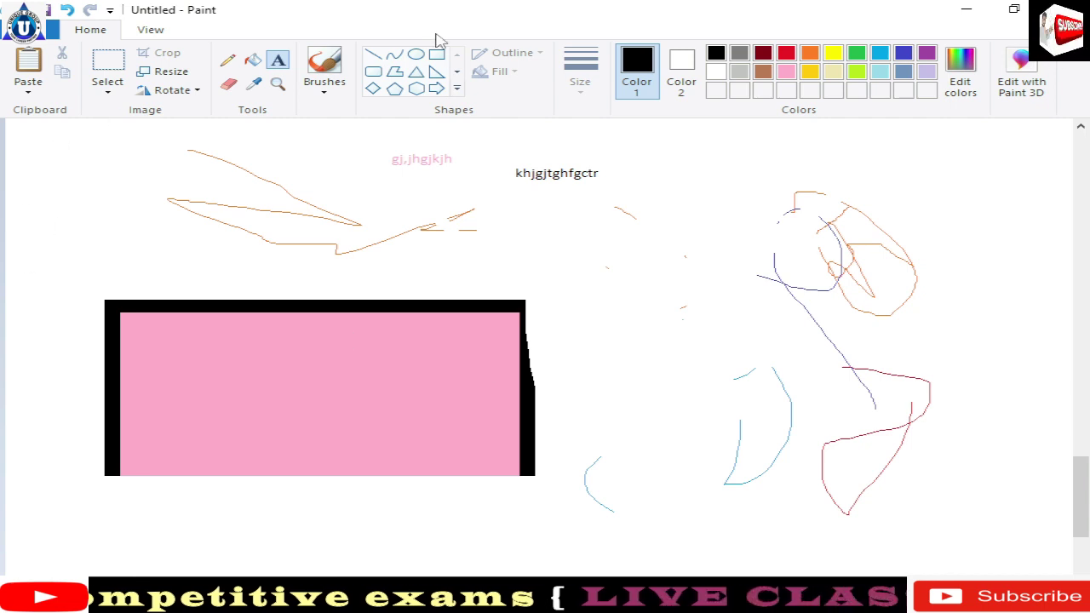
Spray black airbrush strokes and paint a thick black oil-brush loop on the right.
{"action": "left_click", "coordinate": [324, 85]}
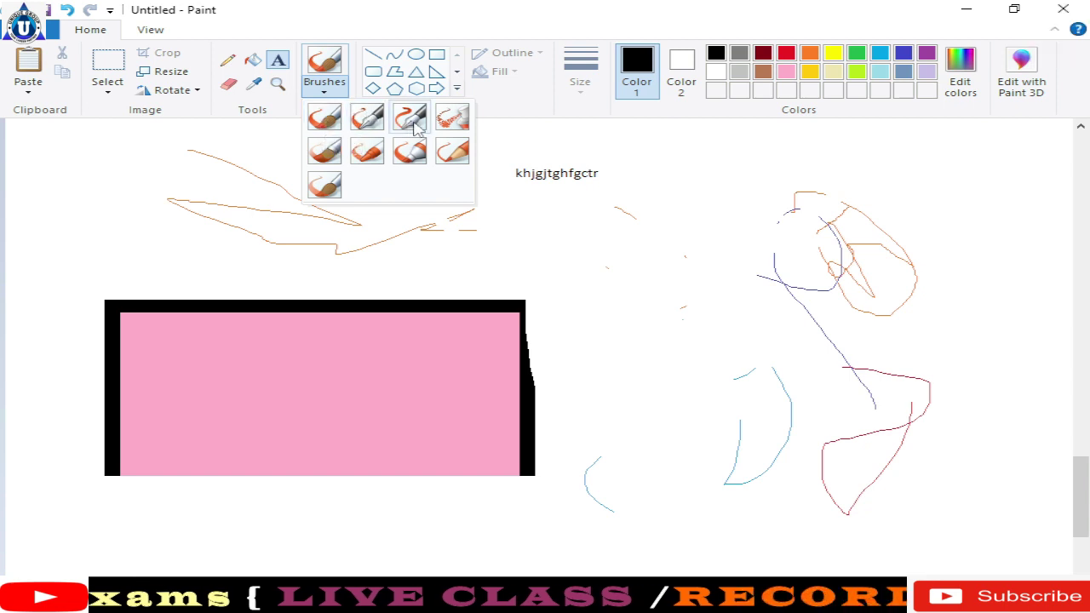
{"action": "left_click", "coordinate": [452, 117]}
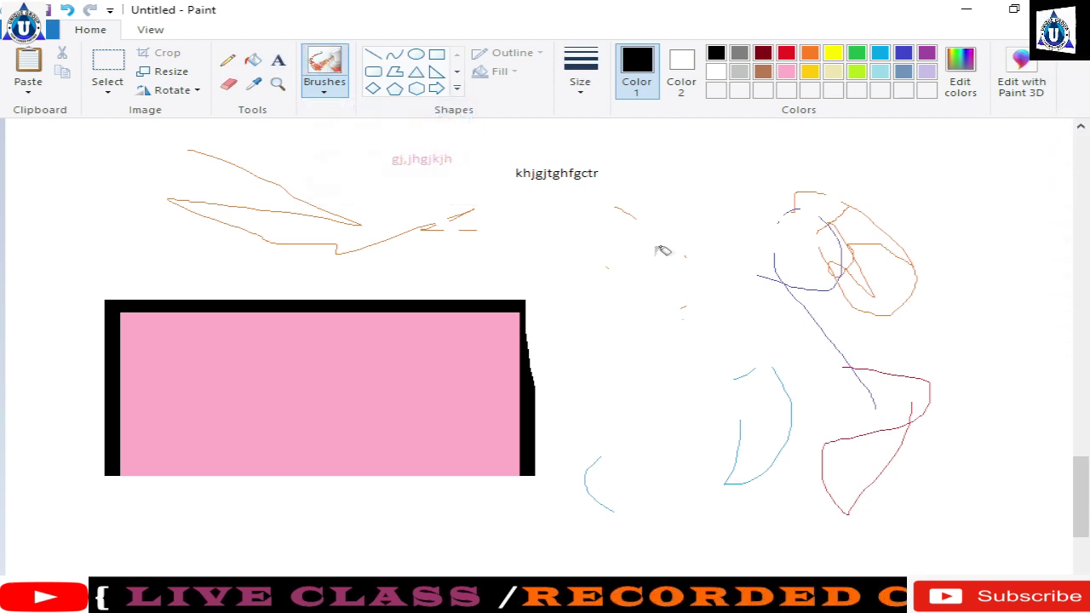
{"action": "mouse_move", "coordinate": [628, 220]}
{"action": "left_mouse_down"}
{"action": "mouse_move", "coordinate": [623, 254]}
{"action": "mouse_move", "coordinate": [593, 253]}
{"action": "mouse_move", "coordinate": [698, 256]}
{"action": "mouse_move", "coordinate": [734, 294]}
{"action": "left_mouse_up"}
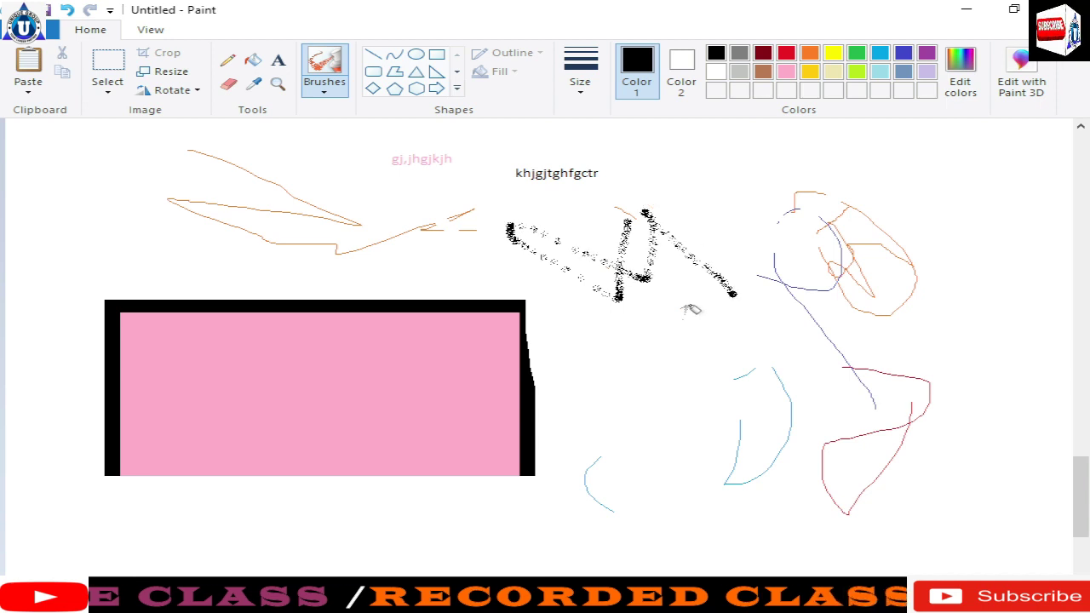
{"action": "left_click_drag", "start_coordinate": [696, 353], "coordinate": [658, 291]}
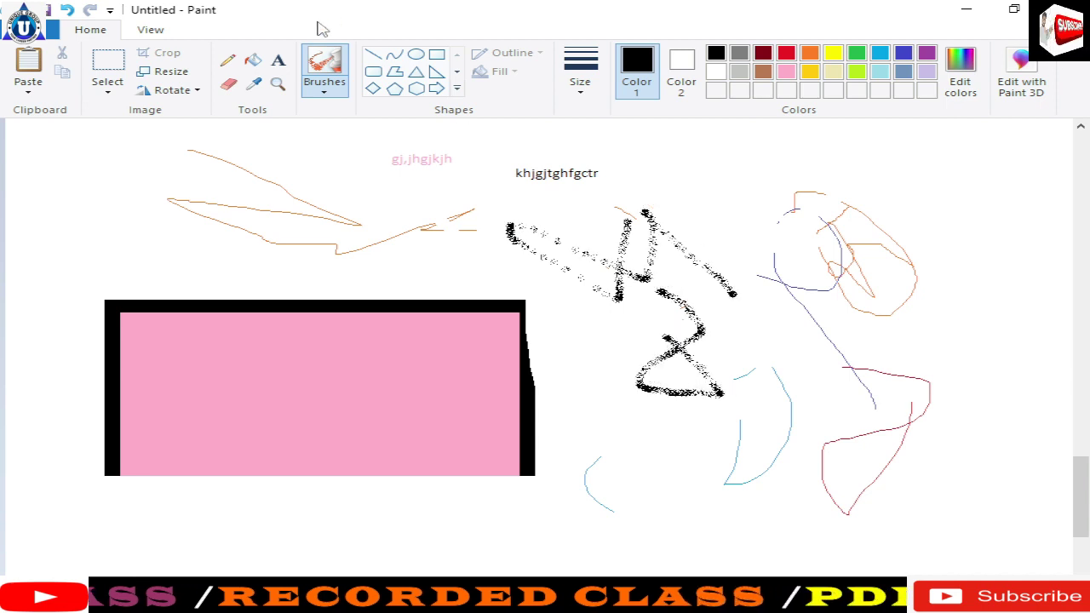
{"action": "left_click", "coordinate": [323, 86]}
{"action": "left_click", "coordinate": [327, 151]}
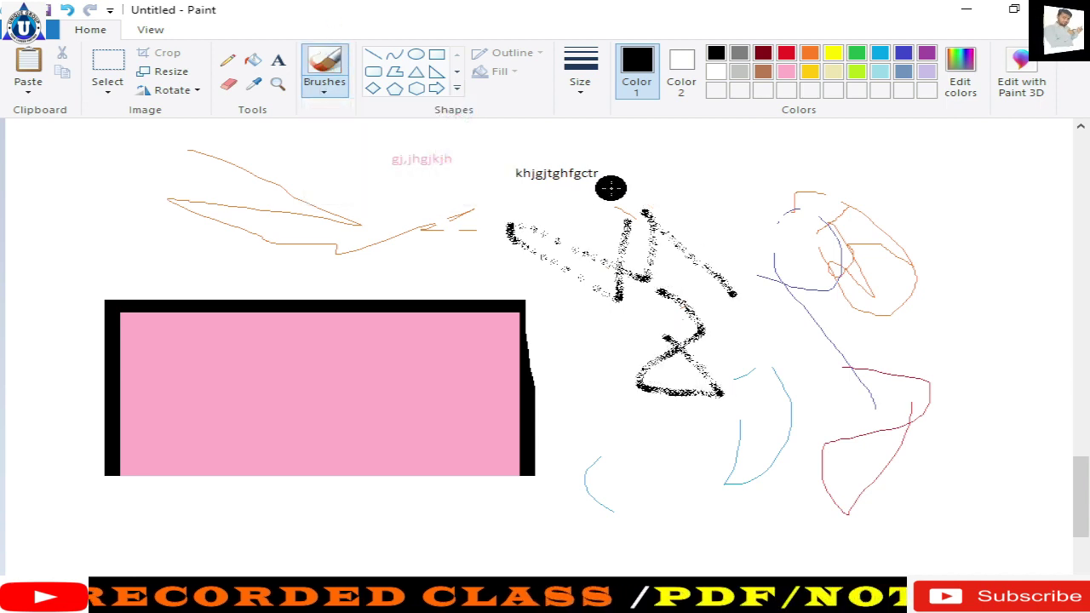
{"action": "mouse_move", "coordinate": [613, 189]}
{"action": "left_mouse_down"}
{"action": "mouse_move", "coordinate": [823, 292]}
{"action": "mouse_move", "coordinate": [645, 455]}
{"action": "mouse_move", "coordinate": [755, 371]}
{"action": "left_mouse_up"}
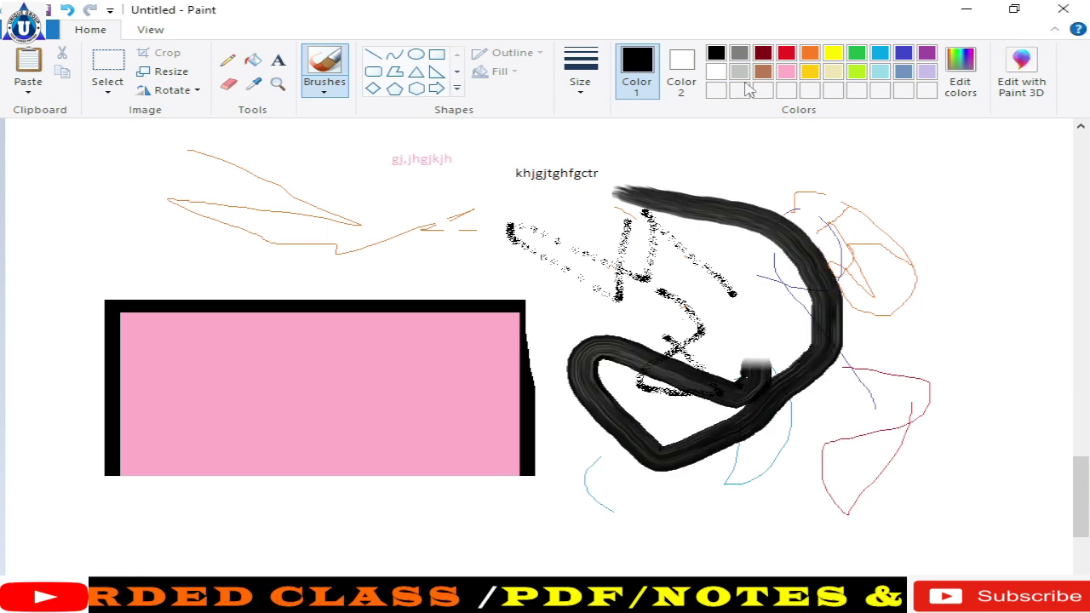
Paint three thick blue oil-brush strokes around the drawings and text.
{"action": "left_click", "coordinate": [905, 55]}
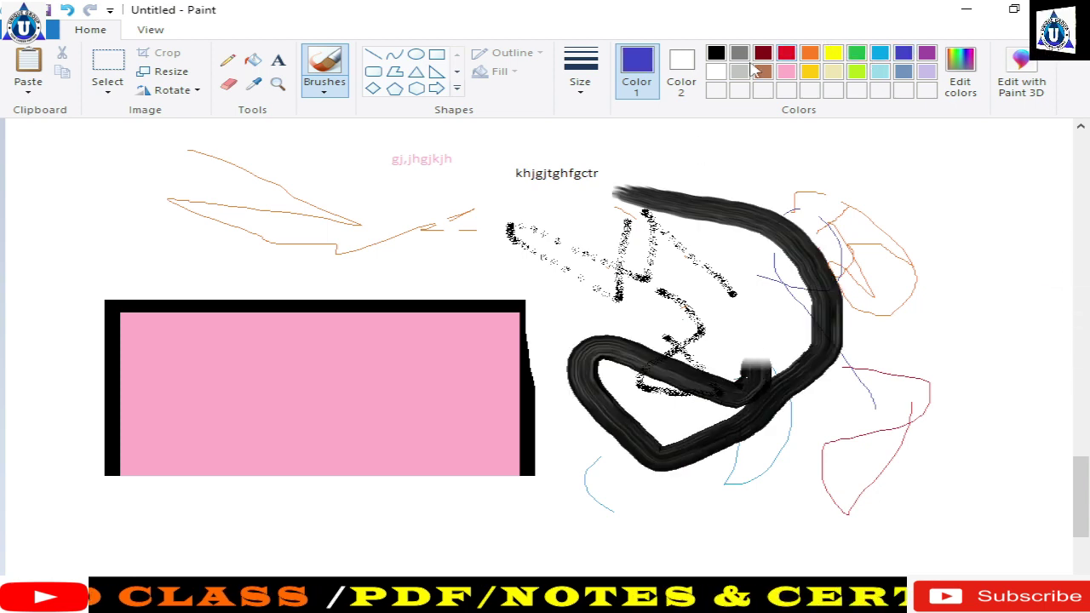
{"action": "left_click", "coordinate": [323, 85]}
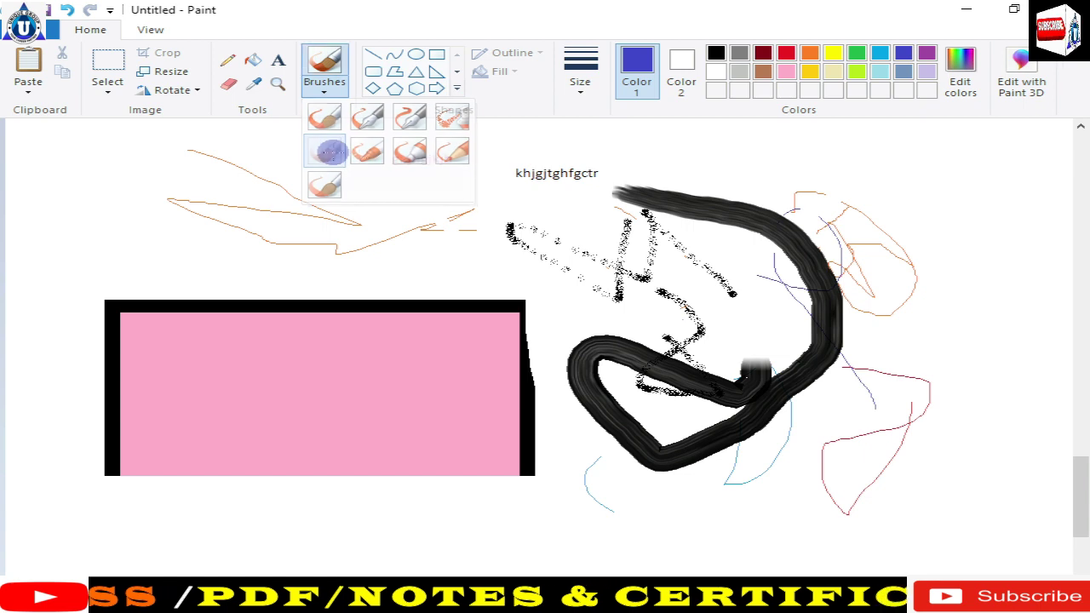
{"action": "left_click", "coordinate": [323, 151]}
{"action": "mouse_move", "coordinate": [840, 205]}
{"action": "left_mouse_down"}
{"action": "mouse_move", "coordinate": [903, 292]}
{"action": "mouse_move", "coordinate": [285, 247]}
{"action": "left_mouse_up"}
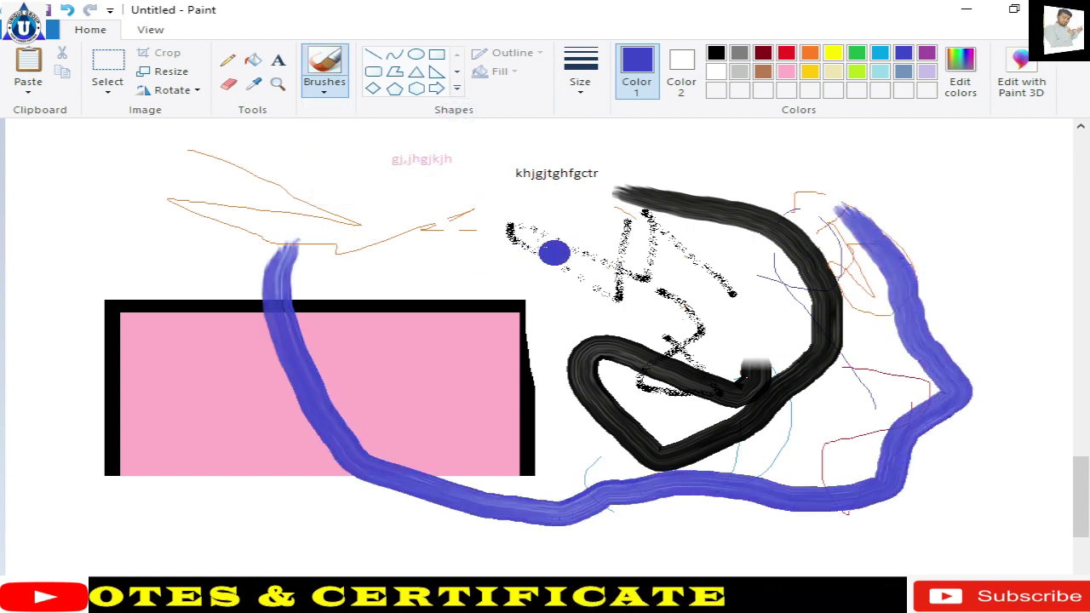
{"action": "left_click_drag", "start_coordinate": [368, 165], "coordinate": [645, 341]}
{"action": "left_click_drag", "start_coordinate": [508, 175], "coordinate": [734, 295]}
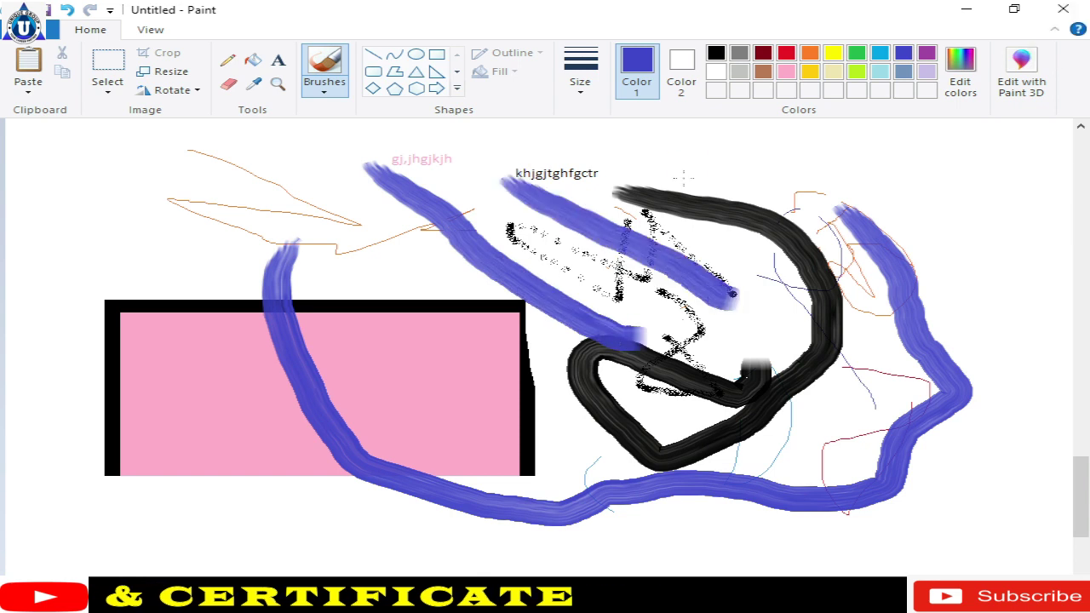
Paint a red V stroke, then long red and green watercolour strokes on the right.
{"action": "left_click", "coordinate": [786, 55]}
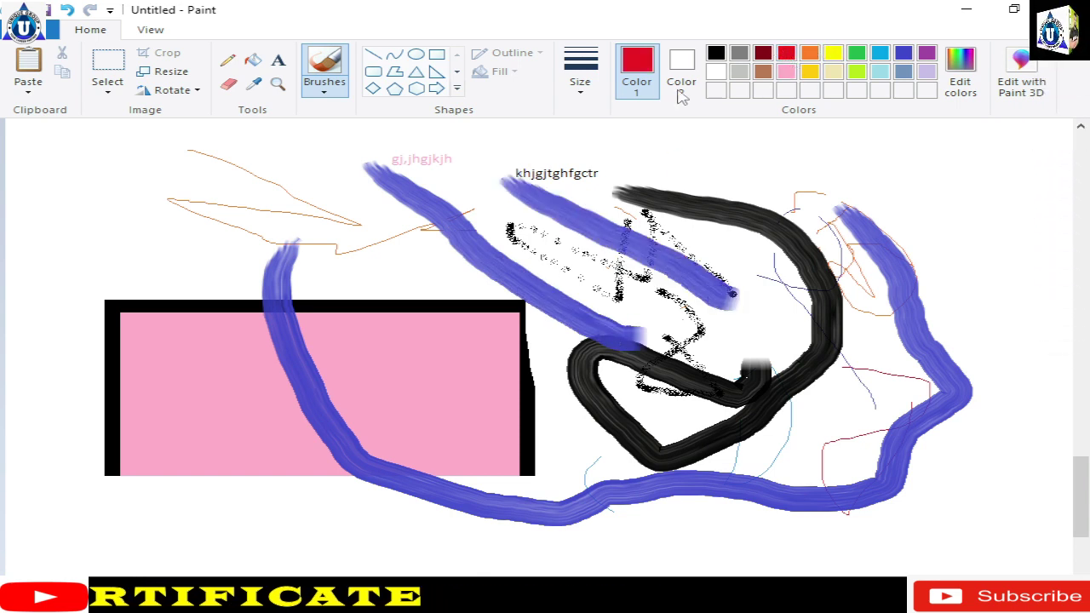
{"action": "mouse_move", "coordinate": [128, 194]}
{"action": "left_mouse_down"}
{"action": "mouse_move", "coordinate": [80, 246]}
{"action": "mouse_move", "coordinate": [311, 317]}
{"action": "left_mouse_up"}
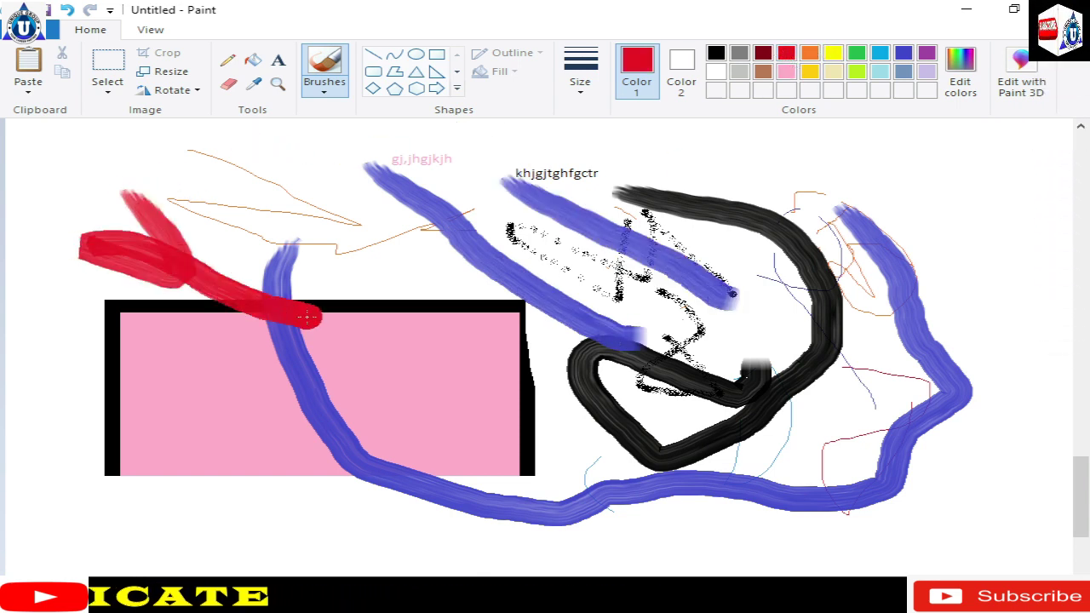
{"action": "left_click", "coordinate": [326, 88]}
{"action": "left_click", "coordinate": [326, 189]}
{"action": "mouse_move", "coordinate": [749, 206]}
{"action": "left_mouse_down"}
{"action": "mouse_move", "coordinate": [746, 549]}
{"action": "mouse_move", "coordinate": [238, 469]}
{"action": "left_mouse_up"}
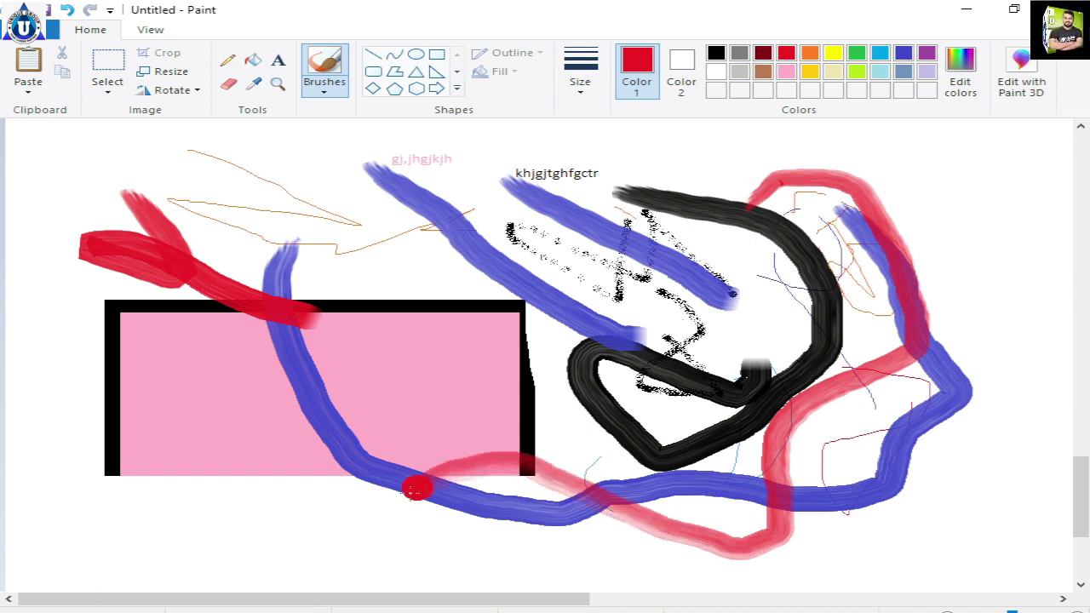
{"action": "left_click", "coordinate": [858, 54]}
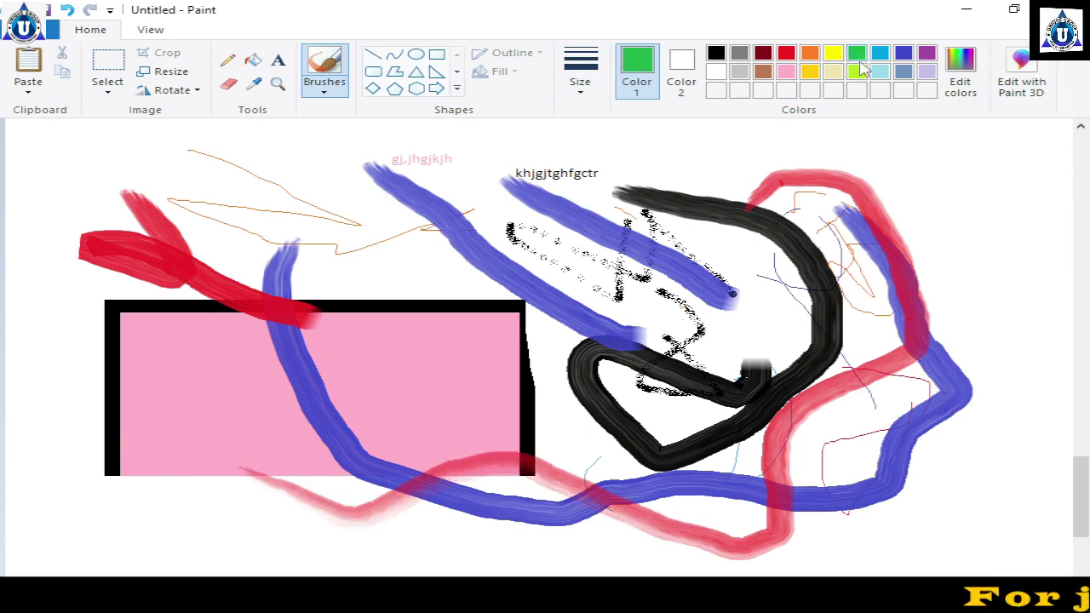
{"action": "mouse_move", "coordinate": [851, 194]}
{"action": "left_mouse_down"}
{"action": "mouse_move", "coordinate": [917, 505]}
{"action": "mouse_move", "coordinate": [819, 457]}
{"action": "left_mouse_up"}
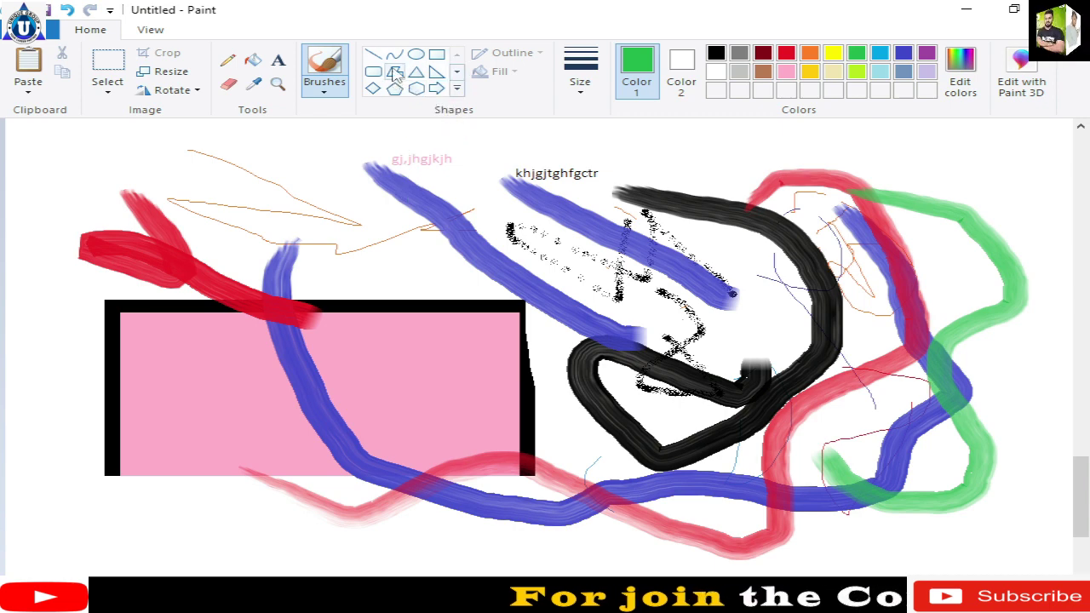
Draw a green oval, a triangle and a down arrow below the pink rectangle.
{"action": "left_click", "coordinate": [417, 55]}
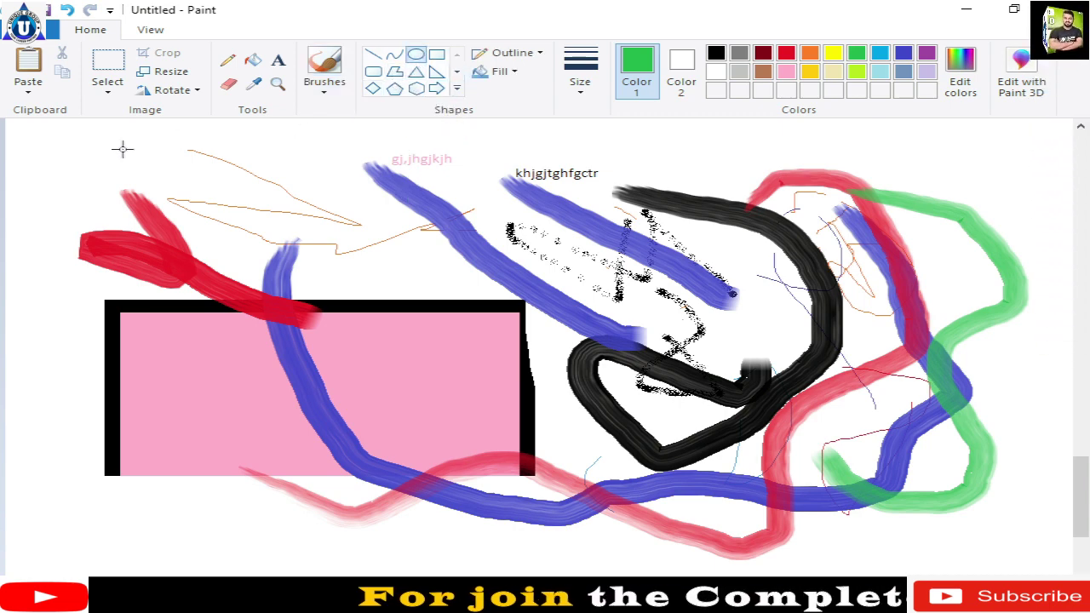
{"action": "scroll", "coordinate": [132, 396], "scroll_direction": "down", "scroll_amount": 5}
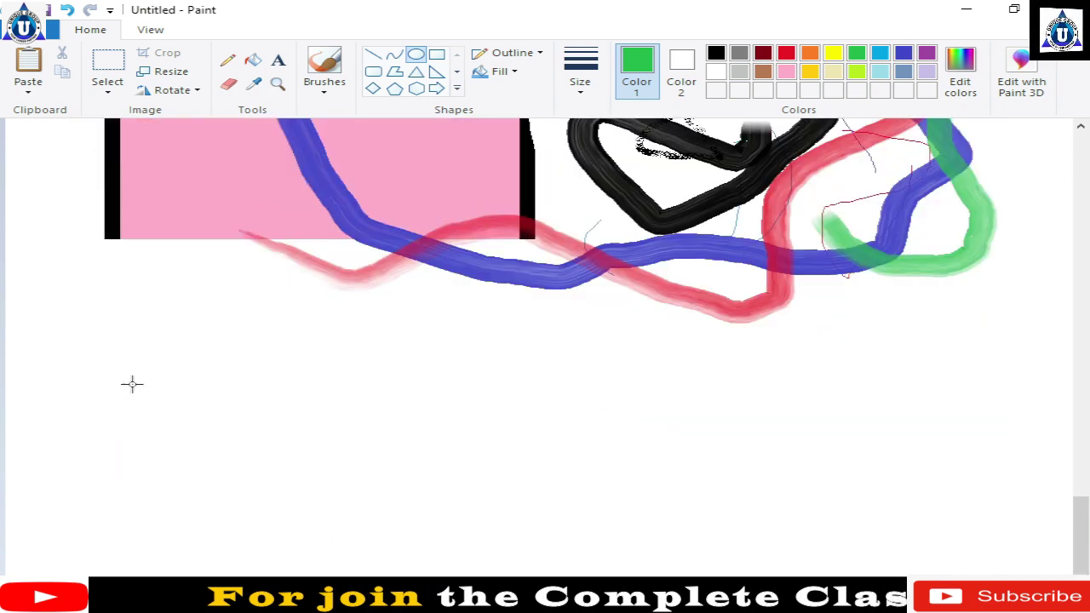
{"action": "left_click_drag", "start_coordinate": [126, 331], "coordinate": [314, 462]}
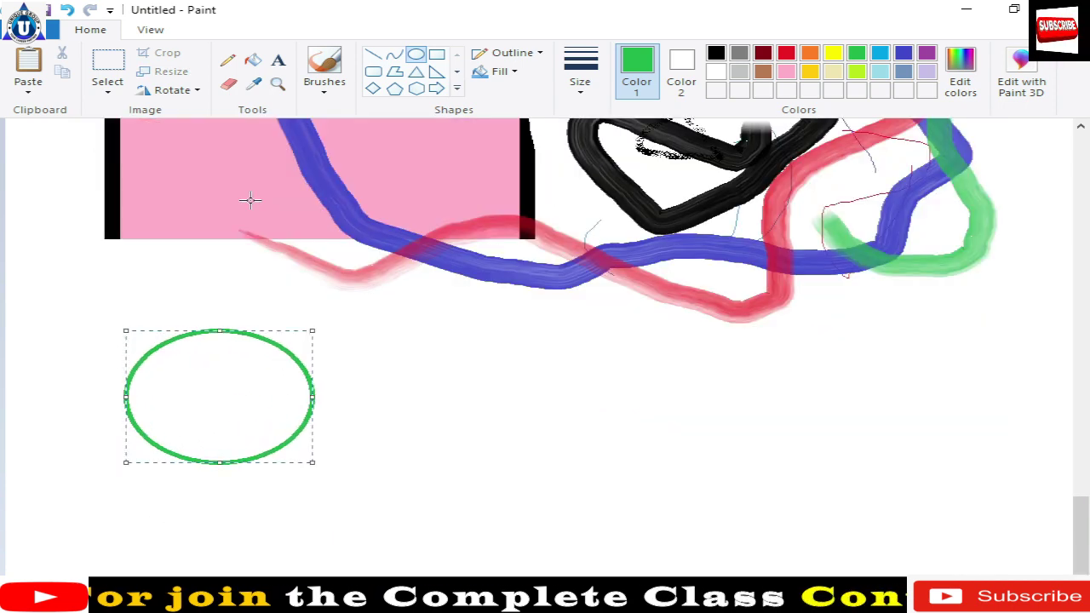
{"action": "left_click", "coordinate": [416, 71]}
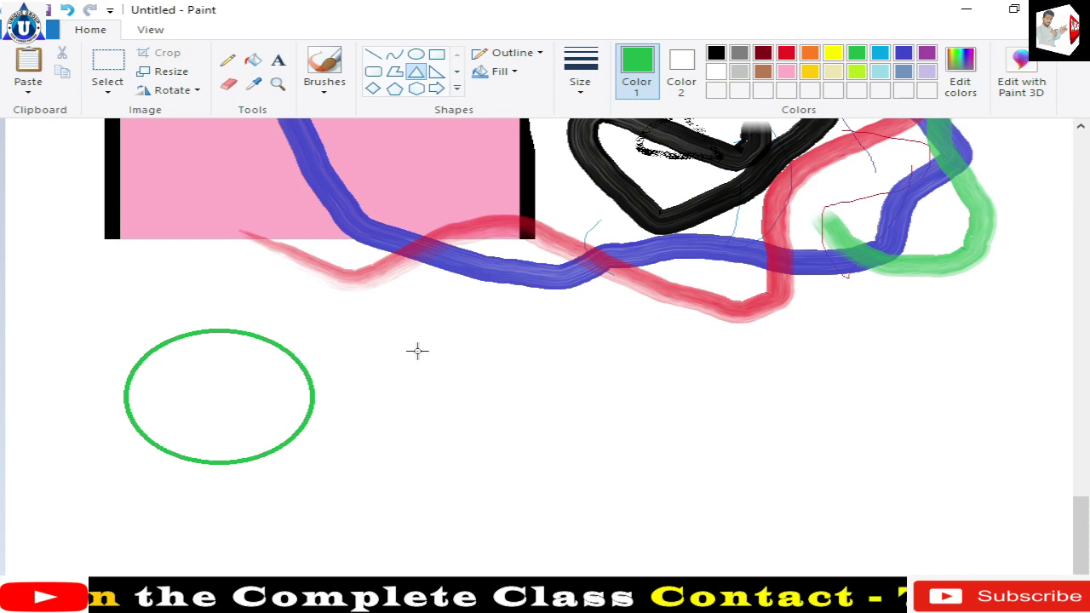
{"action": "left_click_drag", "start_coordinate": [417, 351], "coordinate": [611, 471]}
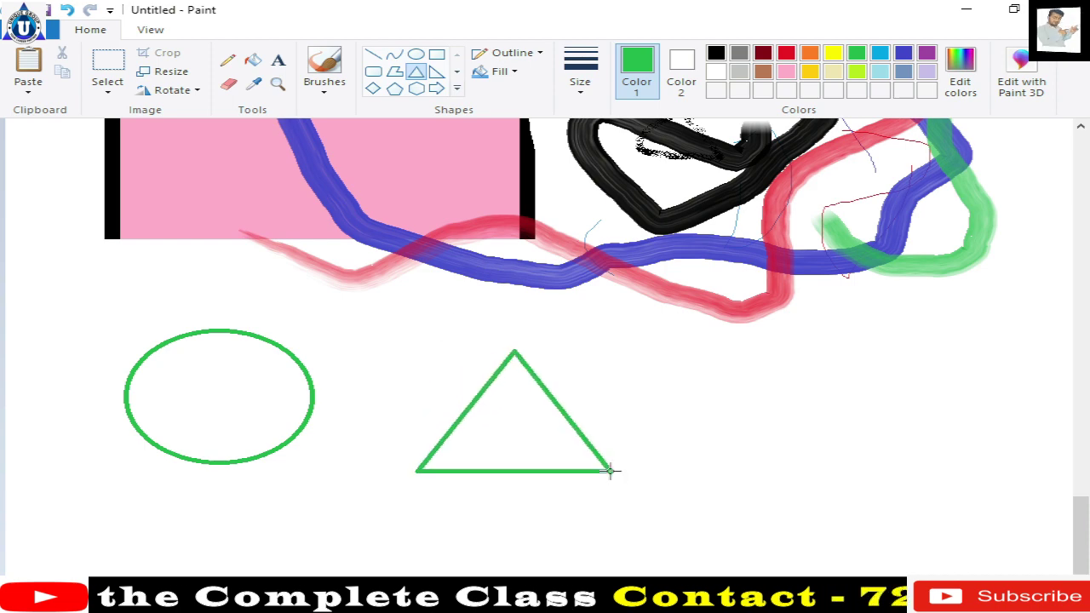
{"action": "left_click", "coordinate": [457, 72]}
{"action": "left_click", "coordinate": [416, 88]}
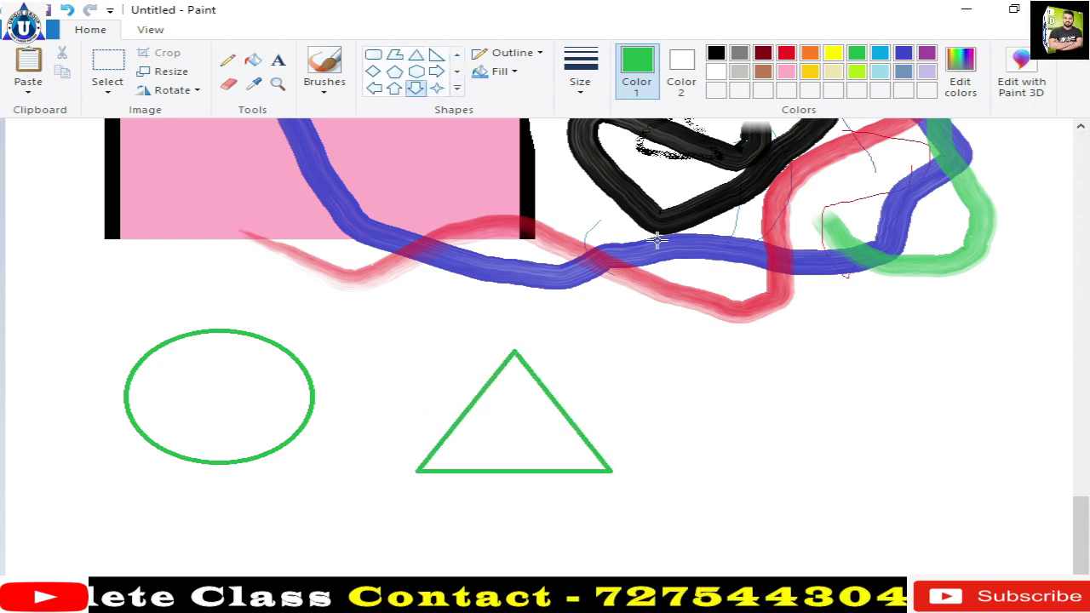
{"action": "left_click_drag", "start_coordinate": [714, 339], "coordinate": [877, 504]}
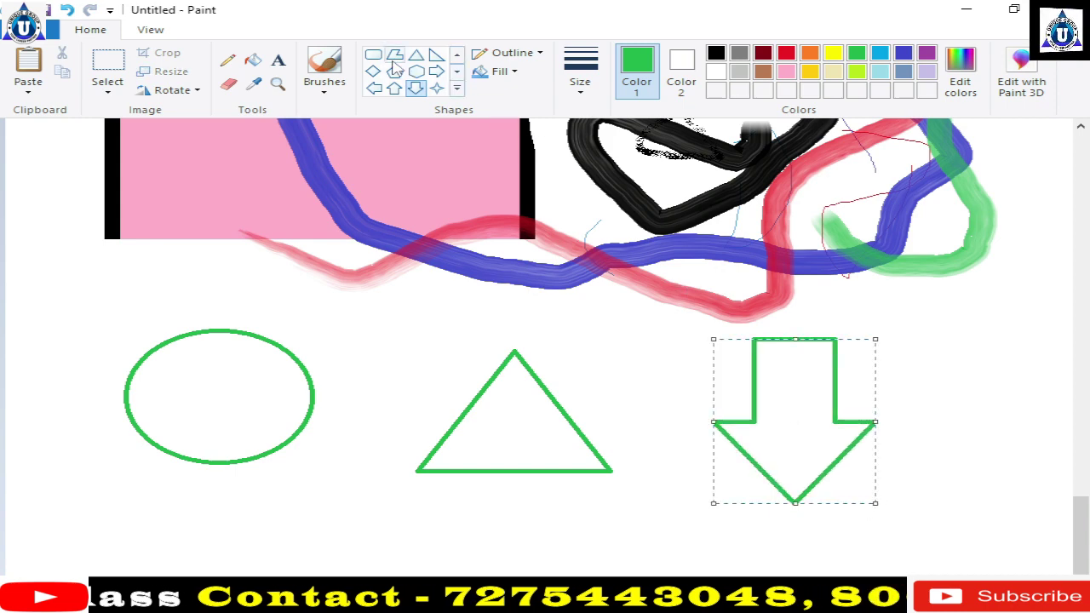
Add a small green right arrow, a rounded speech bubble and an oval speech bubble.
{"action": "left_click", "coordinate": [436, 71]}
{"action": "left_click_drag", "start_coordinate": [375, 314], "coordinate": [459, 401]}
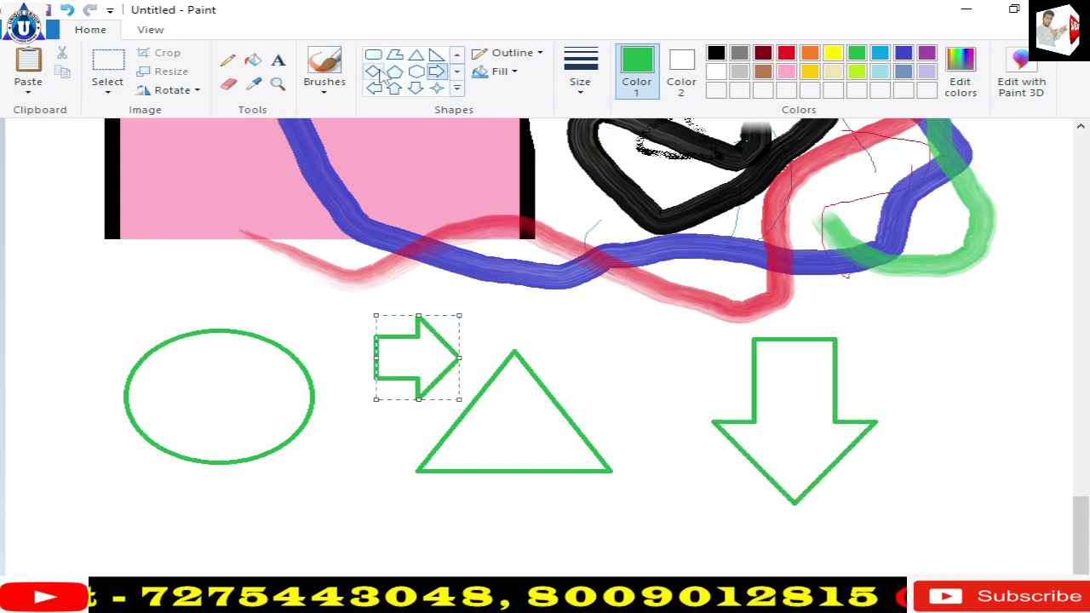
{"action": "left_click", "coordinate": [457, 71]}
{"action": "left_click", "coordinate": [416, 87]}
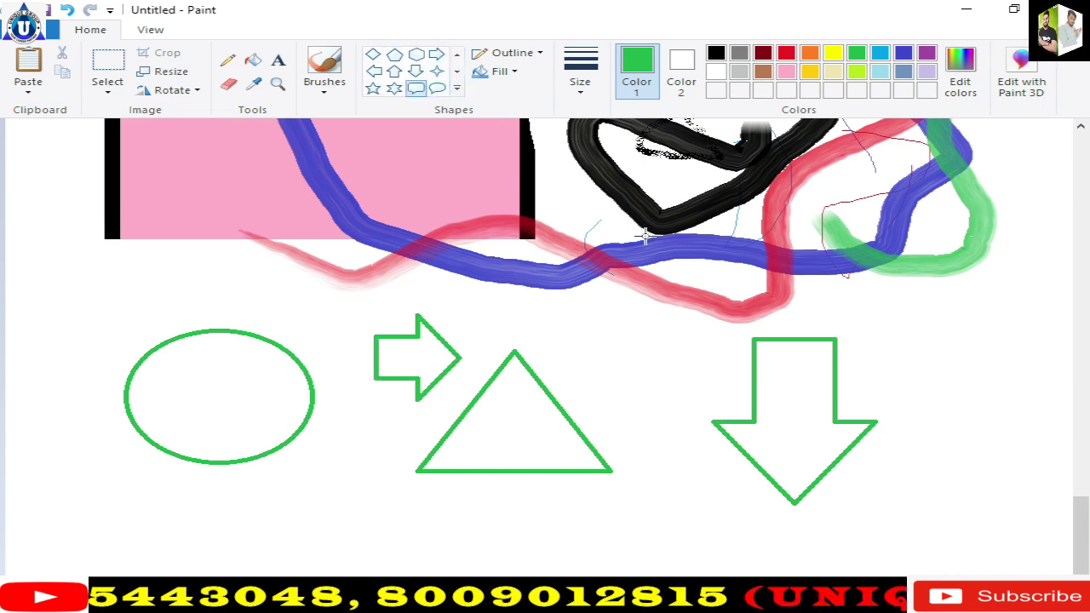
{"action": "left_click_drag", "start_coordinate": [585, 294], "coordinate": [690, 400]}
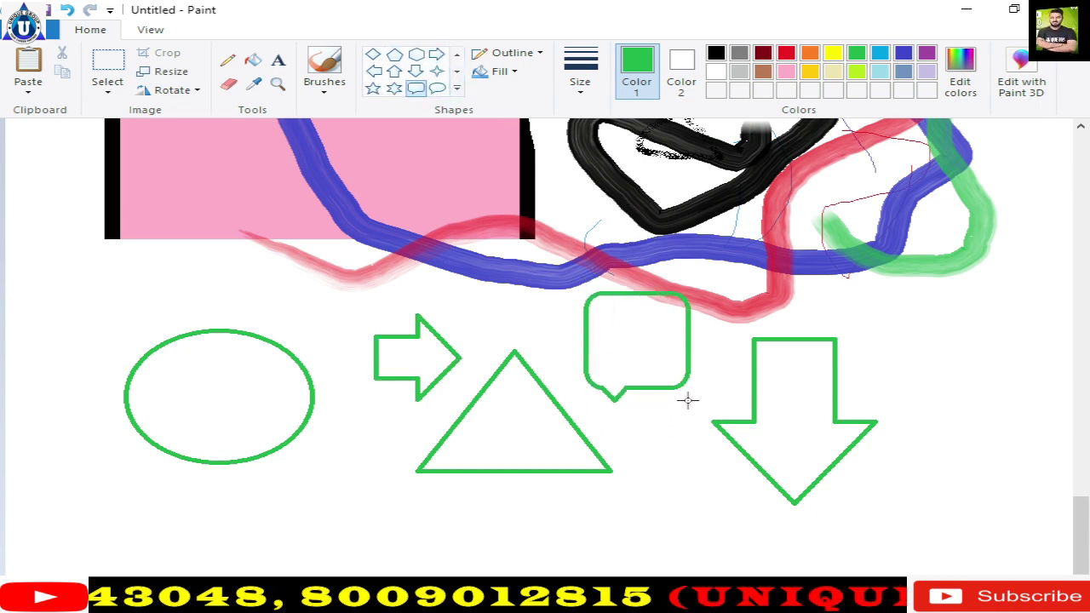
{"action": "left_click", "coordinate": [438, 87]}
{"action": "left_click_drag", "start_coordinate": [60, 229], "coordinate": [206, 322]}
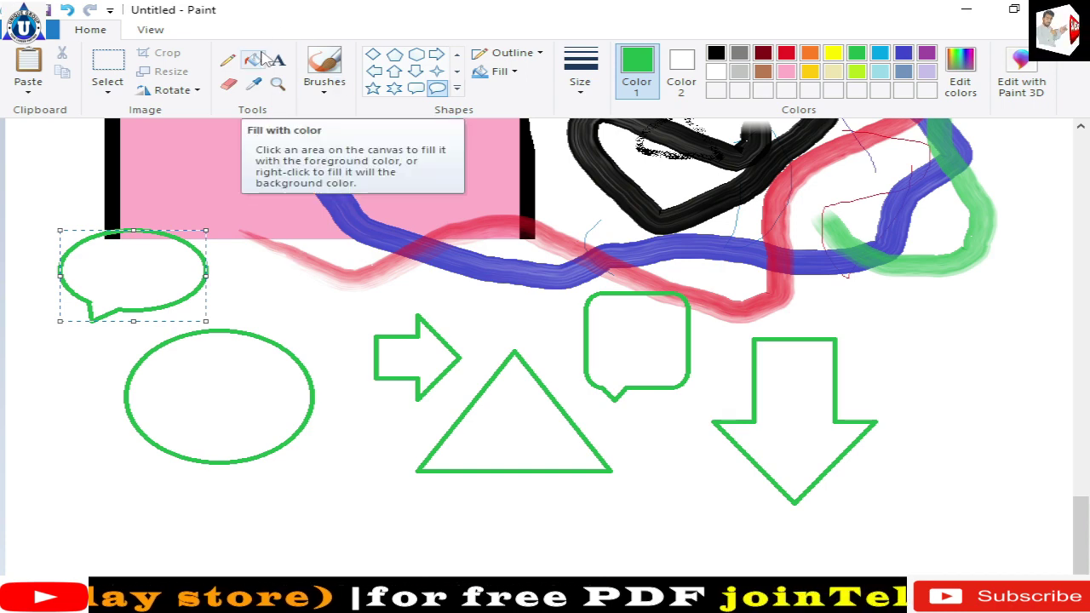
Fill the oval speech bubble and the oval with lime.
{"action": "left_click", "coordinate": [252, 59]}
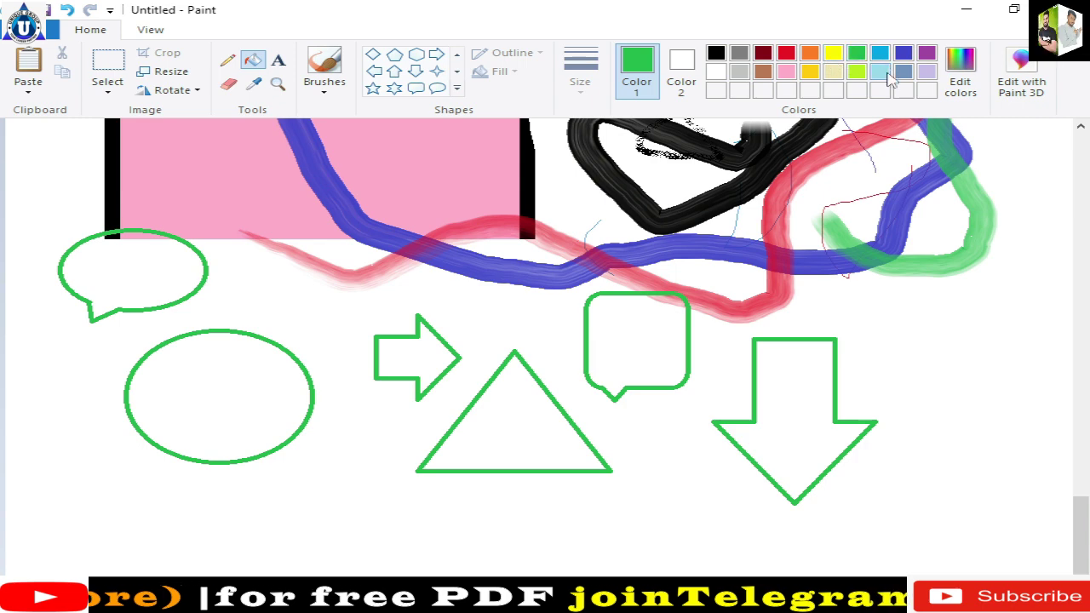
{"action": "left_click", "coordinate": [857, 72]}
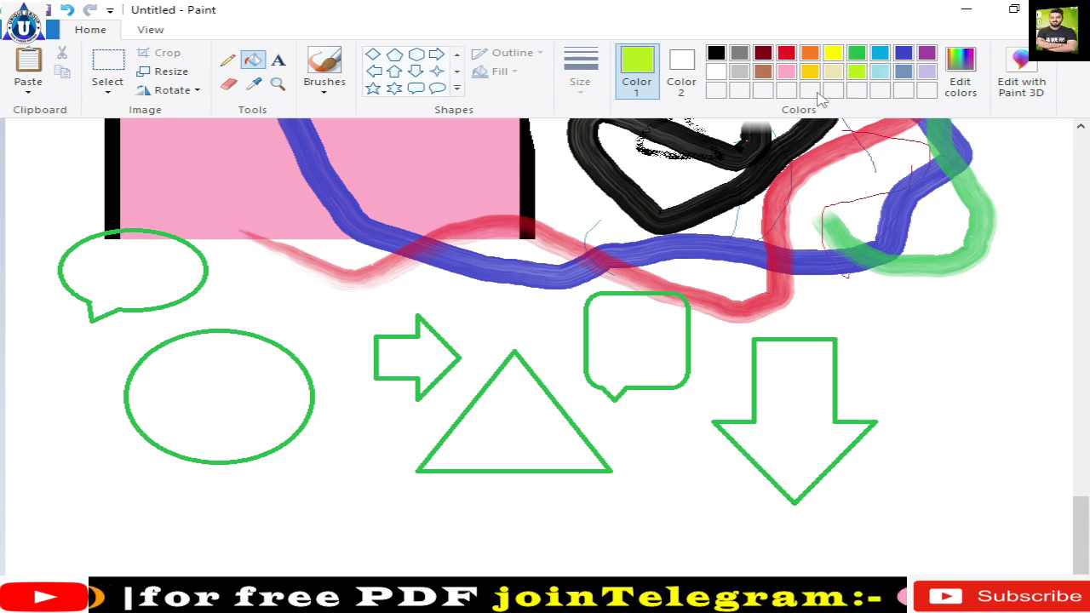
{"action": "left_click", "coordinate": [132, 266]}
{"action": "left_click", "coordinate": [212, 419]}
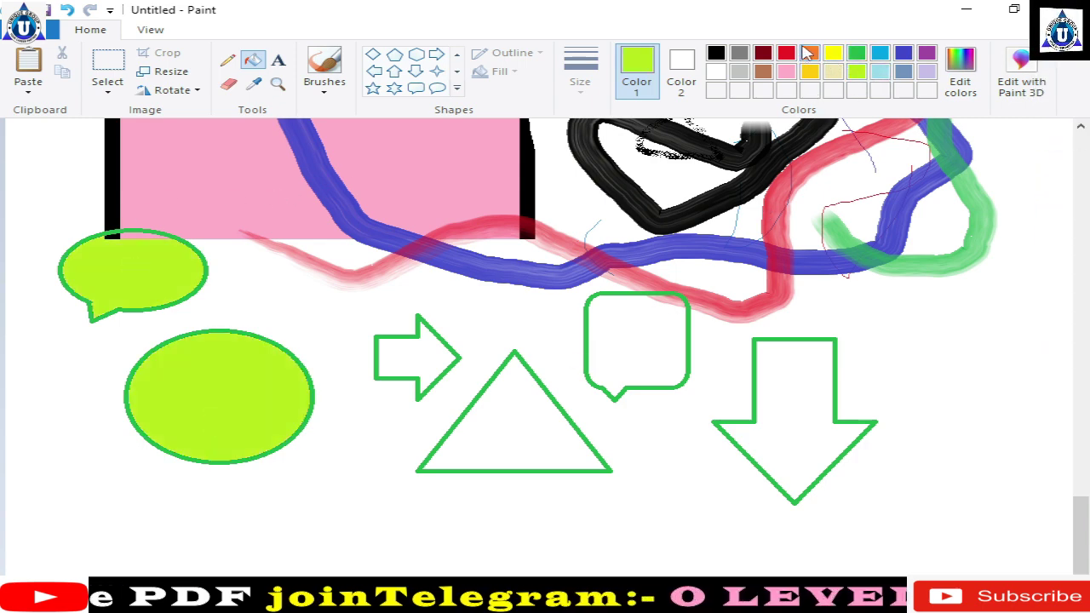
Fill the triangle and both arrows red and the rounded speech bubble purple.
{"action": "left_click", "coordinate": [788, 54]}
{"action": "left_click", "coordinate": [539, 425]}
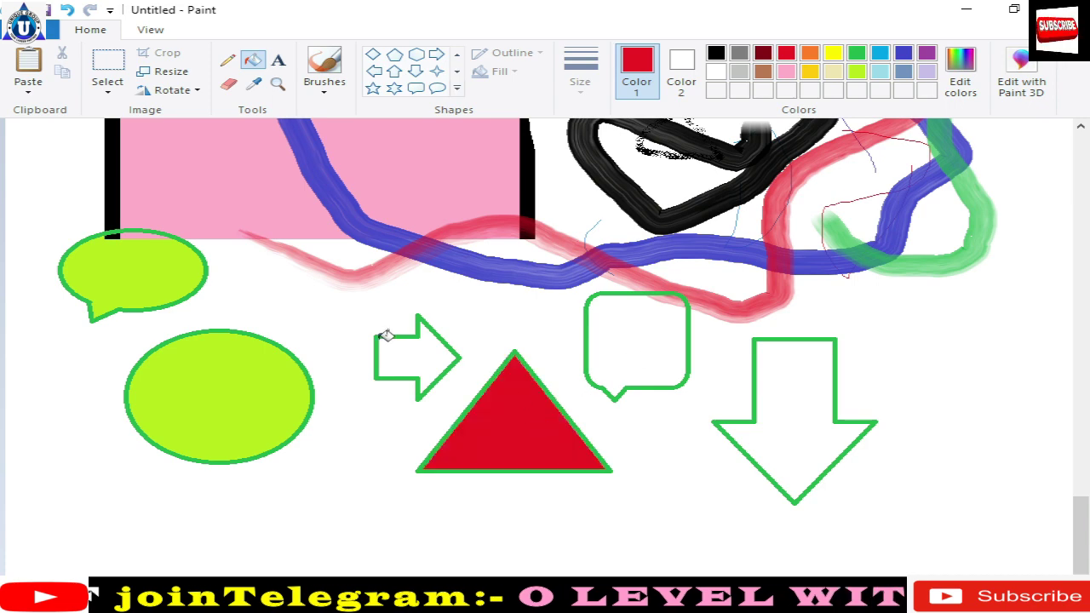
{"action": "left_click", "coordinate": [401, 354]}
{"action": "left_click", "coordinate": [927, 55]}
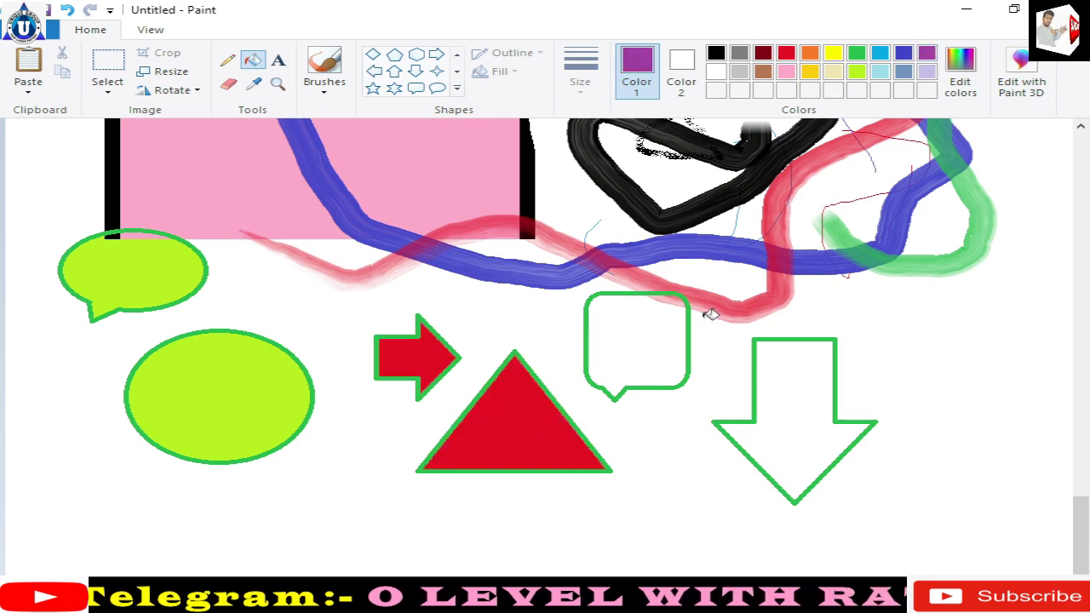
{"action": "left_click", "coordinate": [655, 350]}
{"action": "left_click", "coordinate": [789, 54]}
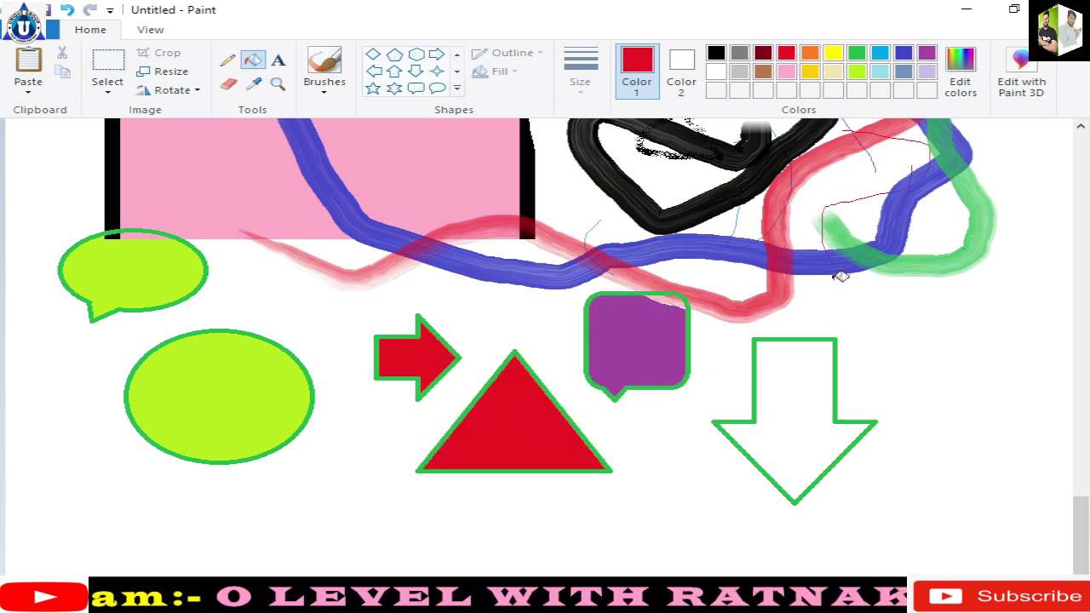
{"action": "left_click", "coordinate": [832, 423]}
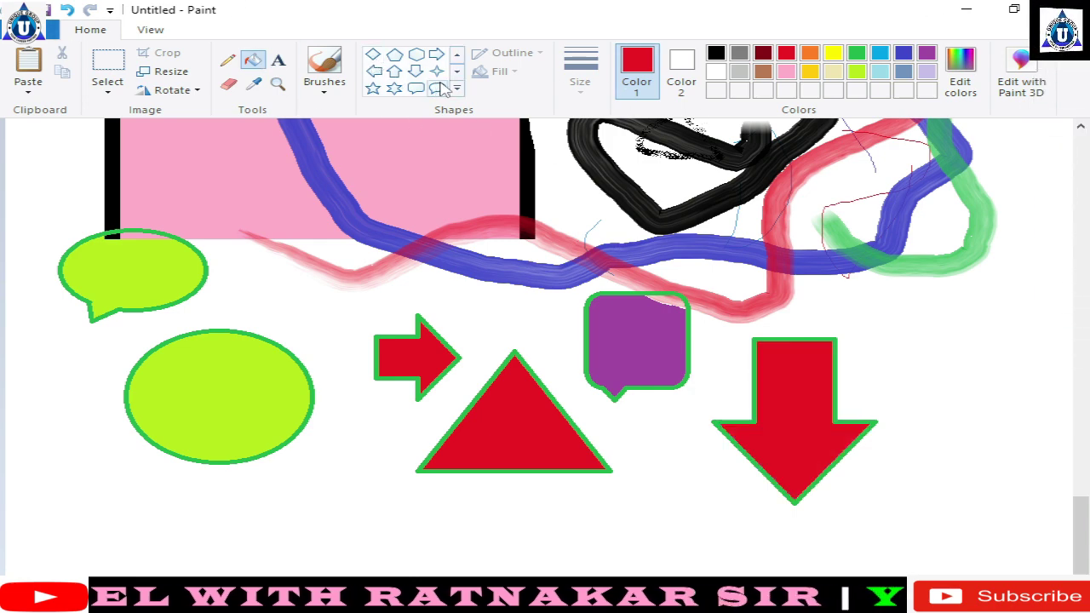
Draw a red pentagon and move it to the lower left beside the triangle.
{"action": "left_click", "coordinate": [394, 53]}
{"action": "left_click_drag", "start_coordinate": [906, 344], "coordinate": [1075, 491]}
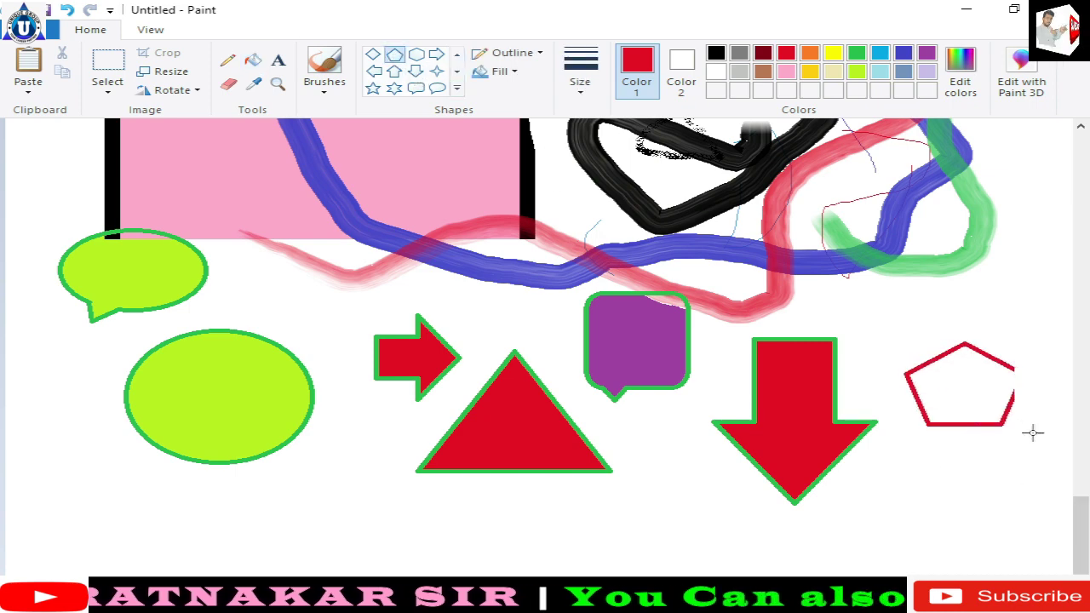
{"action": "mouse_move", "coordinate": [996, 412]}
{"action": "left_mouse_down"}
{"action": "mouse_move", "coordinate": [665, 494]}
{"action": "mouse_move", "coordinate": [346, 487]}
{"action": "left_mouse_up"}
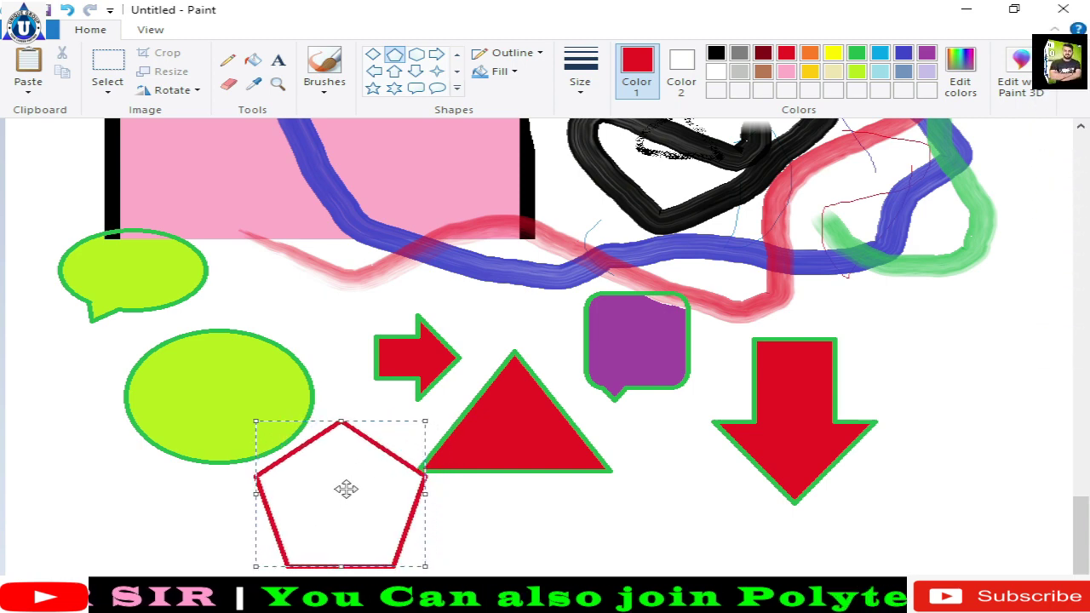
{"action": "left_click", "coordinate": [513, 53]}
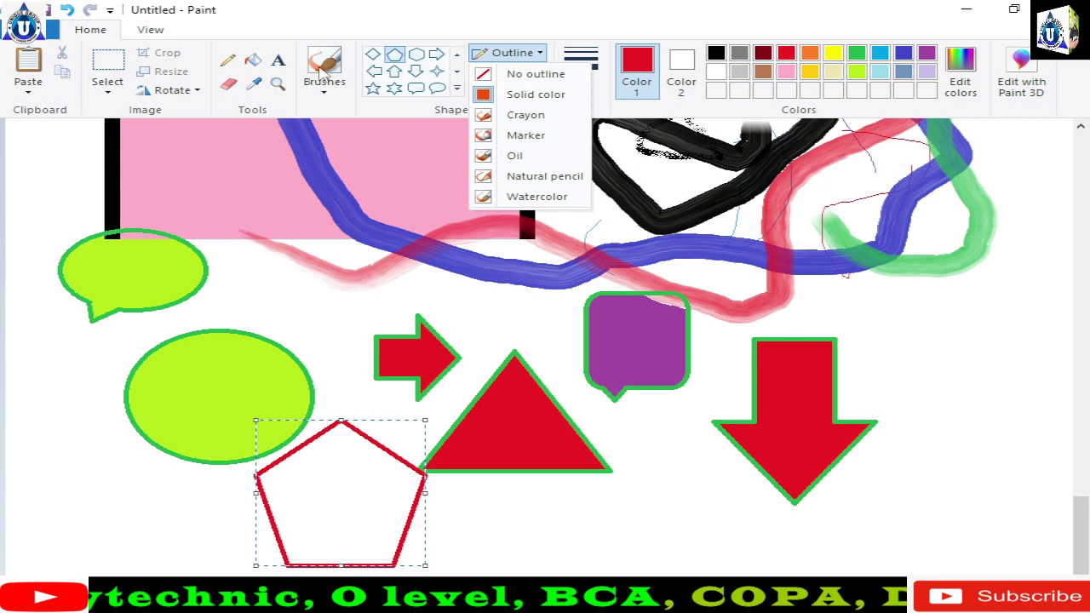
Fill the pentagon light blue, undoing an accidental light blue background fill.
{"action": "left_click", "coordinate": [253, 60]}
{"action": "left_click", "coordinate": [880, 53]}
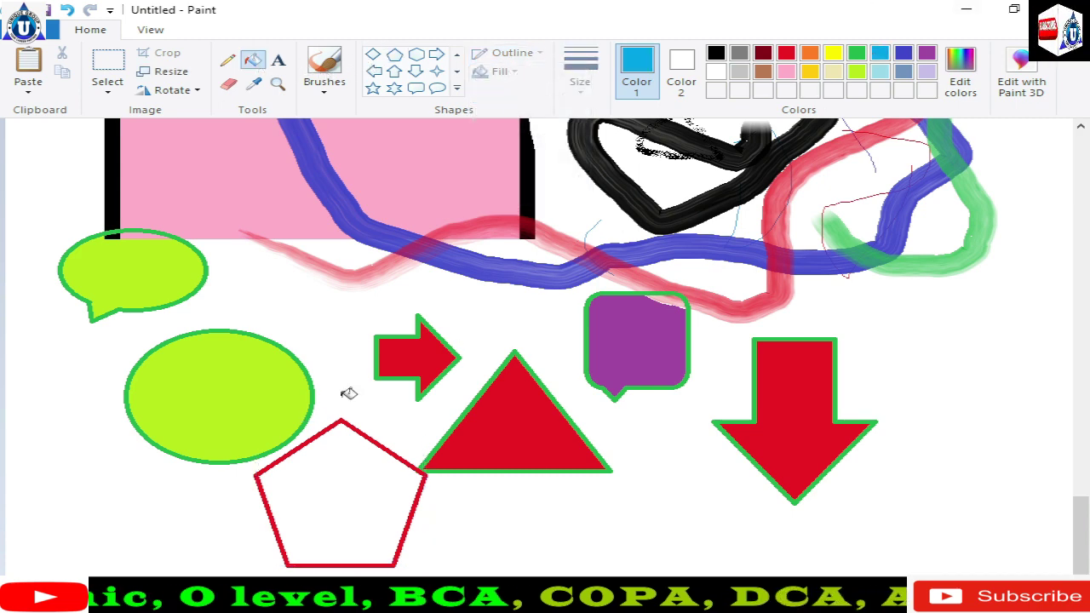
{"action": "left_click", "coordinate": [292, 484]}
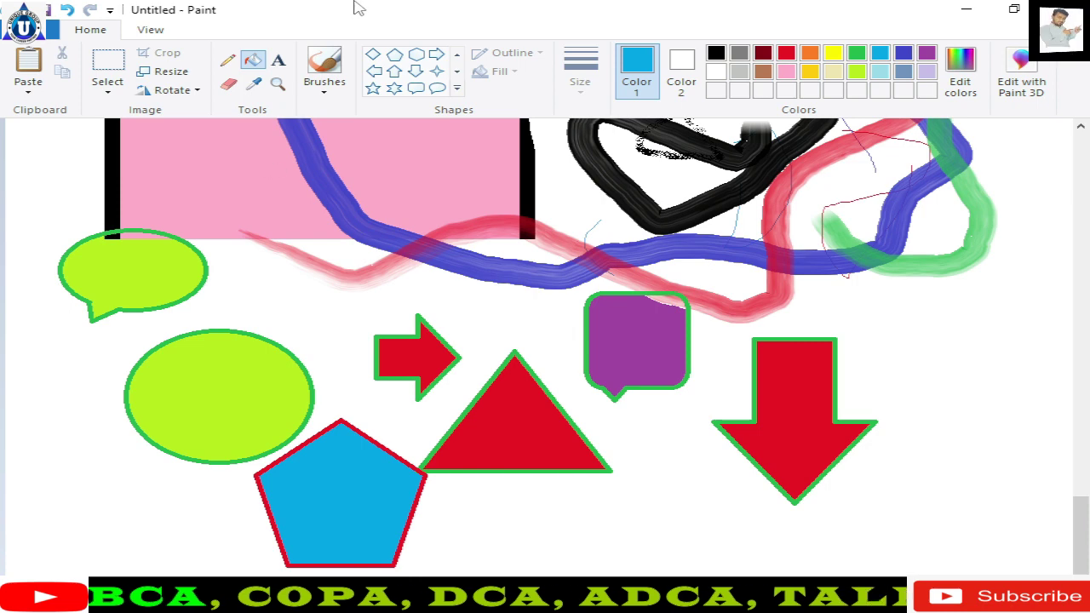
{"action": "left_click", "coordinate": [446, 387]}
{"action": "key", "text": "ctrl+z"}
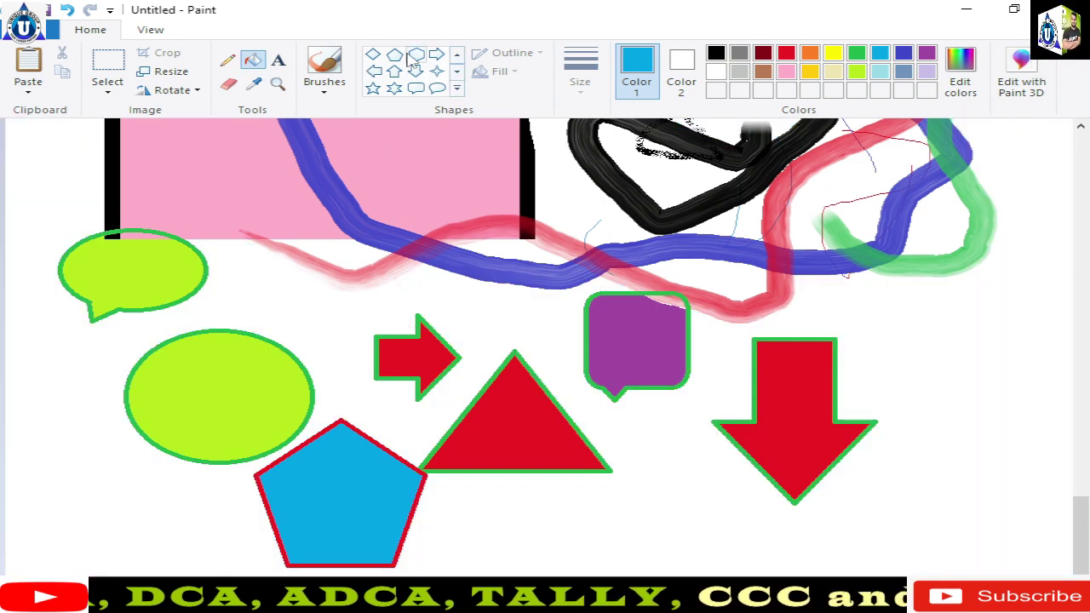
Draw a blue hexagon with no outline to the right of the down arrow.
{"action": "left_click", "coordinate": [416, 54]}
{"action": "left_click_drag", "start_coordinate": [890, 338], "coordinate": [1022, 462]}
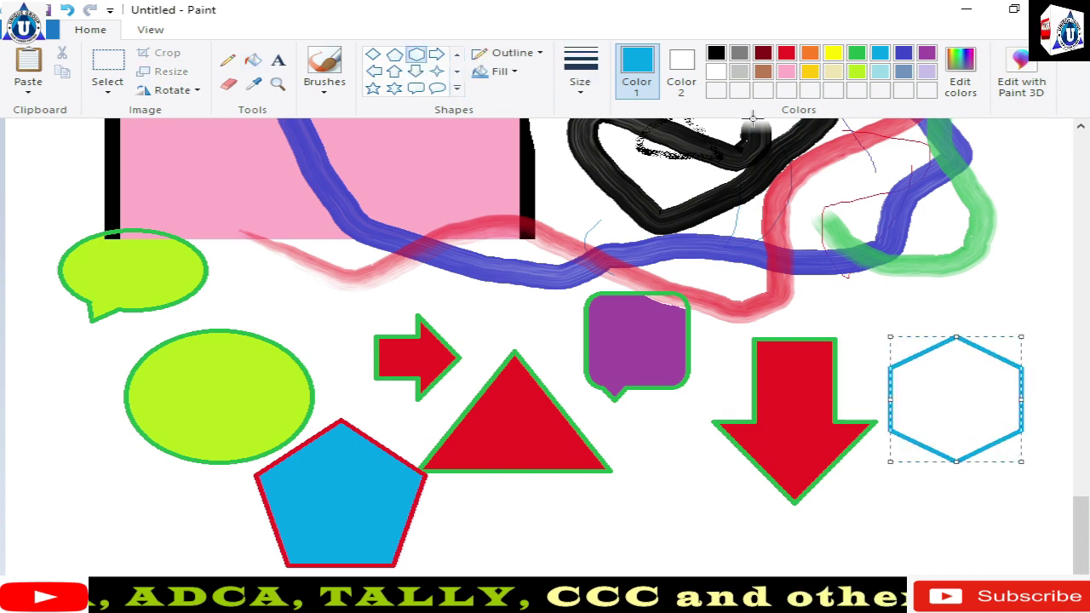
{"action": "left_click", "coordinate": [512, 53]}
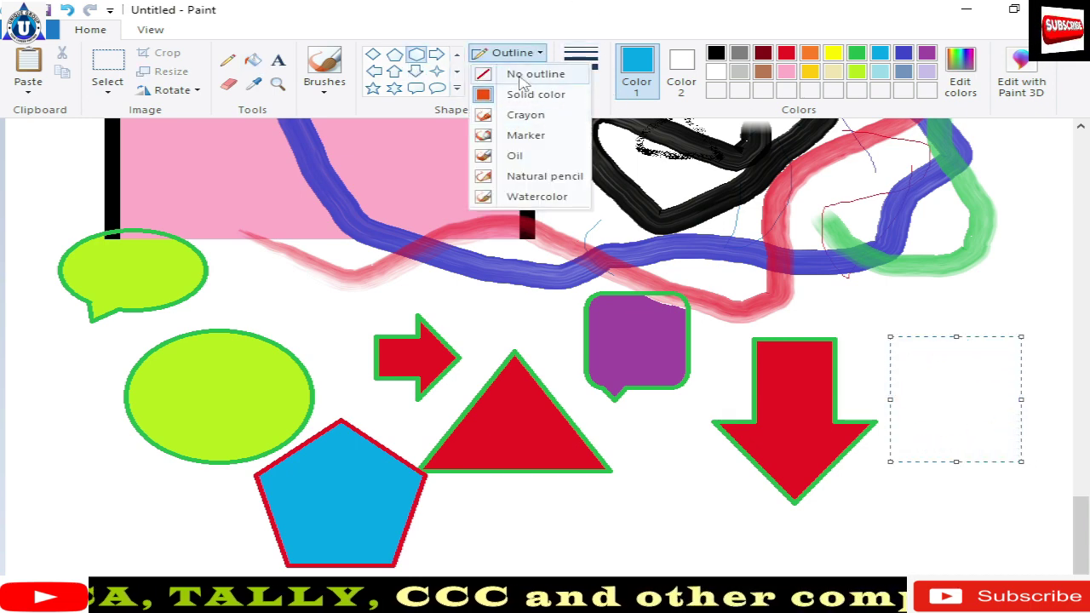
{"action": "left_click", "coordinate": [522, 75]}
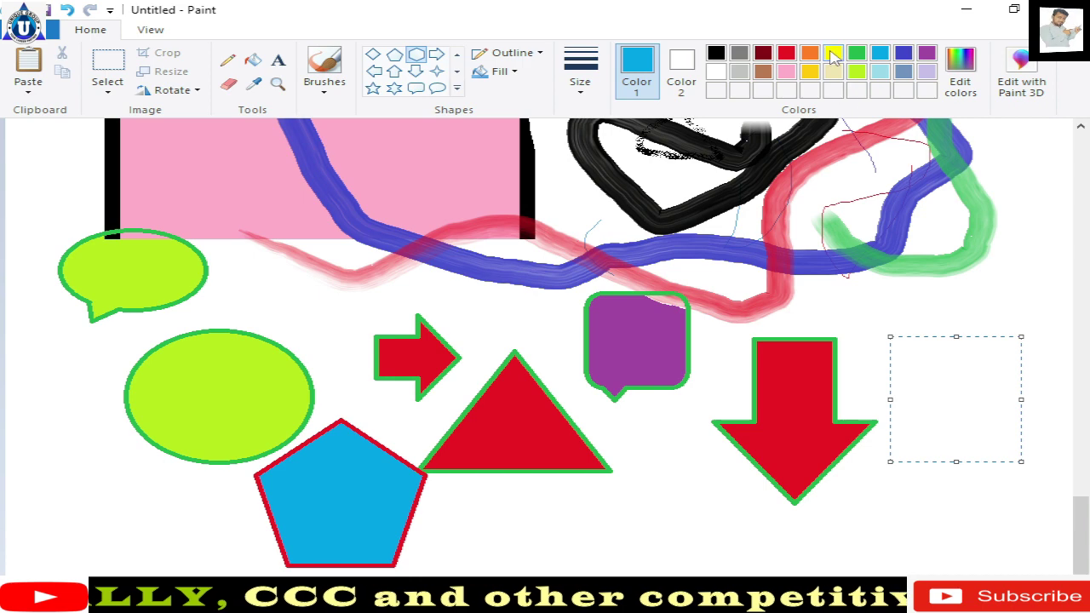
Fill the canvas background yellow, then turn it back to white.
{"action": "left_click", "coordinate": [834, 54]}
{"action": "left_click", "coordinate": [255, 62]}
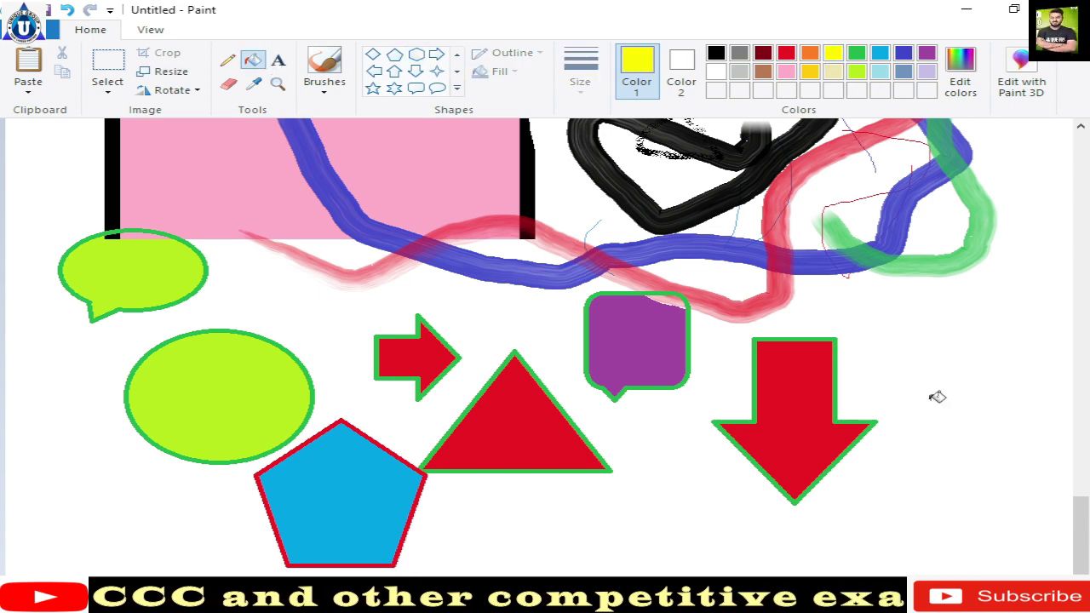
{"action": "left_click", "coordinate": [937, 390]}
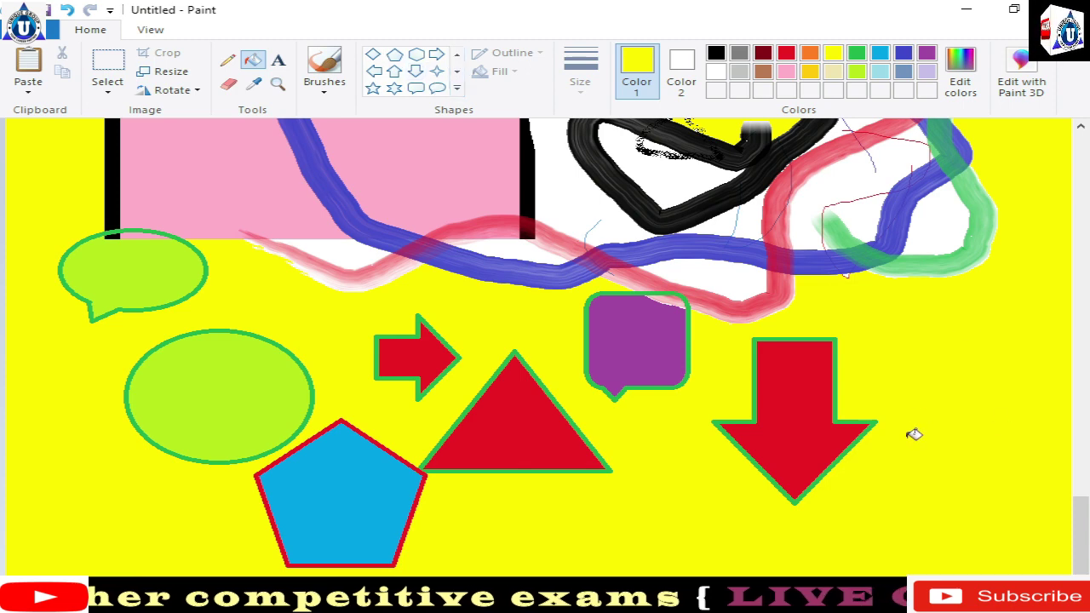
{"action": "right_click", "coordinate": [1006, 361]}
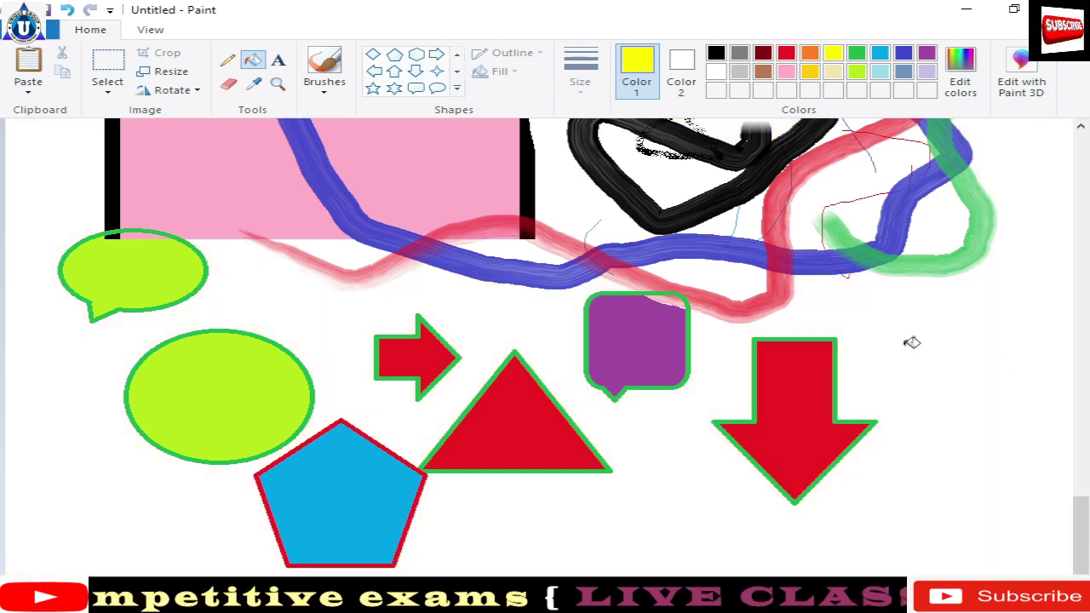
{"action": "left_click", "coordinate": [394, 54]}
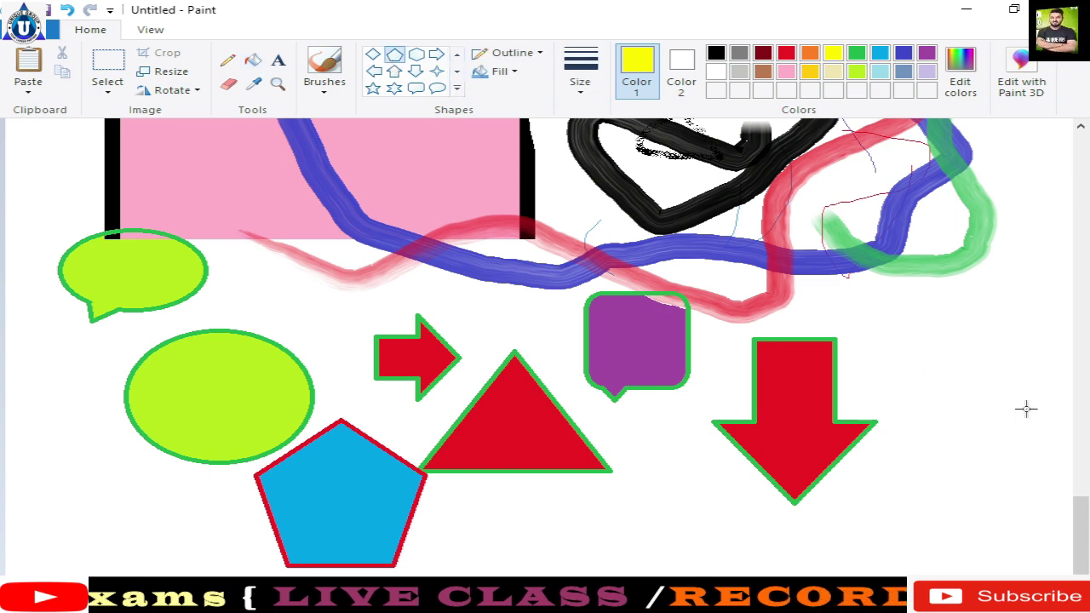
Draw a large pentagon on the right with a solid yellow outline, then enlarge it.
{"action": "left_click_drag", "start_coordinate": [1012, 408], "coordinate": [931, 327]}
{"action": "left_click", "coordinate": [511, 53]}
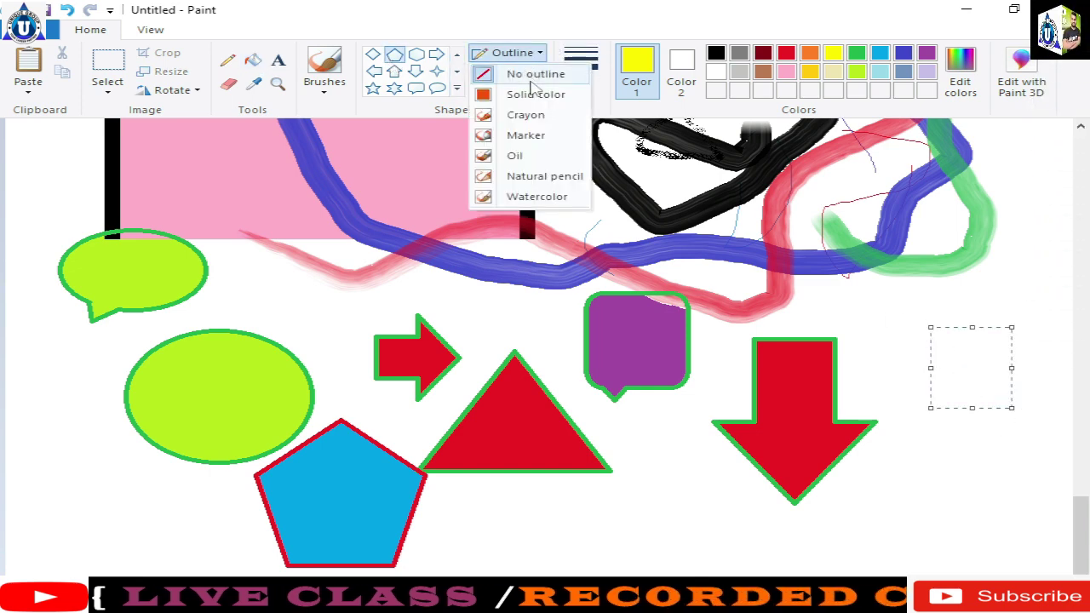
{"action": "left_click", "coordinate": [536, 94]}
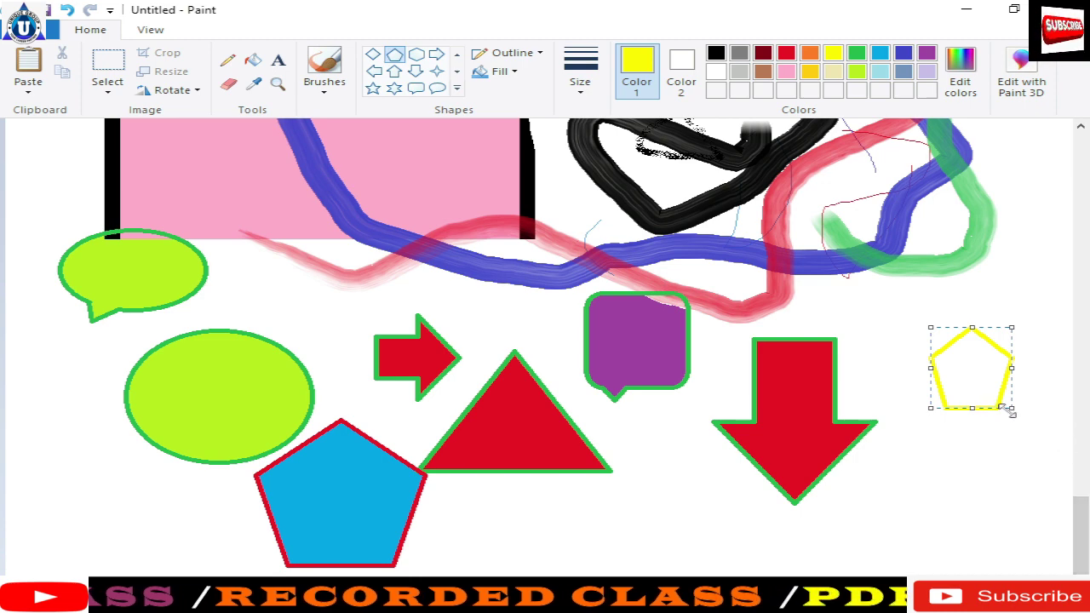
{"action": "left_click_drag", "start_coordinate": [1010, 412], "coordinate": [1042, 445]}
Set the pentagon outline to the thinnest 1px width and draw a small pentagon beside the upper speech bubble.
{"action": "left_click", "coordinate": [509, 71]}
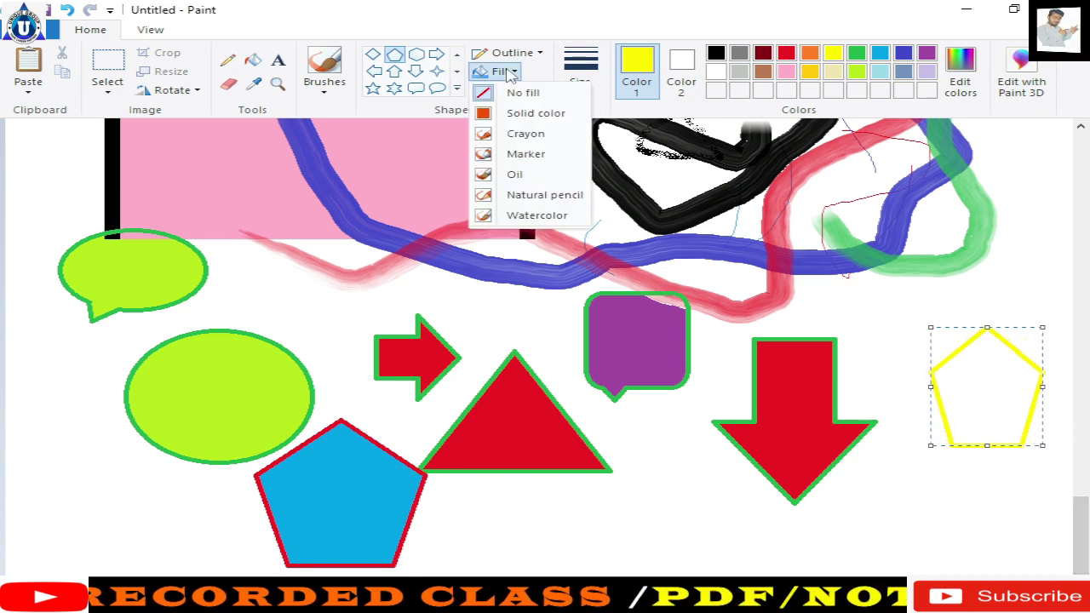
{"action": "left_click", "coordinate": [527, 55]}
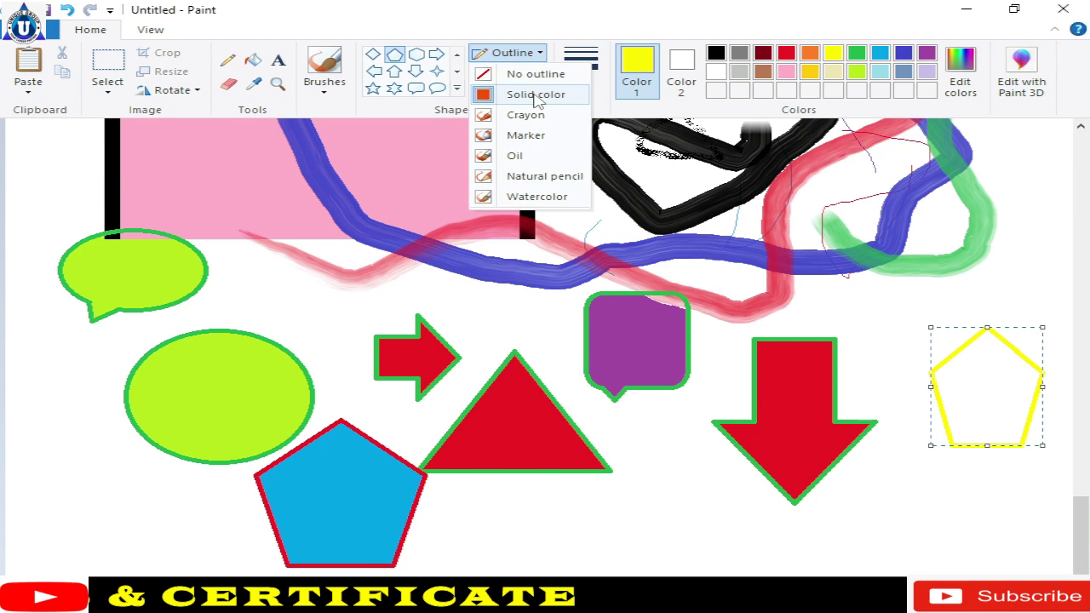
{"action": "left_click", "coordinate": [536, 96]}
{"action": "left_click", "coordinate": [580, 95]}
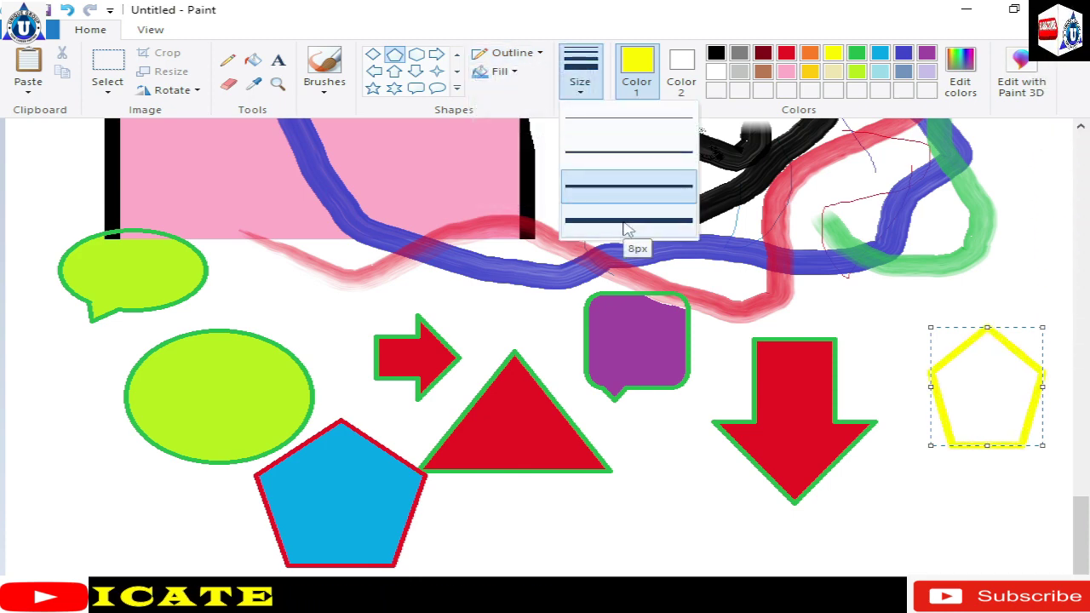
{"action": "left_click", "coordinate": [623, 132]}
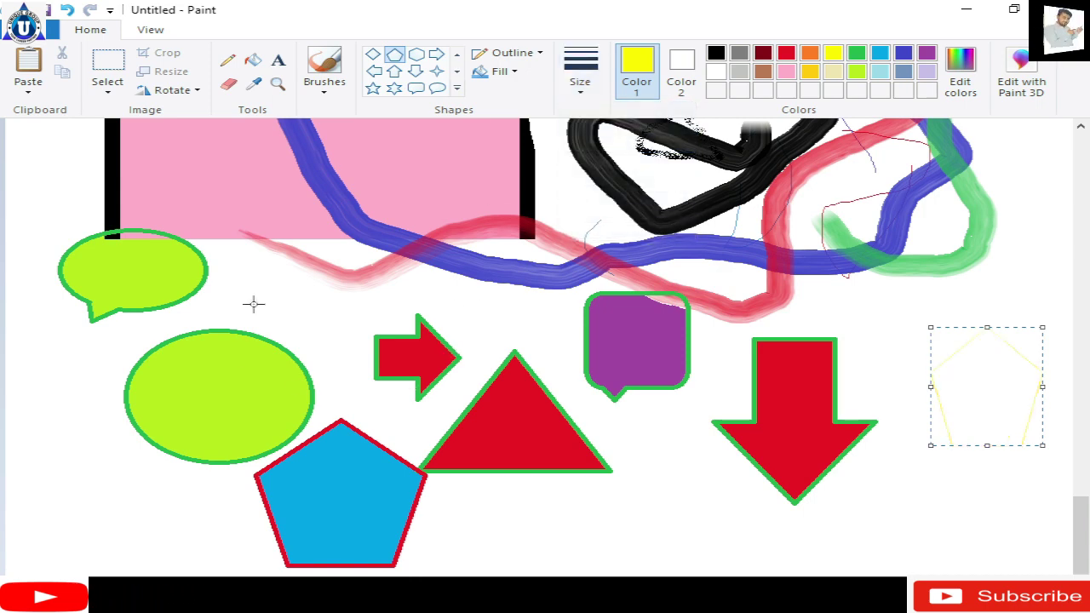
{"action": "left_click_drag", "start_coordinate": [261, 279], "coordinate": [316, 321]}
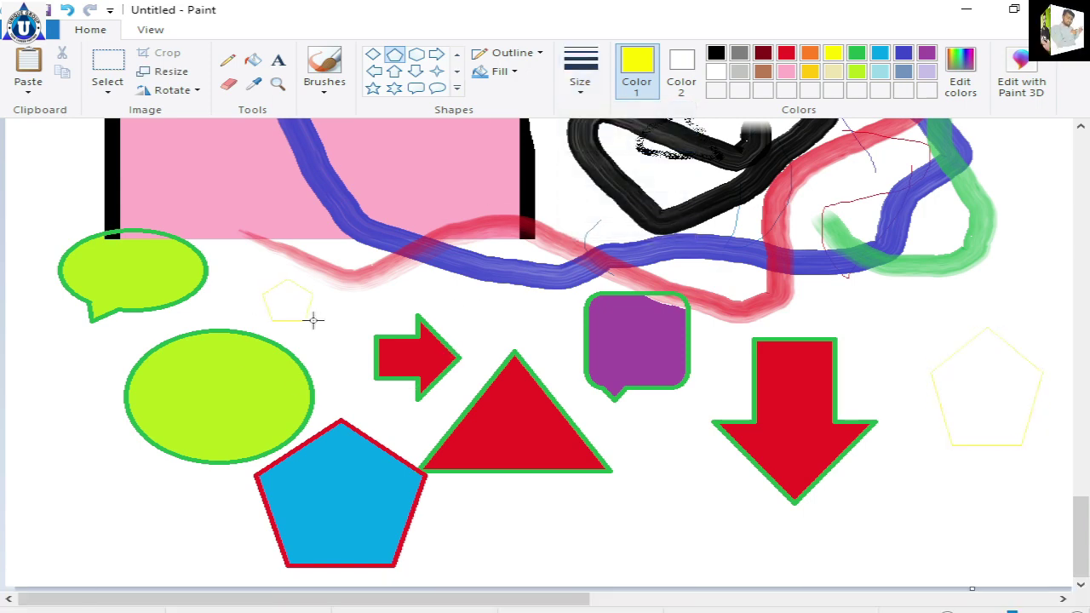
Pencil two thin yellow lines at lower left, then a thicker yellow curve down the left side.
{"action": "left_click", "coordinate": [227, 60]}
{"action": "mouse_move", "coordinate": [41, 413]}
{"action": "left_mouse_down"}
{"action": "mouse_move", "coordinate": [73, 446]}
{"action": "mouse_move", "coordinate": [128, 571]}
{"action": "left_mouse_up"}
{"action": "left_click_drag", "start_coordinate": [163, 487], "coordinate": [158, 569]}
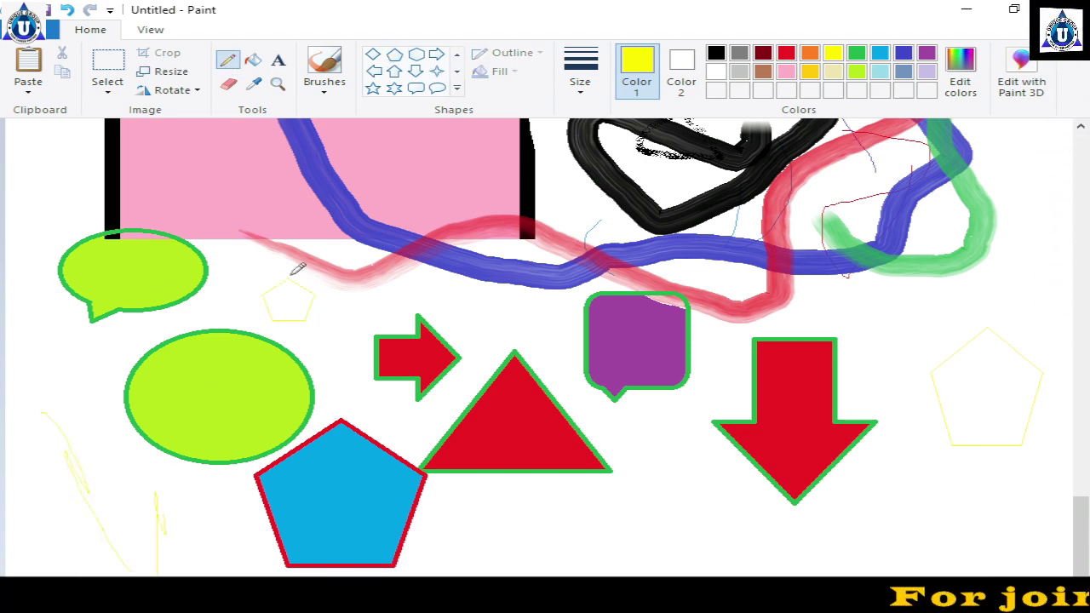
{"action": "left_click", "coordinate": [583, 89]}
{"action": "left_click", "coordinate": [623, 214]}
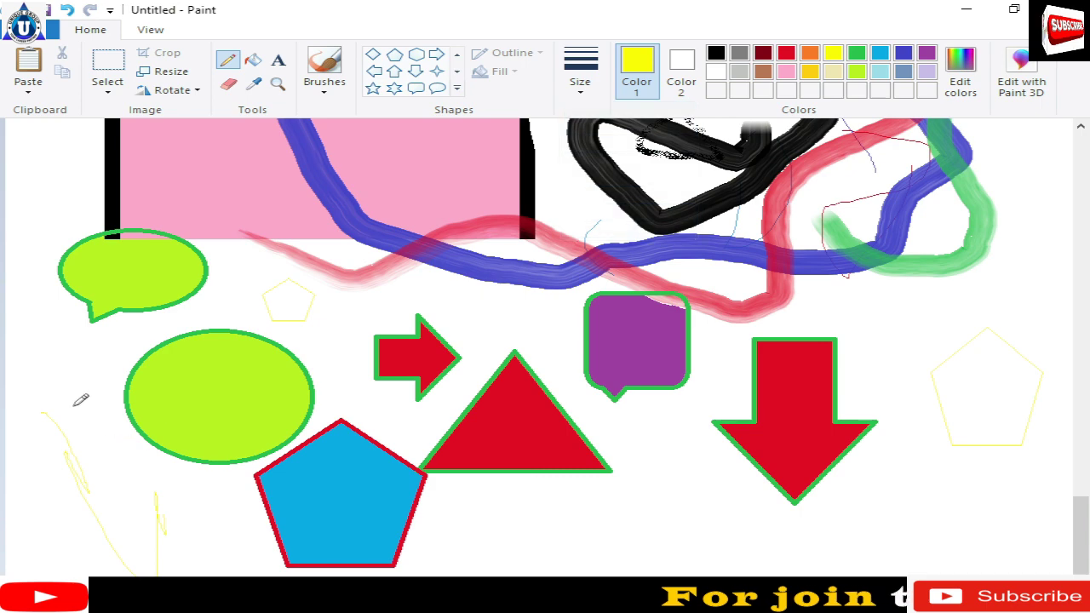
{"action": "mouse_move", "coordinate": [74, 406]}
{"action": "left_mouse_down"}
{"action": "mouse_move", "coordinate": [146, 494]}
{"action": "mouse_move", "coordinate": [228, 548]}
{"action": "left_mouse_up"}
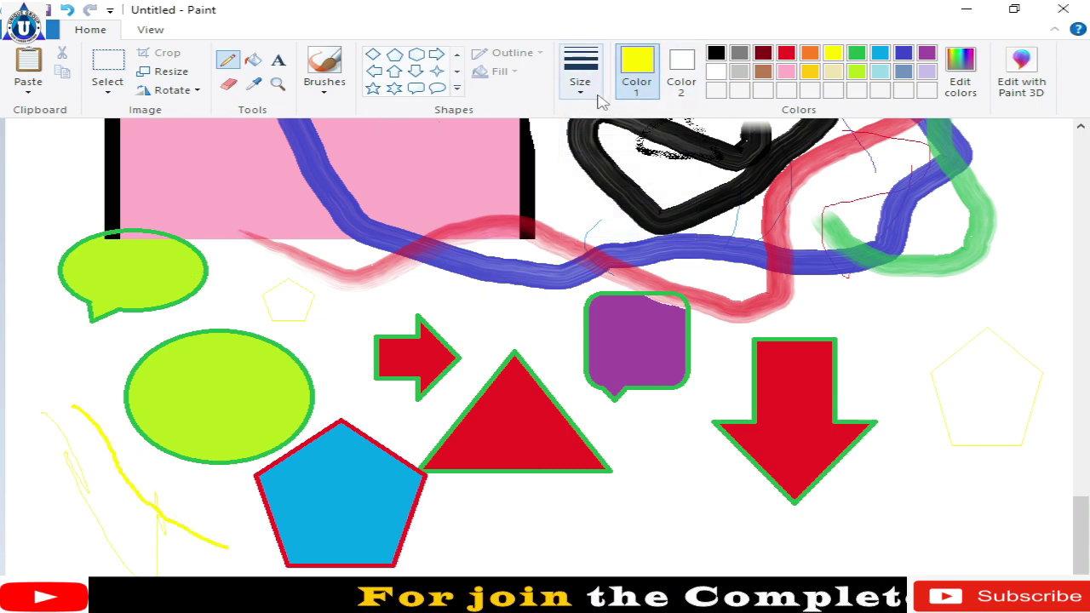
Add more thin yellow pencil strokes down the left edge toward the green ellipse.
{"action": "left_click", "coordinate": [583, 86]}
{"action": "left_click", "coordinate": [640, 192]}
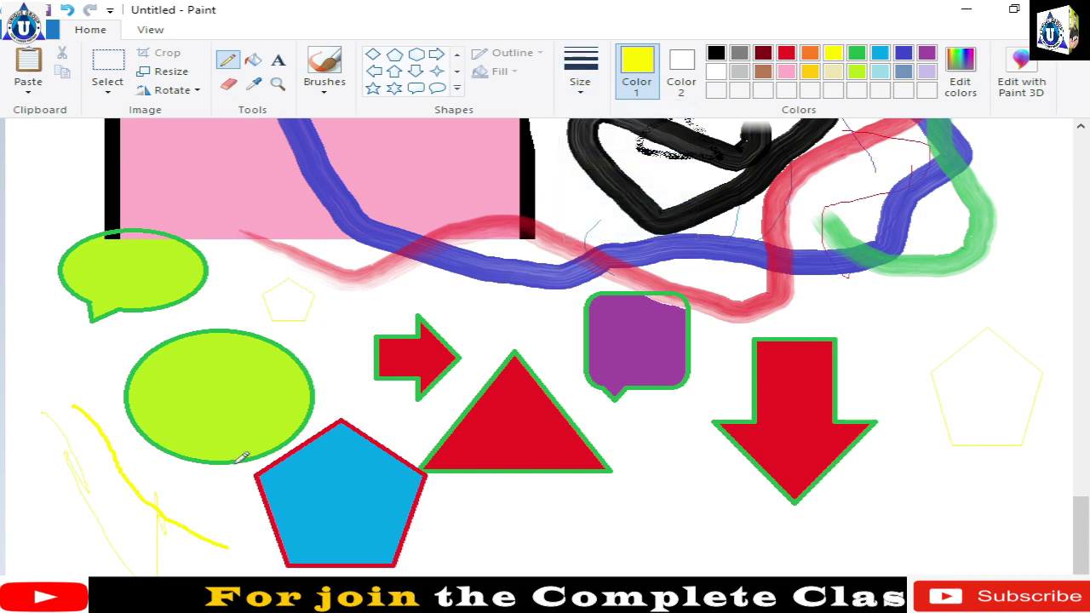
{"action": "left_click_drag", "start_coordinate": [89, 390], "coordinate": [136, 449]}
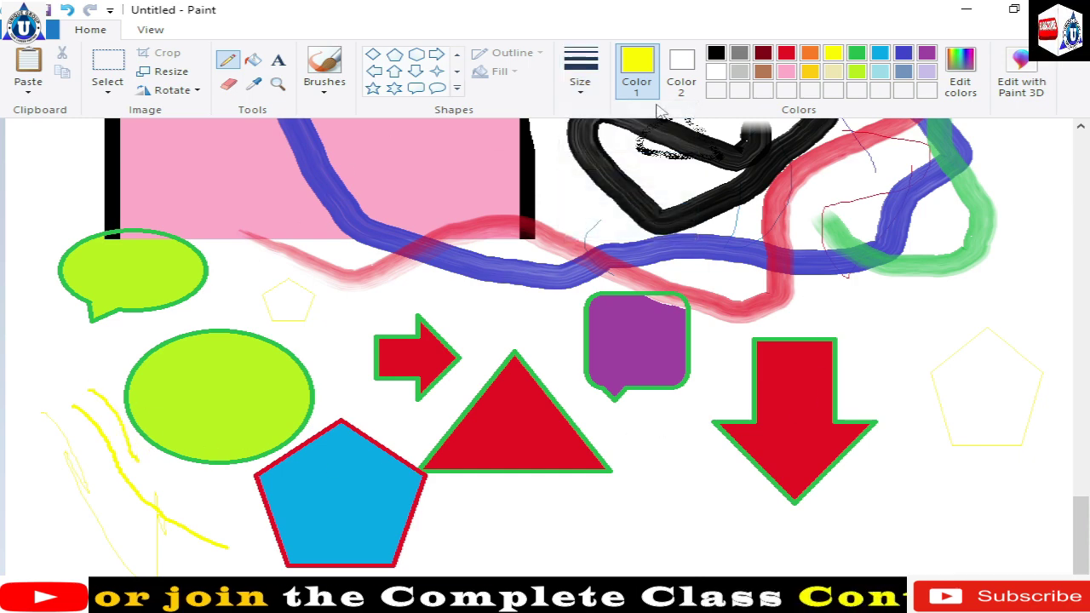
{"action": "left_click", "coordinate": [580, 75]}
{"action": "left_click", "coordinate": [593, 156]}
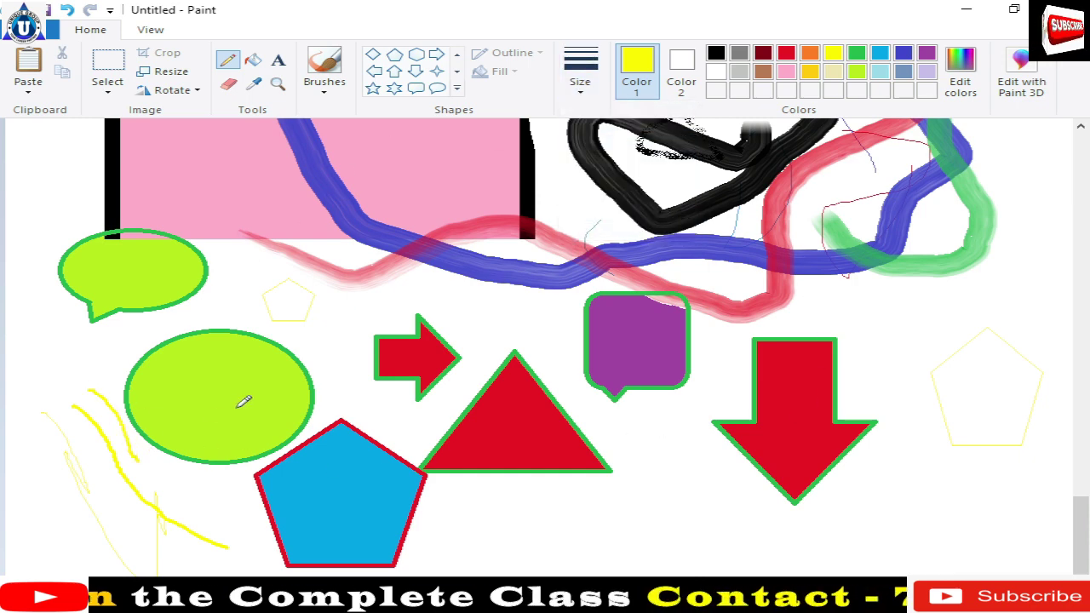
{"action": "left_click_drag", "start_coordinate": [44, 393], "coordinate": [86, 503]}
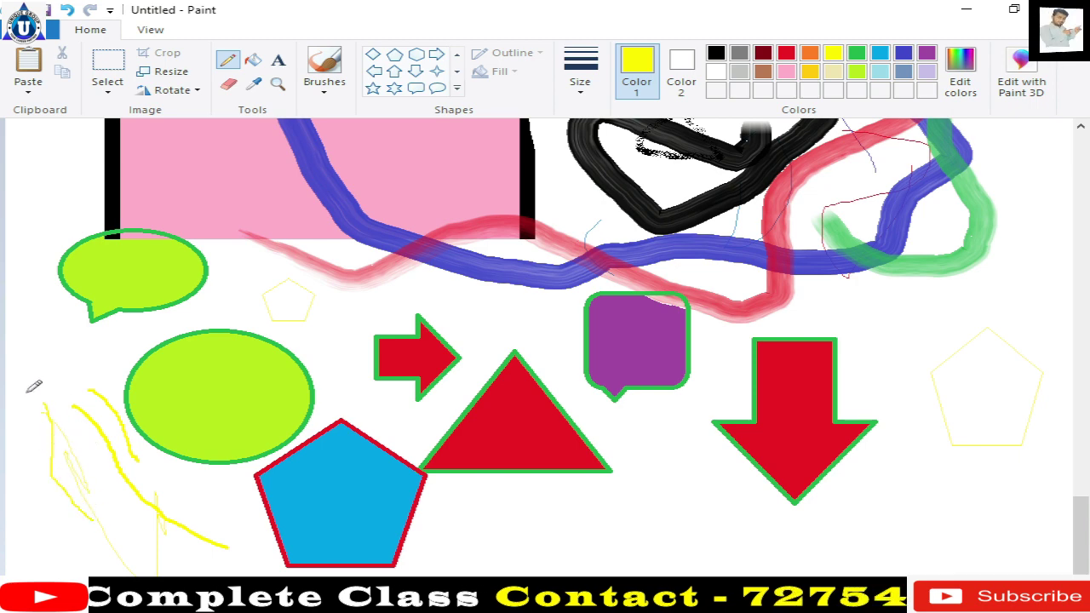
{"action": "left_click_drag", "start_coordinate": [30, 351], "coordinate": [192, 464]}
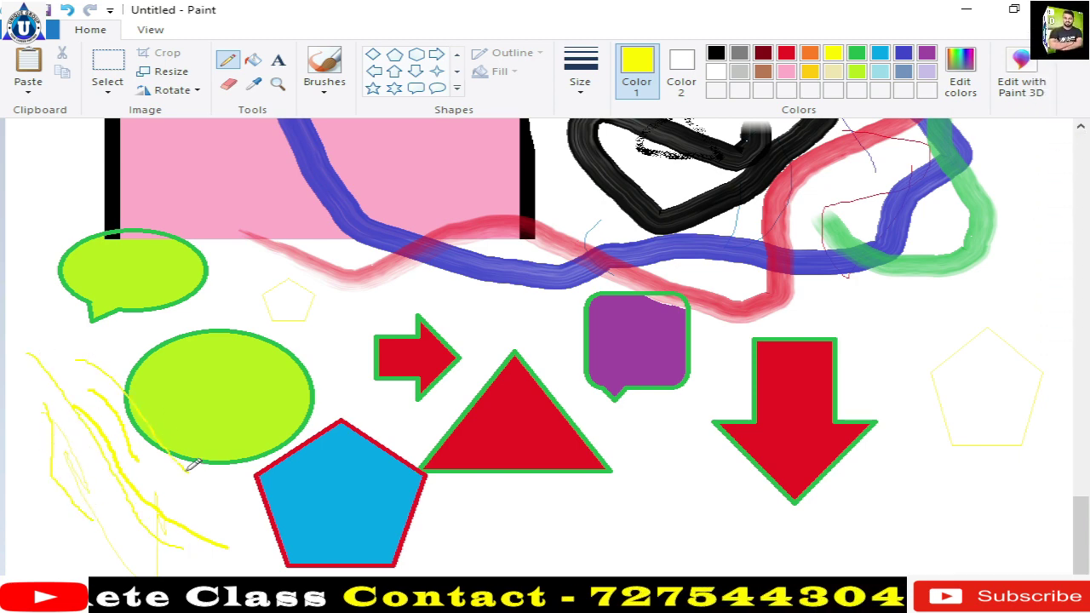
Try several palette colours and the colour editor, settling on green as the drawing colour.
{"action": "left_click", "coordinate": [810, 71]}
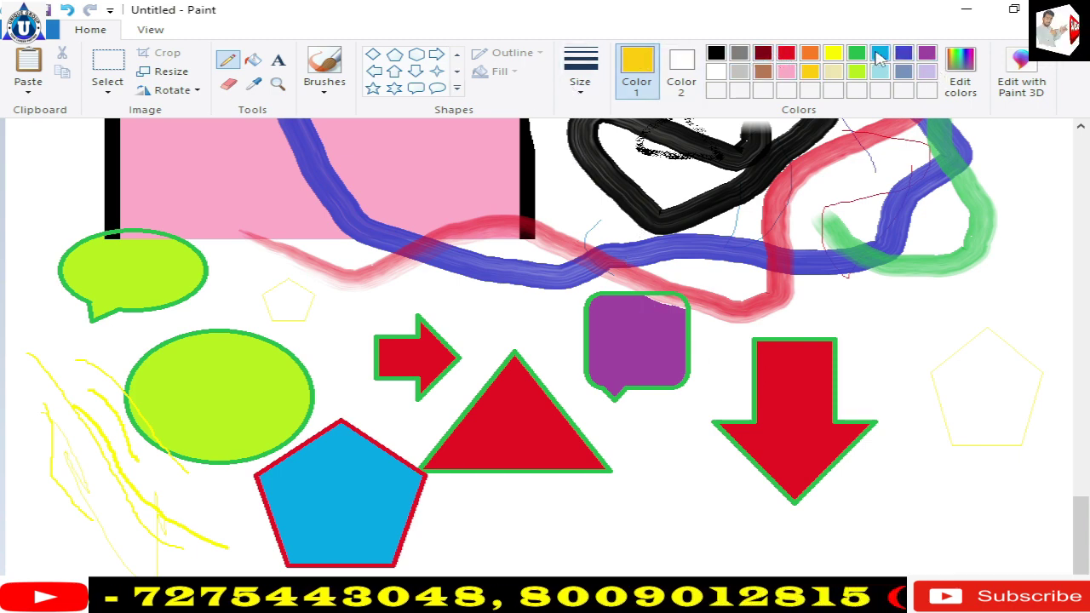
{"action": "left_click", "coordinate": [880, 54]}
{"action": "left_click", "coordinate": [786, 54]}
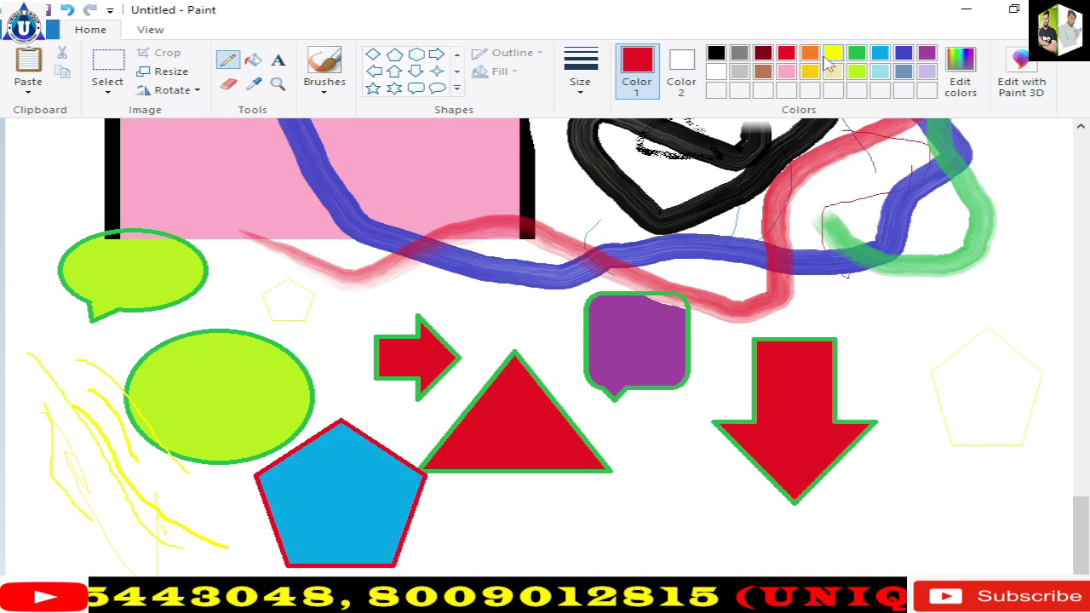
{"action": "left_click", "coordinate": [833, 54]}
{"action": "left_click", "coordinate": [880, 53]}
{"action": "left_click", "coordinate": [960, 72]}
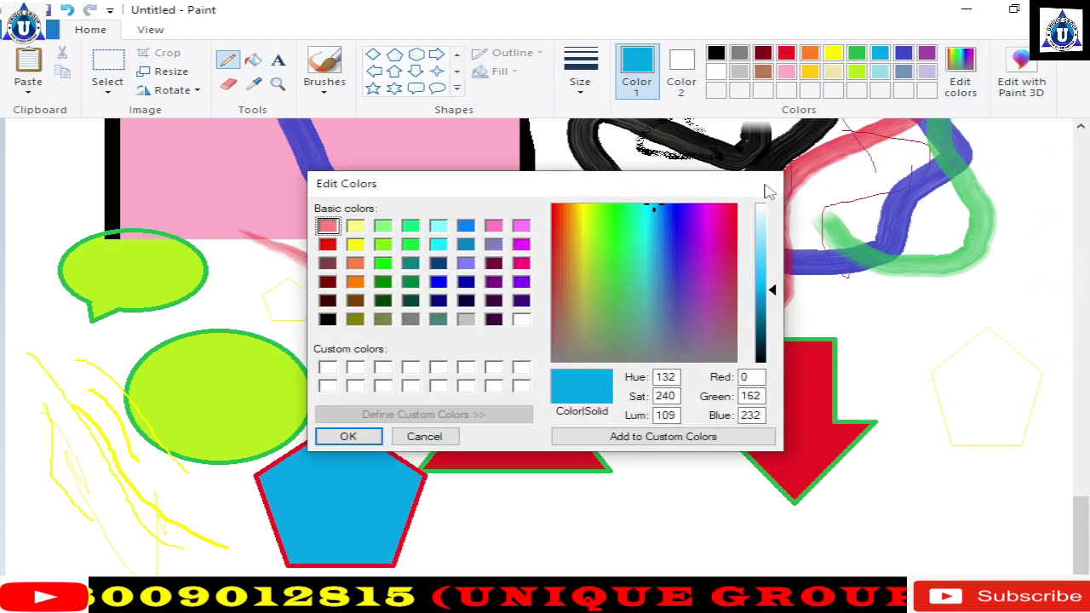
{"action": "left_click", "coordinate": [767, 184]}
{"action": "left_click", "coordinate": [857, 53]}
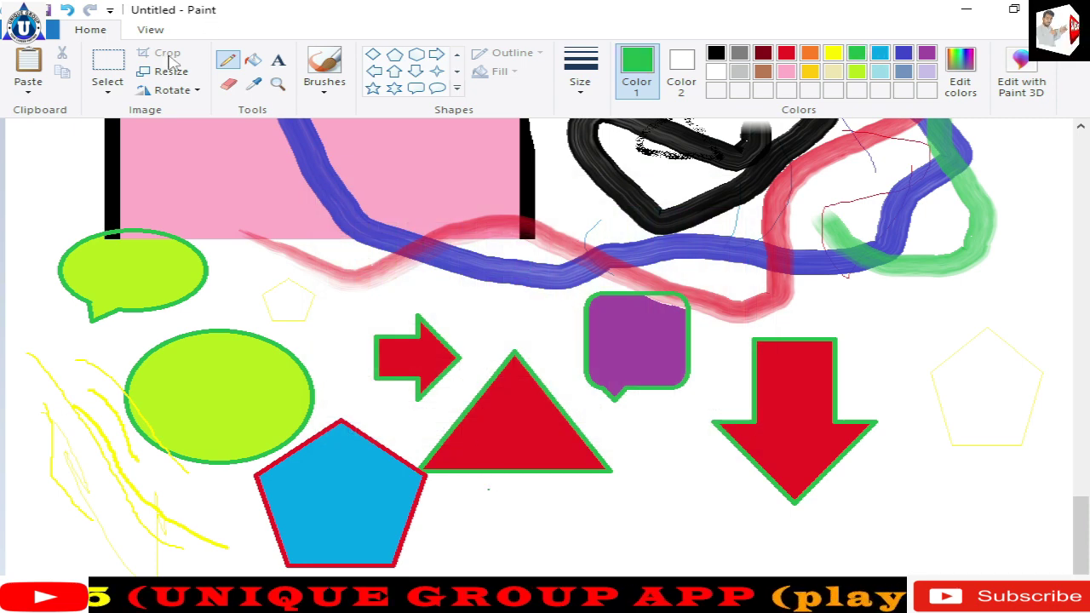
Fill the left speech bubble green, the ellipse blue, the pentagon purple and the triangle light turquoise.
{"action": "left_click", "coordinate": [253, 60]}
{"action": "left_click", "coordinate": [154, 288]}
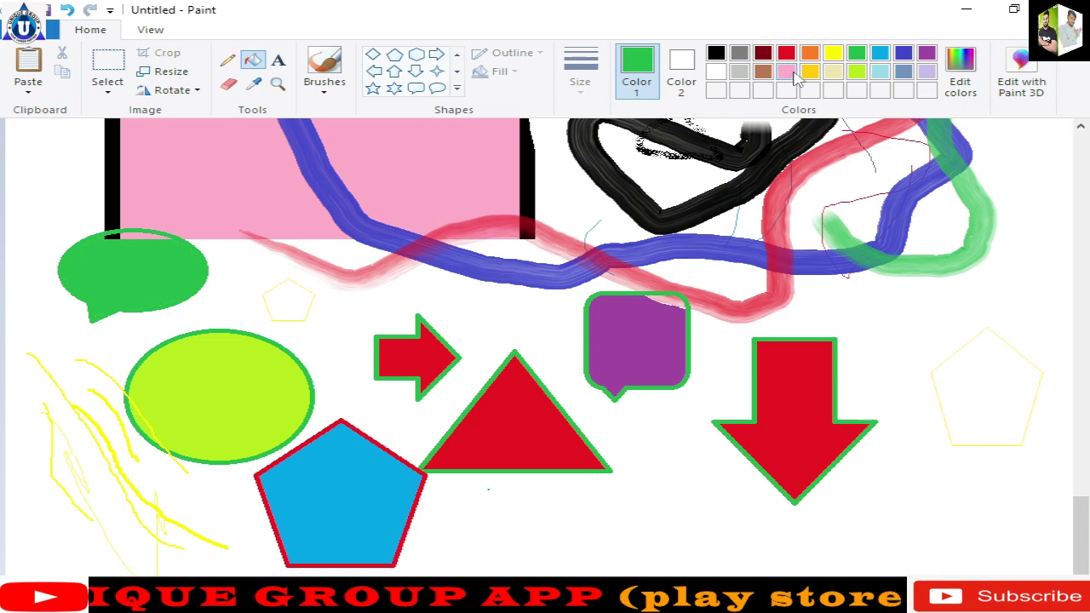
{"action": "left_click", "coordinate": [904, 53]}
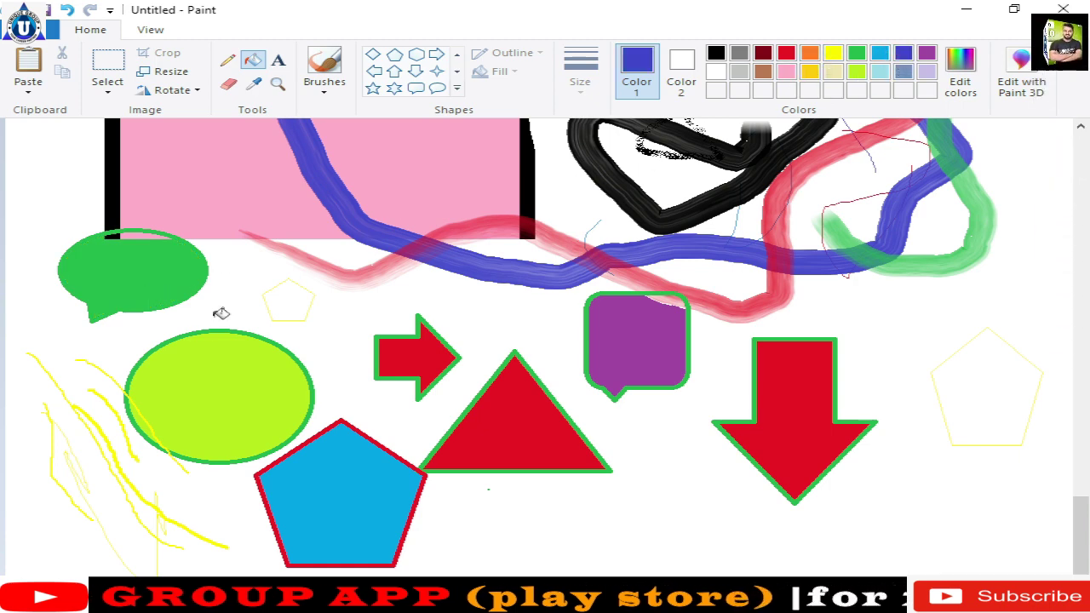
{"action": "left_click", "coordinate": [213, 380]}
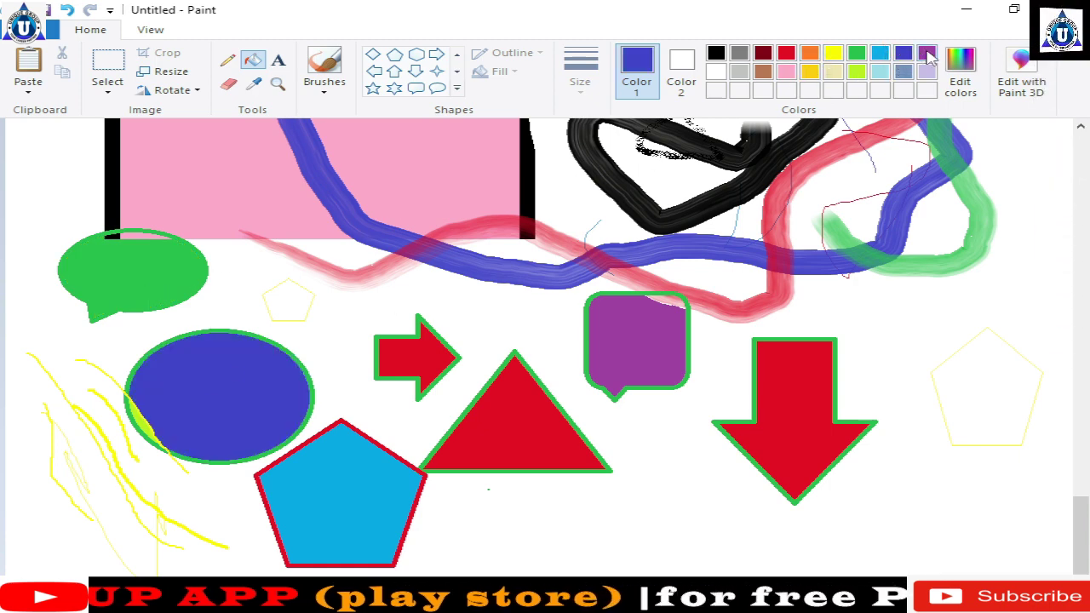
{"action": "left_click", "coordinate": [927, 54]}
{"action": "left_click", "coordinate": [339, 493]}
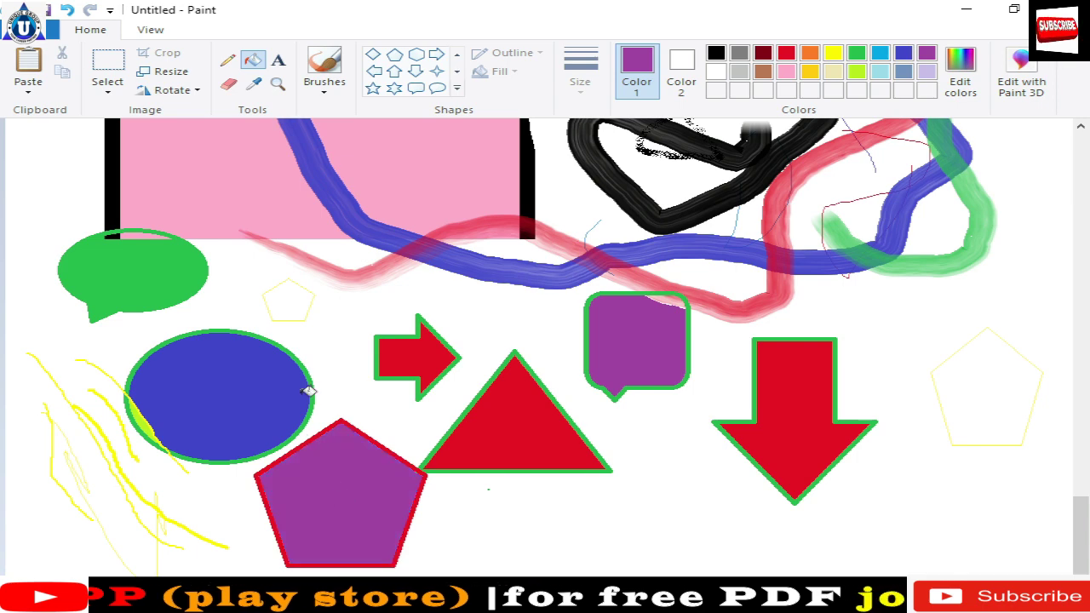
{"action": "left_click", "coordinate": [880, 71]}
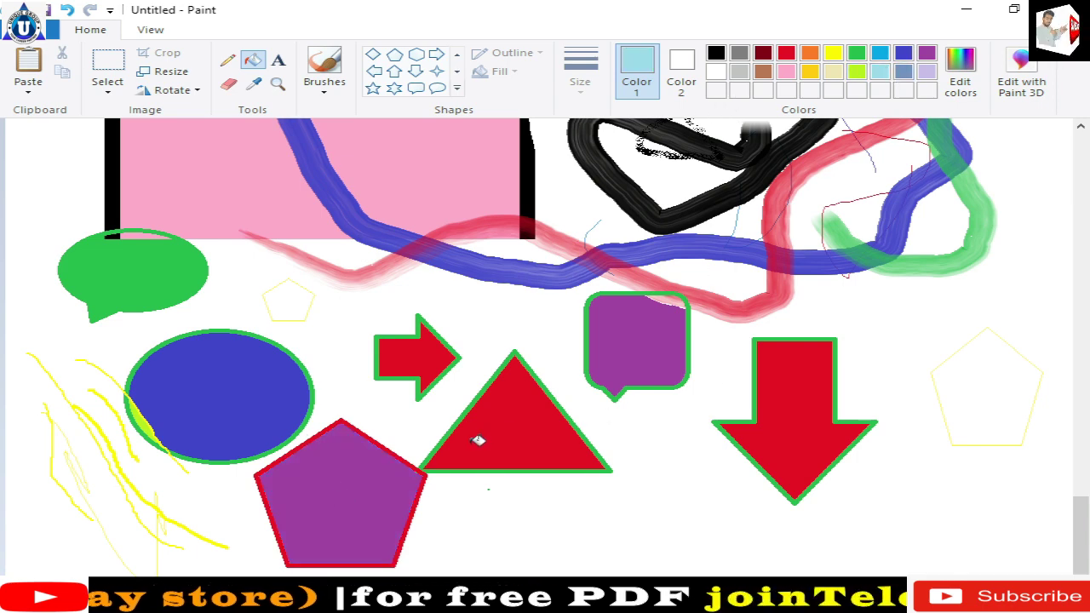
{"action": "left_click", "coordinate": [478, 441]}
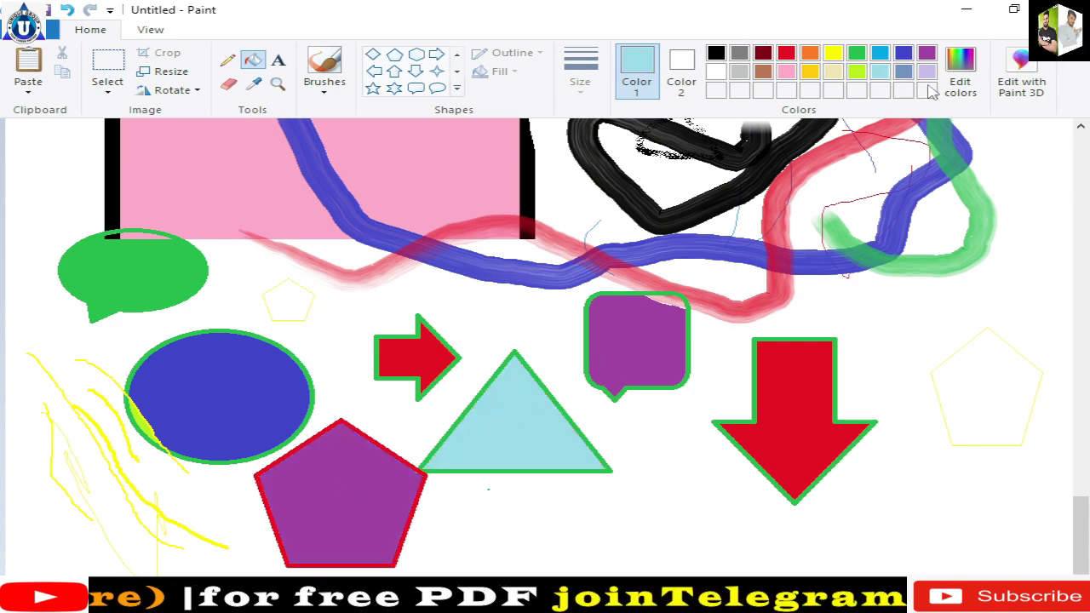
Fill the triangle, both arrows, the speech bubble and both pink rectangle parts purple.
{"action": "left_click", "coordinate": [927, 55]}
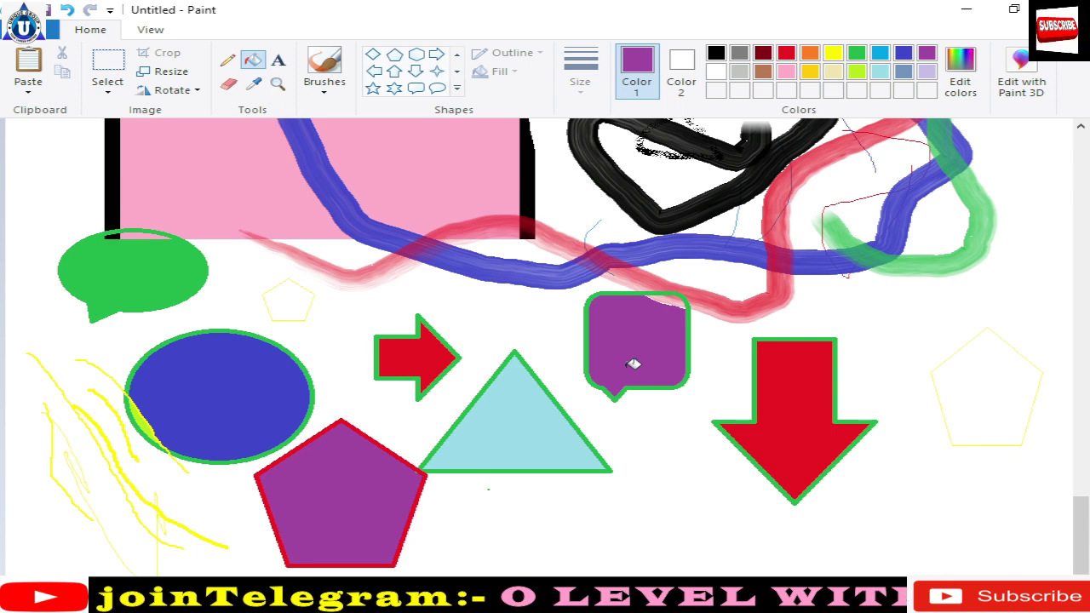
{"action": "left_click", "coordinate": [525, 432]}
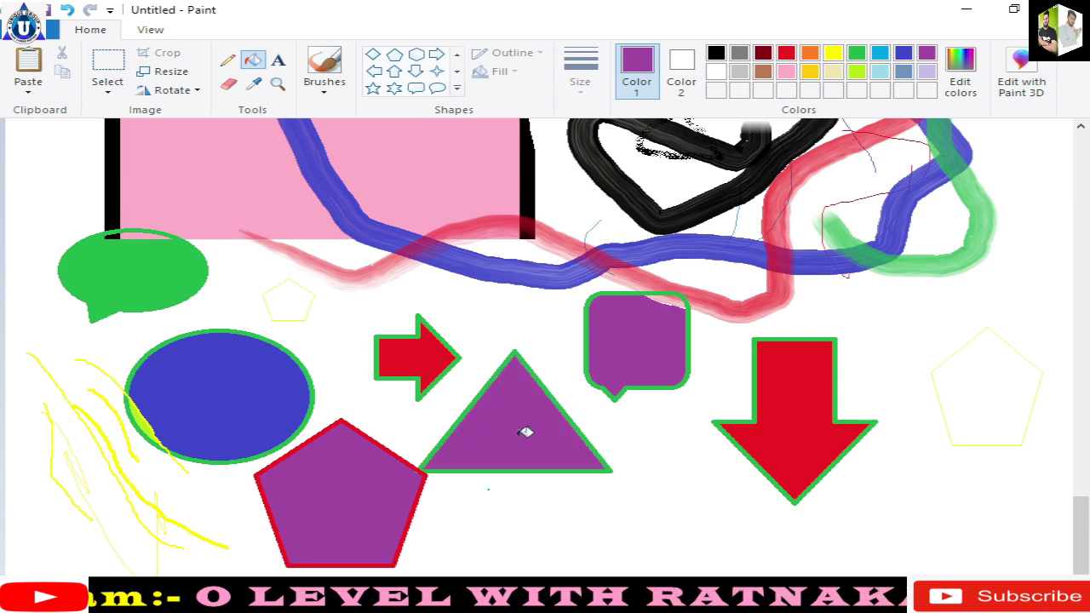
{"action": "left_click", "coordinate": [771, 424]}
{"action": "left_click", "coordinate": [427, 351]}
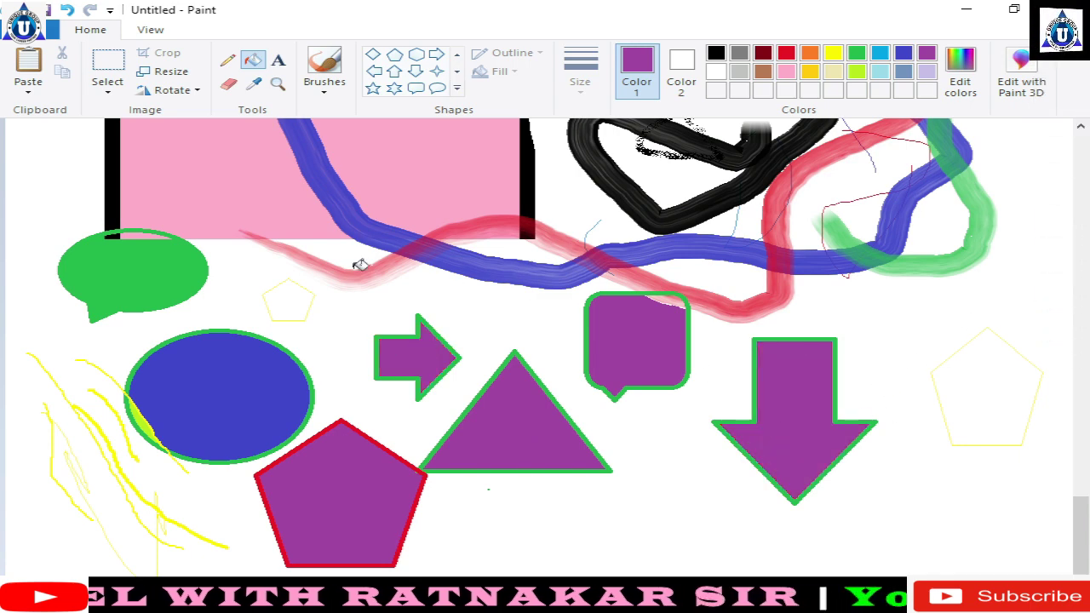
{"action": "left_click", "coordinate": [152, 263]}
{"action": "left_click", "coordinate": [233, 199]}
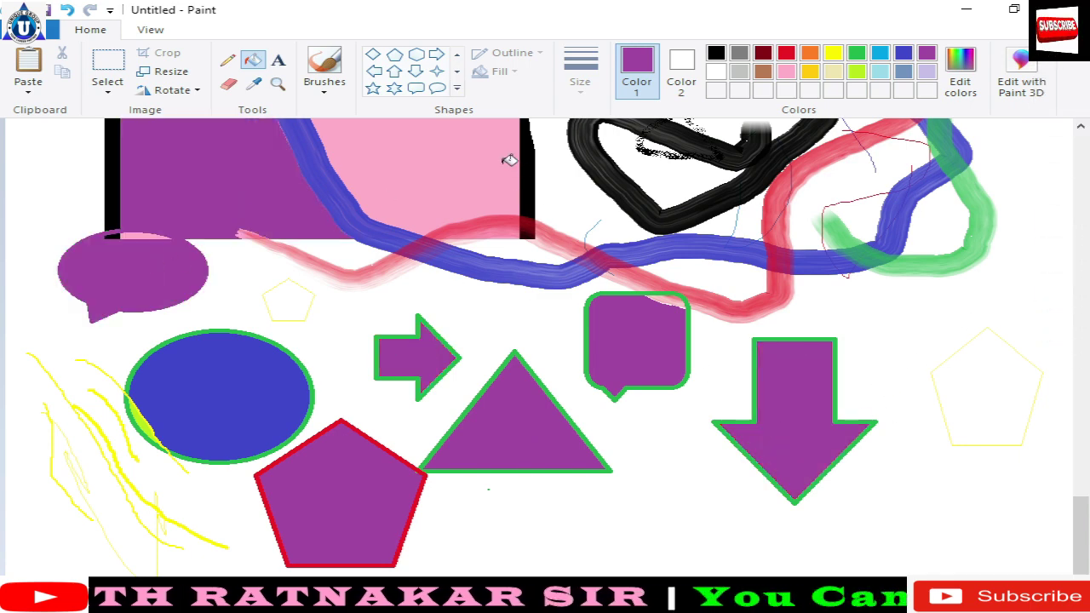
{"action": "left_click", "coordinate": [509, 160]}
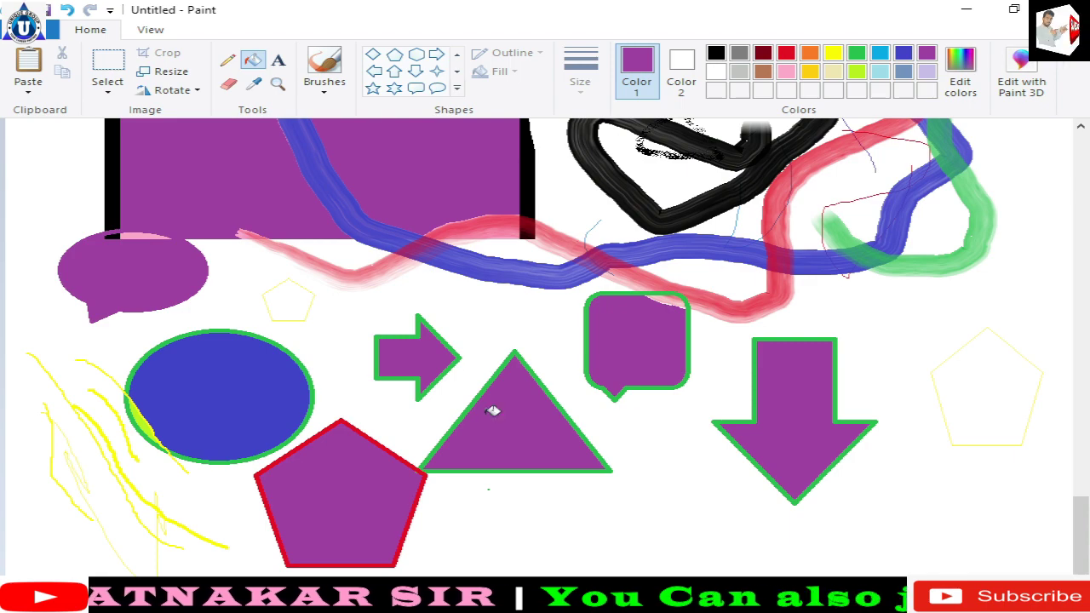
Fill the circle, triangle, square speech bubble, down arrow and rectangle's right part light blue.
{"action": "scroll", "coordinate": [474, 370], "scroll_direction": "up", "scroll_amount": 6}
{"action": "scroll", "coordinate": [471, 371], "scroll_direction": "down", "scroll_amount": 3}
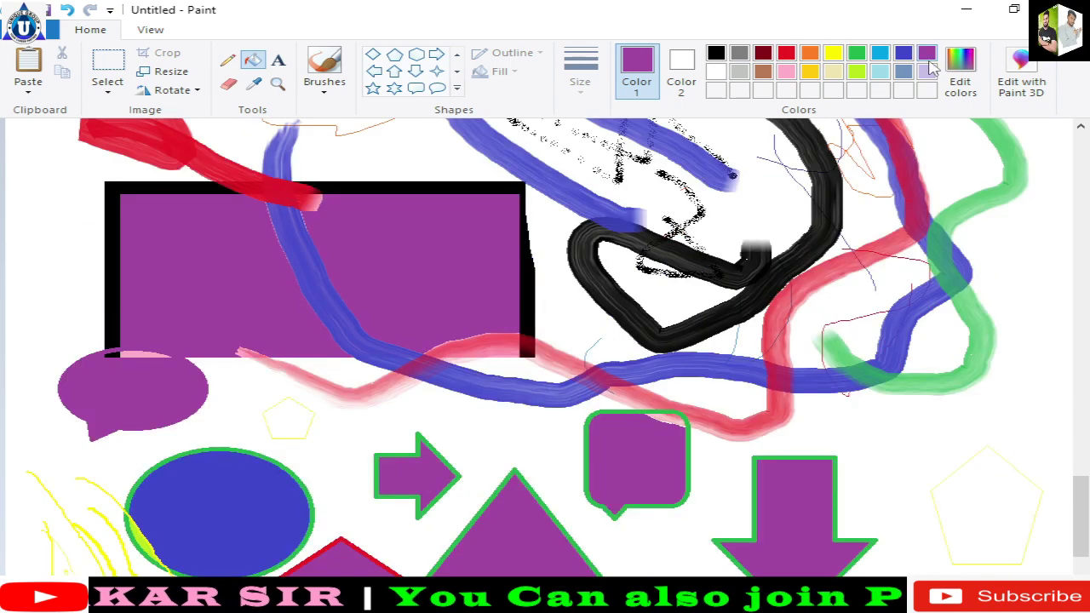
{"action": "left_click", "coordinate": [879, 52]}
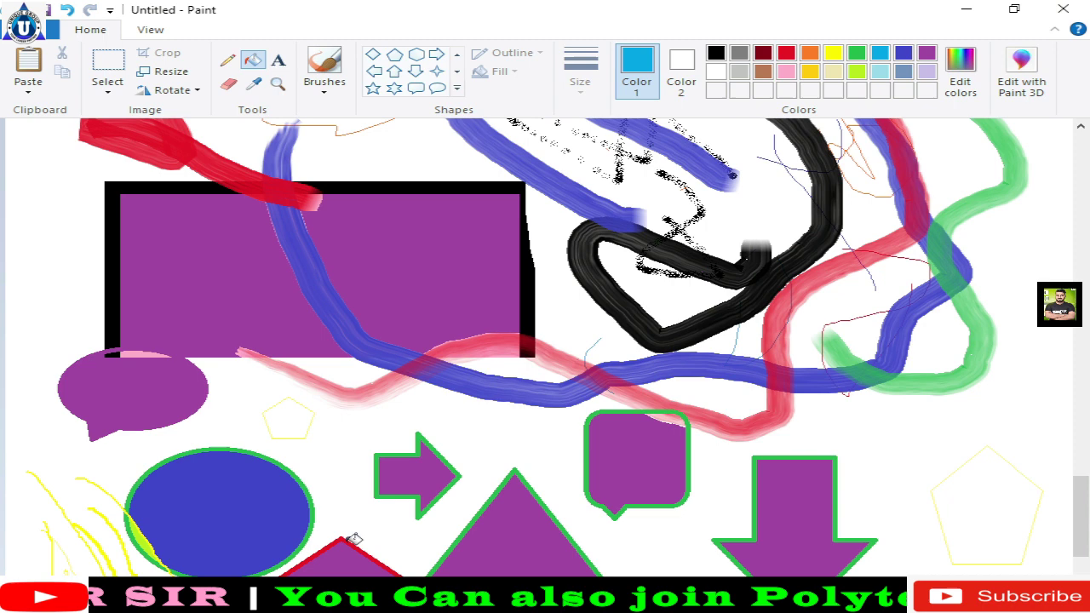
{"action": "left_click", "coordinate": [267, 512]}
{"action": "left_click", "coordinate": [499, 539]}
{"action": "left_click", "coordinate": [617, 451]}
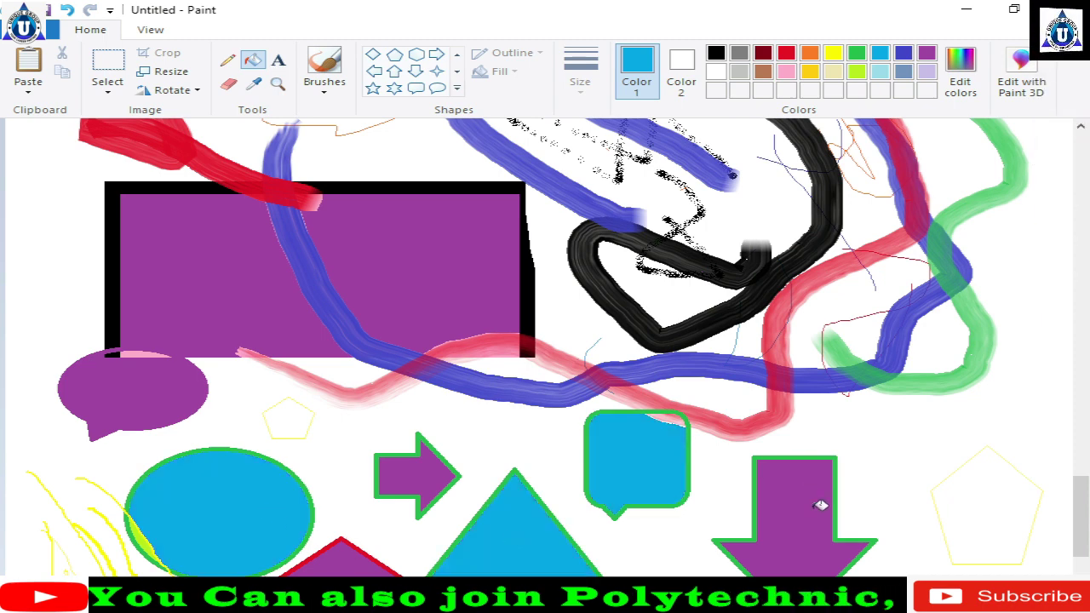
{"action": "left_click", "coordinate": [820, 505]}
{"action": "left_click", "coordinate": [455, 277]}
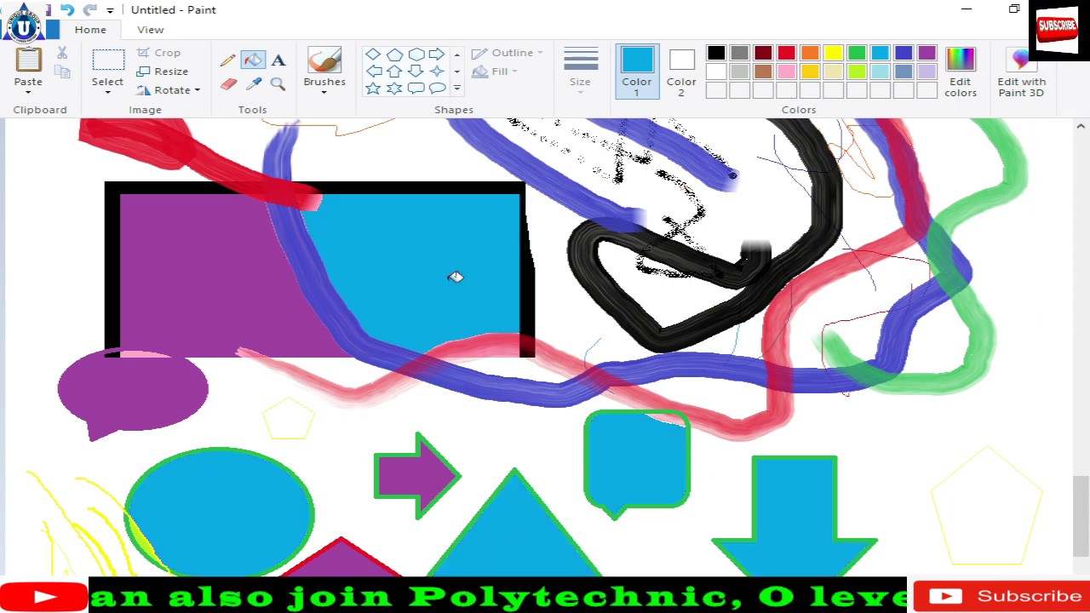
{"action": "left_click", "coordinate": [963, 90]}
Mix an olive green custom colour and fill the rectangle's right part with it.
{"action": "left_click_drag", "start_coordinate": [546, 184], "coordinate": [655, 103]}
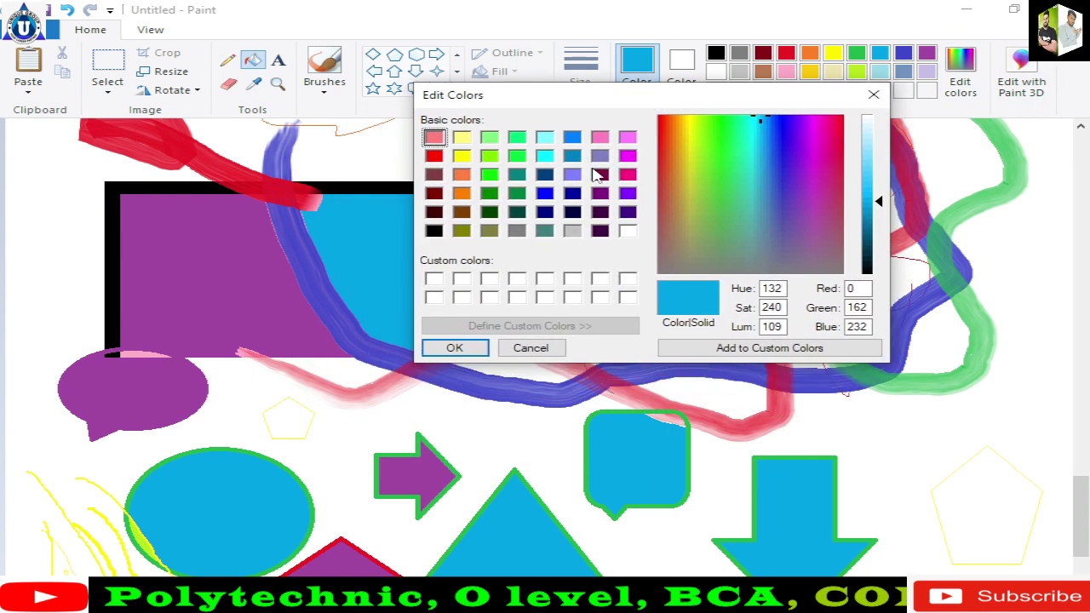
{"action": "mouse_move", "coordinate": [692, 223]}
{"action": "left_mouse_down"}
{"action": "mouse_move", "coordinate": [761, 151]}
{"action": "mouse_move", "coordinate": [764, 207]}
{"action": "mouse_move", "coordinate": [718, 221]}
{"action": "mouse_move", "coordinate": [689, 195]}
{"action": "mouse_move", "coordinate": [689, 169]}
{"action": "mouse_move", "coordinate": [700, 199]}
{"action": "left_mouse_up"}
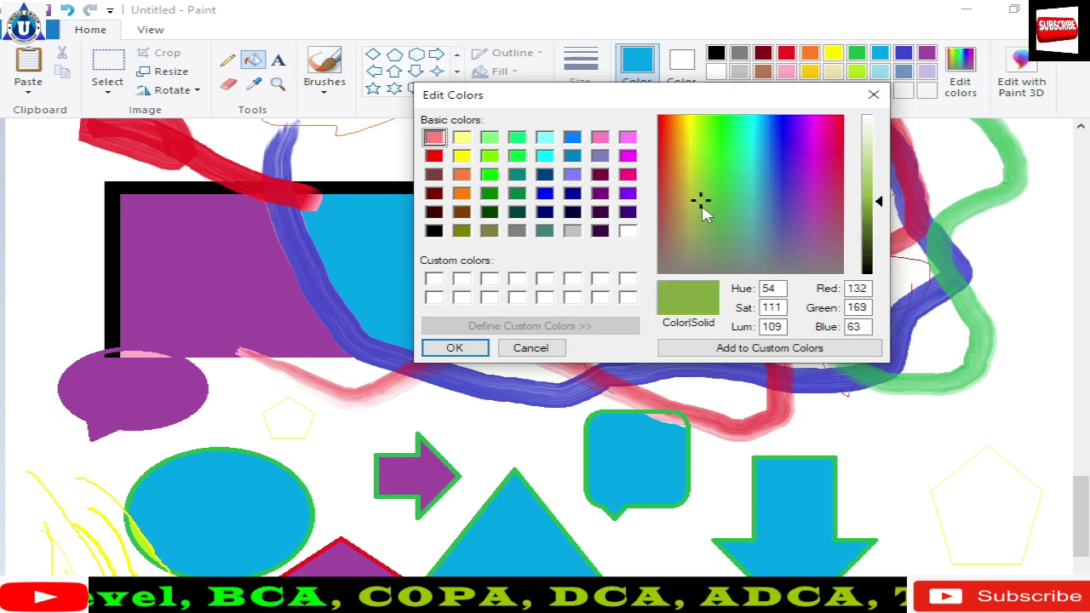
{"action": "left_click", "coordinate": [707, 348]}
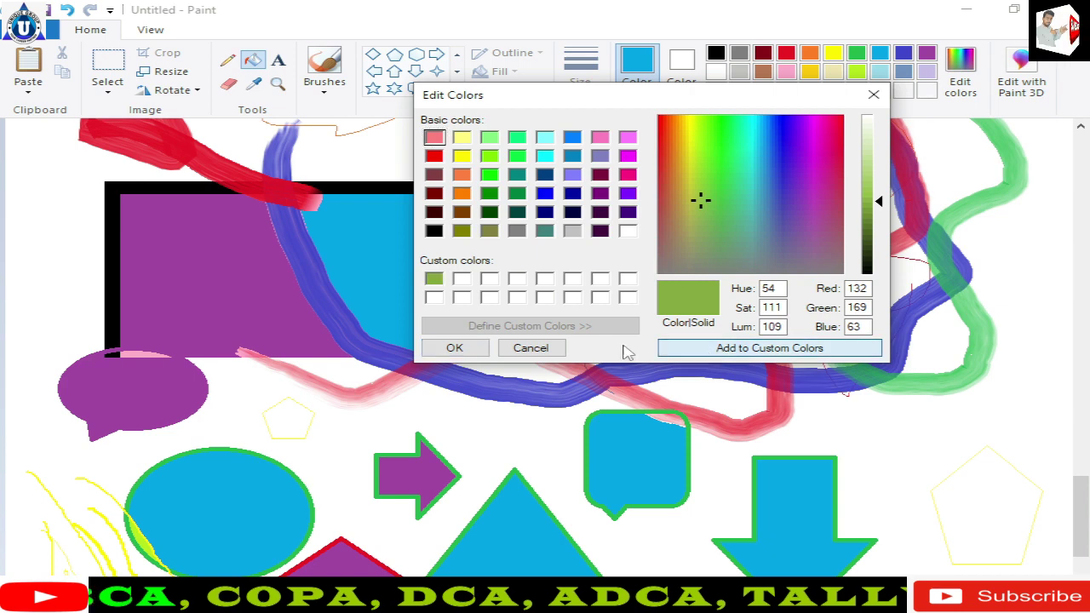
{"action": "left_click", "coordinate": [456, 347]}
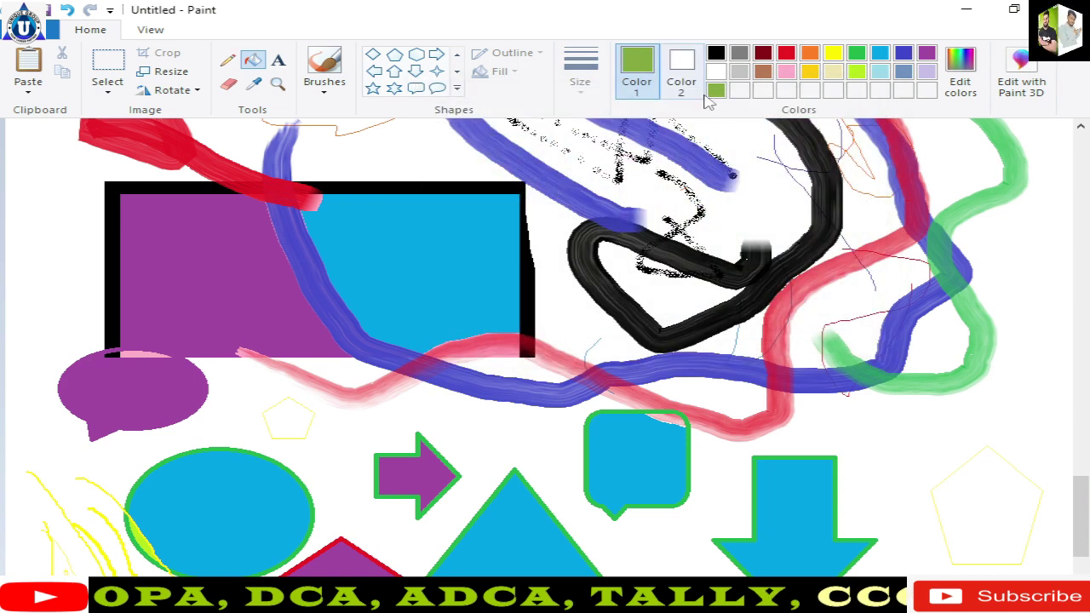
{"action": "left_click", "coordinate": [397, 283]}
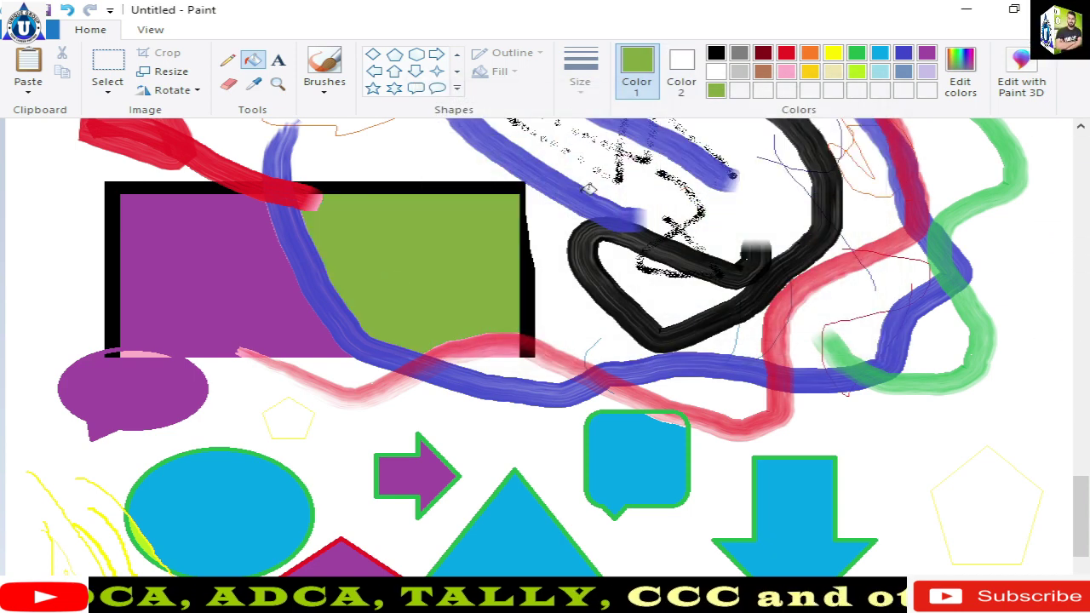
Mix a brighter yellow-green custom colour and refill the rectangle's right part with it.
{"action": "left_click", "coordinate": [939, 100]}
{"action": "mouse_move", "coordinate": [610, 227]}
{"action": "left_mouse_down"}
{"action": "mouse_move", "coordinate": [586, 211]}
{"action": "mouse_move", "coordinate": [635, 236]}
{"action": "left_mouse_up"}
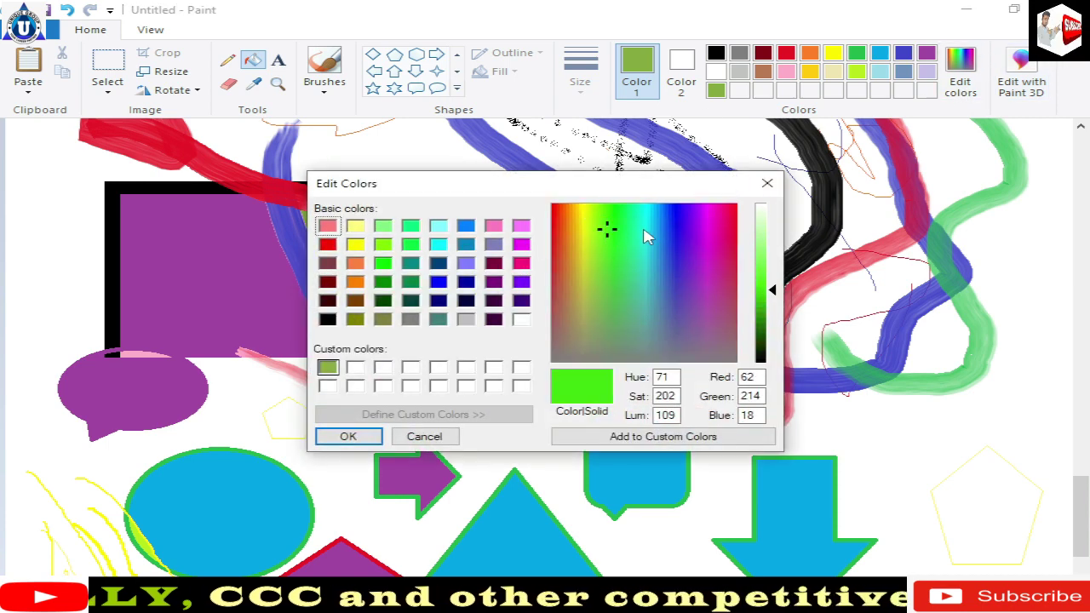
{"action": "left_click", "coordinate": [617, 241]}
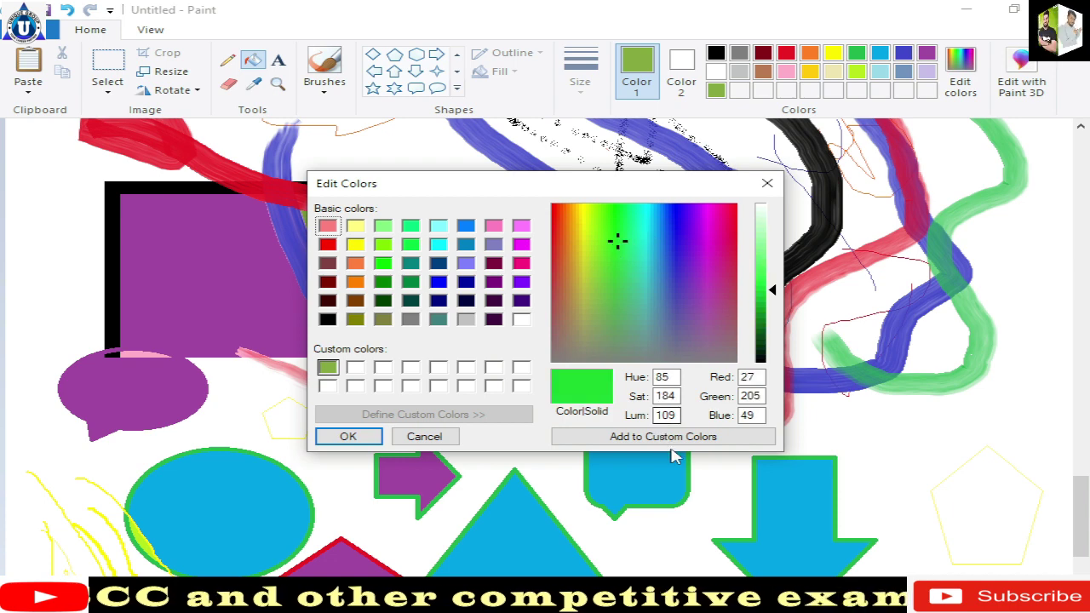
{"action": "left_click", "coordinate": [645, 437]}
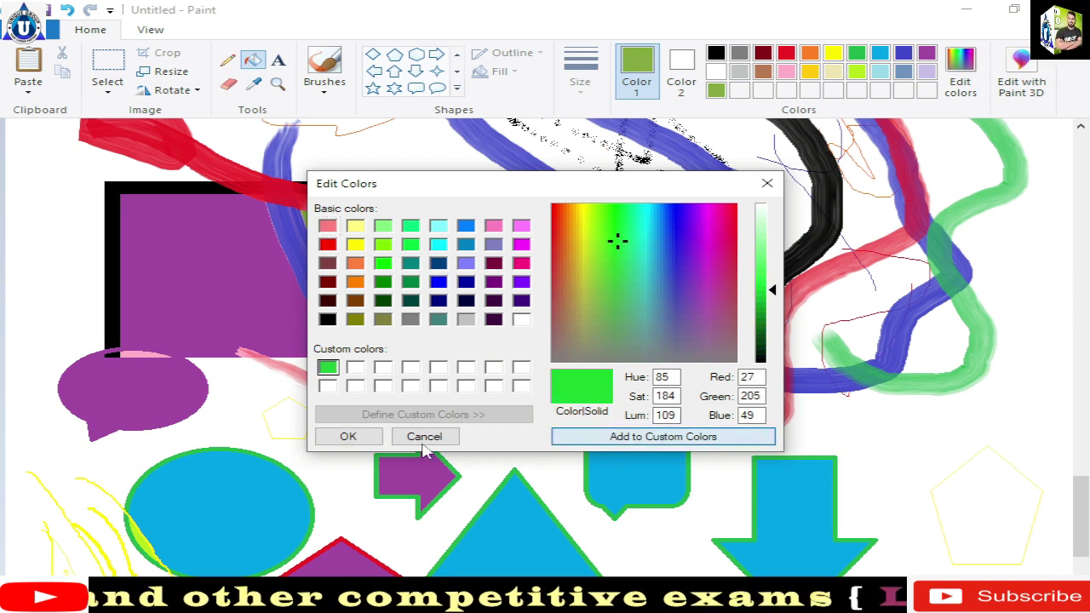
{"action": "left_click", "coordinate": [348, 436]}
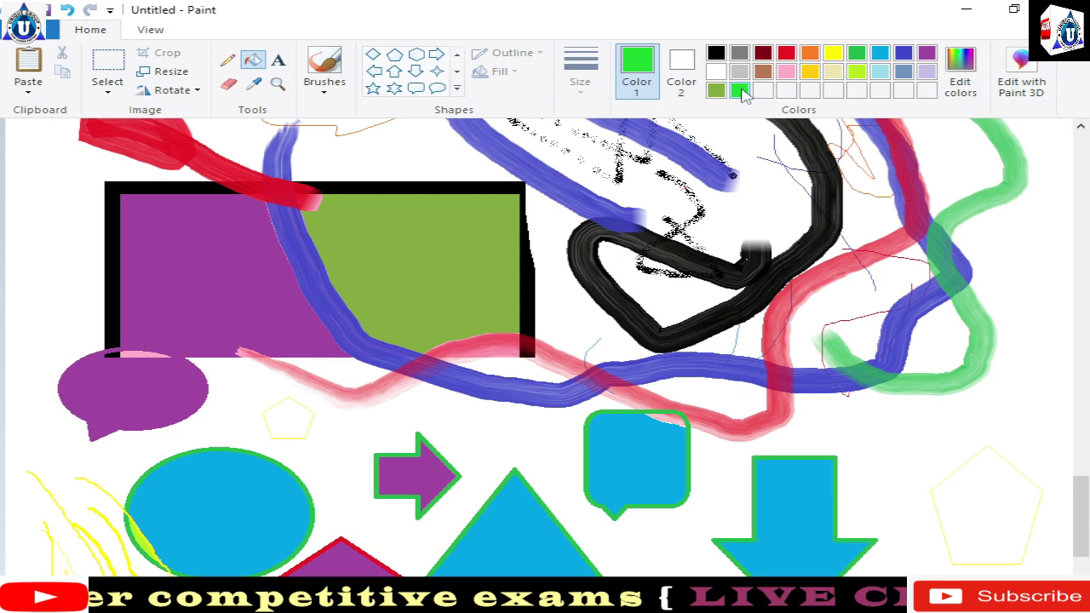
{"action": "left_click", "coordinate": [480, 270]}
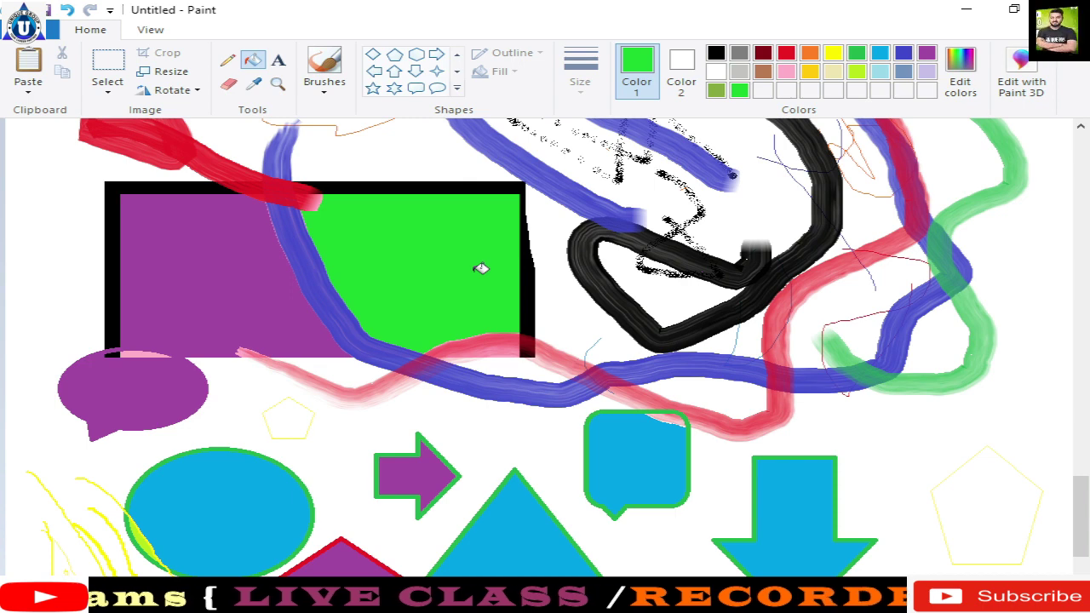
Show the View options, zoom in three levels, then zoom back out three levels.
{"action": "left_click", "coordinate": [150, 29]}
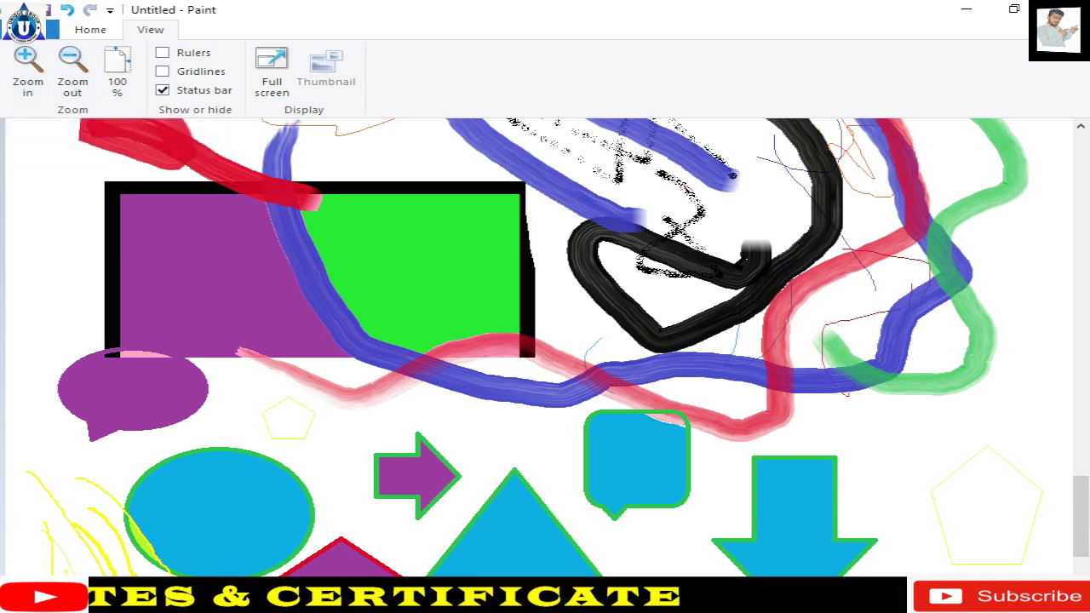
{"action": "left_click", "coordinate": [32, 75]}
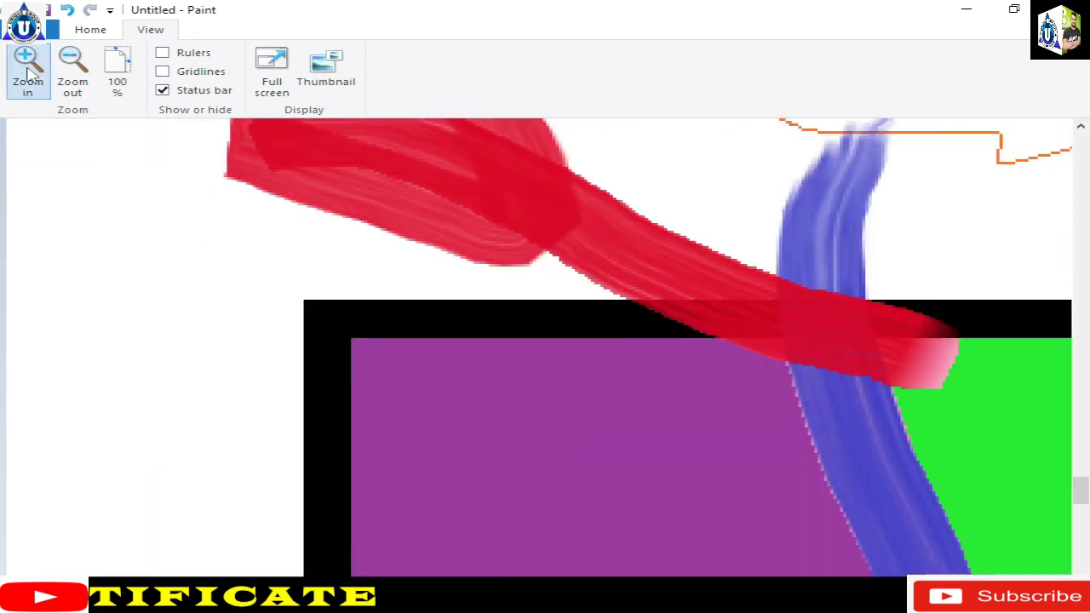
{"action": "left_click", "coordinate": [28, 75]}
{"action": "left_click", "coordinate": [28, 75]}
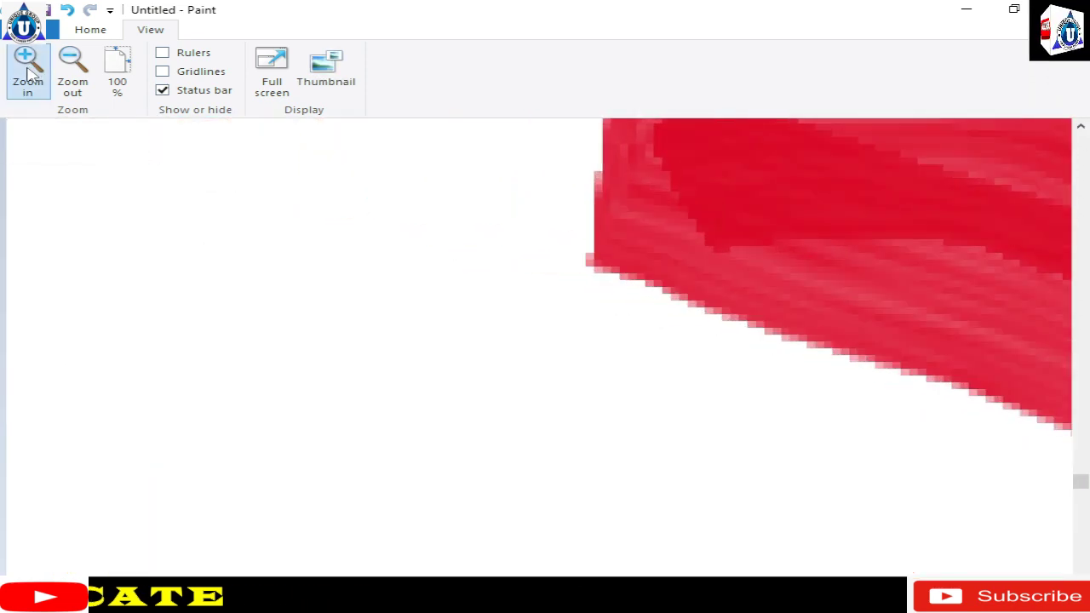
{"action": "left_click", "coordinate": [75, 80]}
{"action": "left_click", "coordinate": [75, 80]}
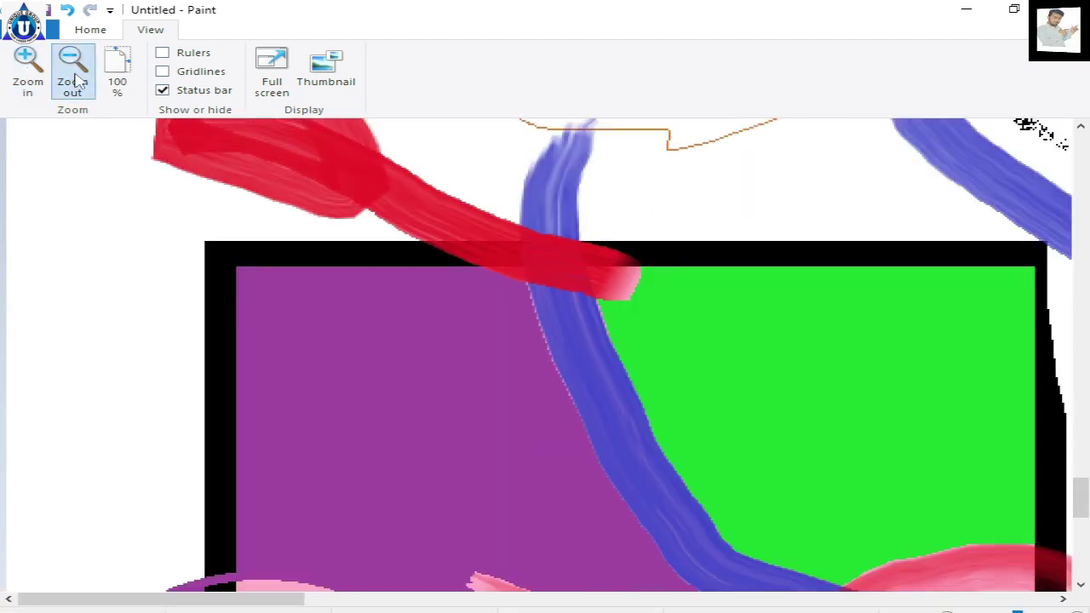
{"action": "left_click", "coordinate": [75, 80]}
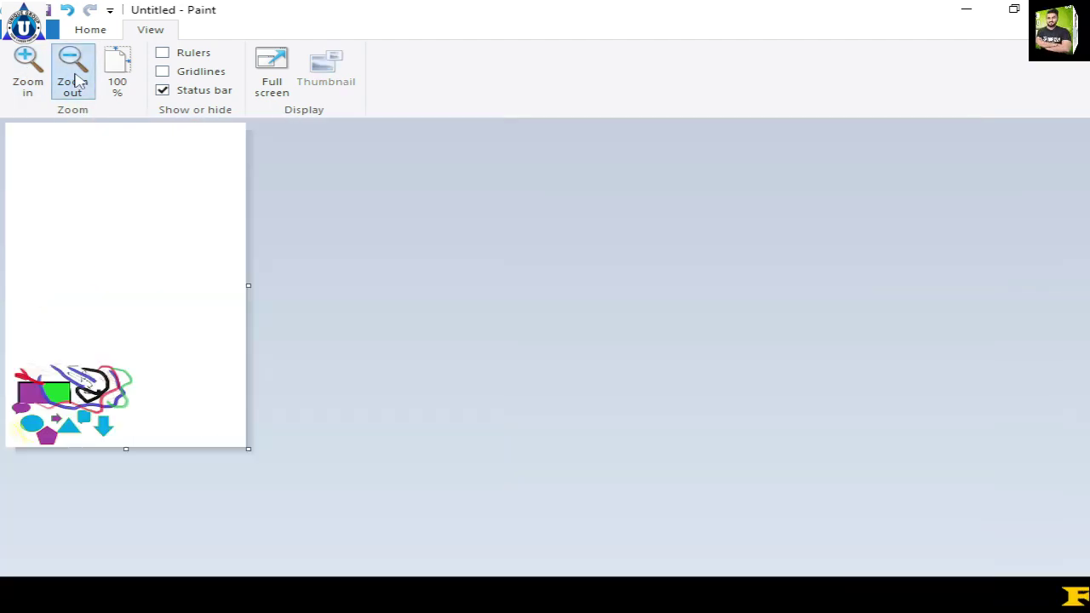
Zoom in until the canvas fills the window, zoom out to a small page, then zoom back in and scroll around.
{"action": "left_click", "coordinate": [24, 79]}
{"action": "left_click", "coordinate": [24, 78]}
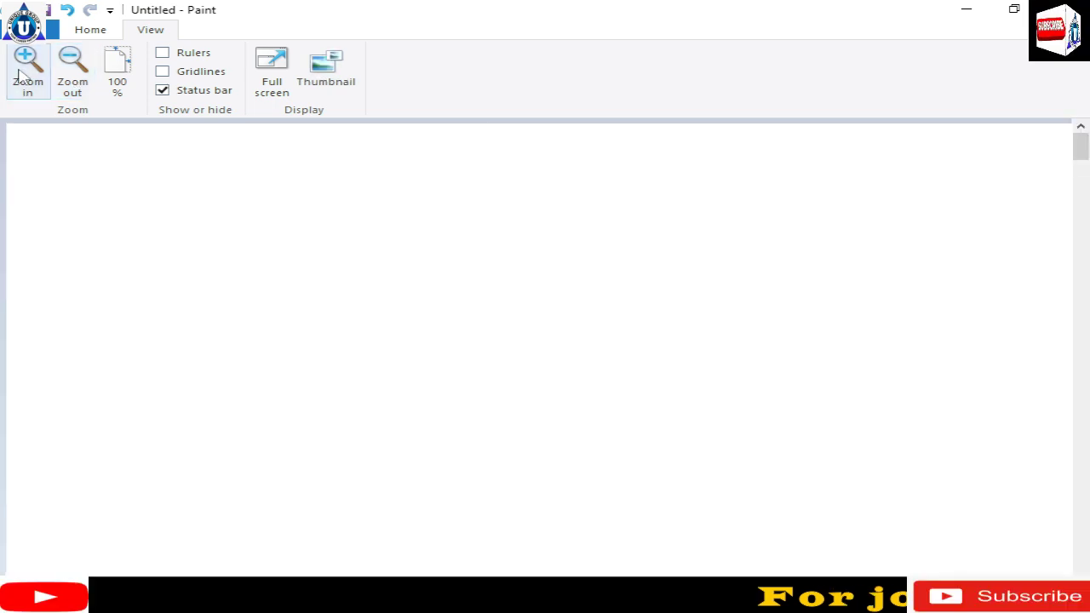
{"action": "scroll", "coordinate": [207, 295], "scroll_direction": "down", "scroll_amount": 2}
{"action": "scroll", "coordinate": [209, 298], "scroll_direction": "down", "scroll_amount": 2}
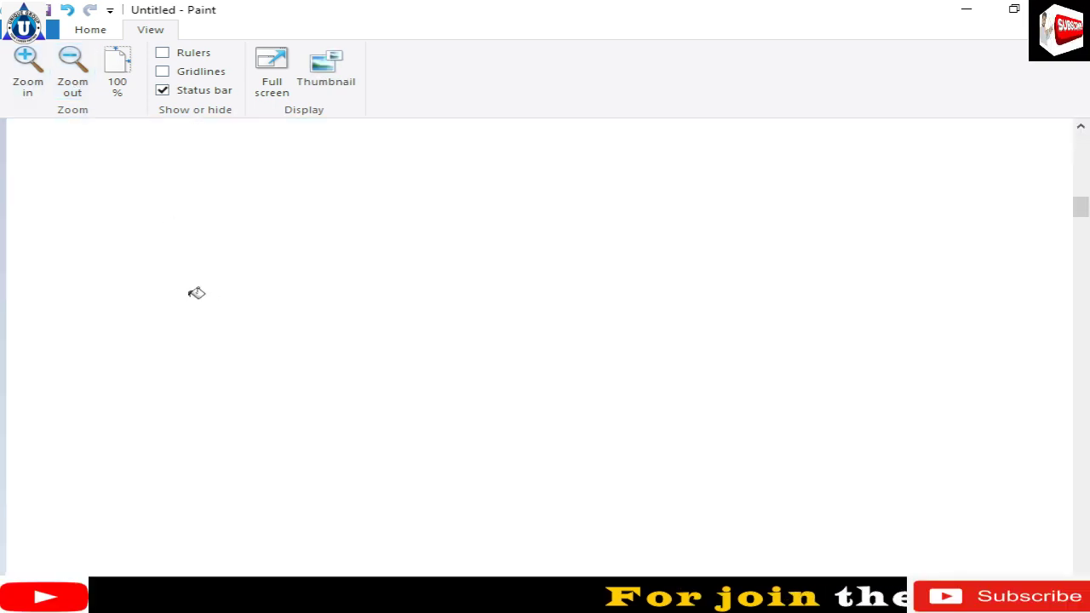
{"action": "left_click", "coordinate": [73, 68]}
{"action": "left_click", "coordinate": [73, 70]}
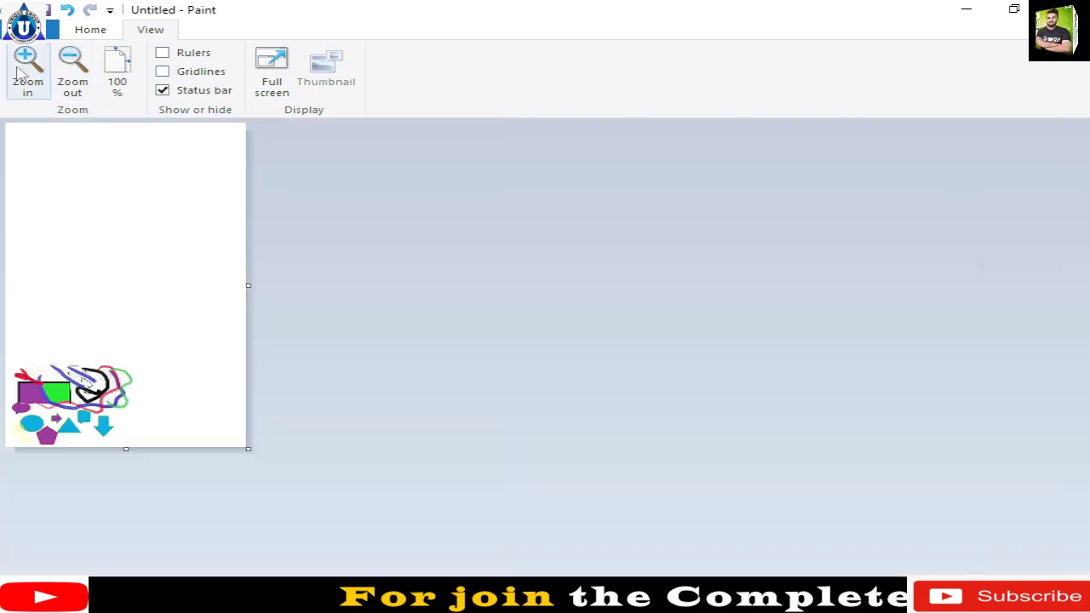
{"action": "left_click", "coordinate": [24, 75]}
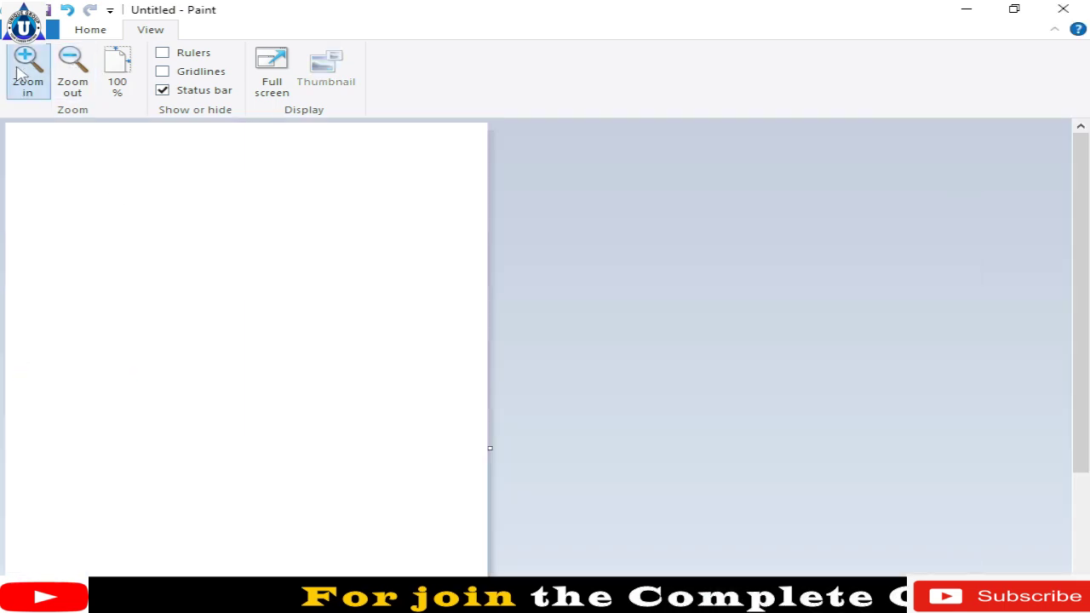
{"action": "scroll", "coordinate": [554, 400], "scroll_direction": "down", "scroll_amount": 2}
{"action": "scroll", "coordinate": [545, 428], "scroll_direction": "down", "scroll_amount": 3}
{"action": "scroll", "coordinate": [542, 426], "scroll_direction": "down", "scroll_amount": 4}
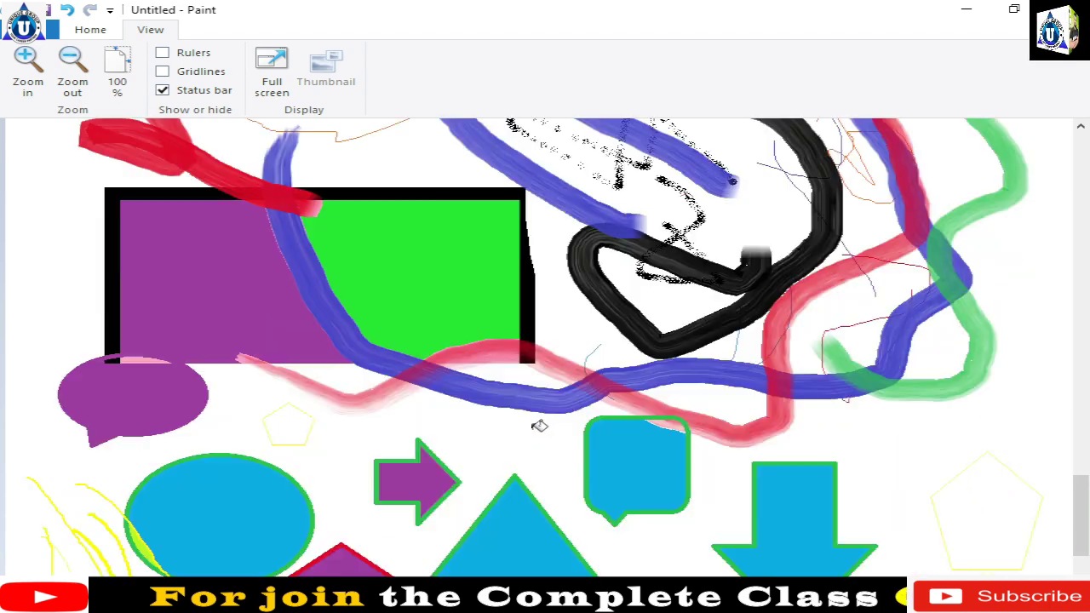
{"action": "scroll", "coordinate": [529, 421], "scroll_direction": "up", "scroll_amount": 1}
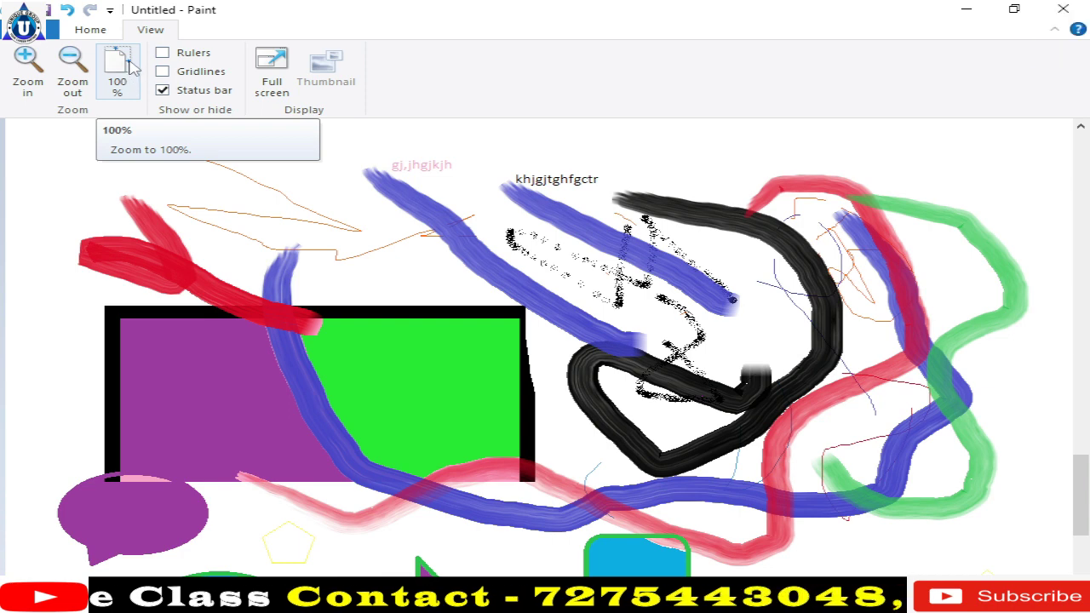
{"action": "left_click", "coordinate": [317, 247]}
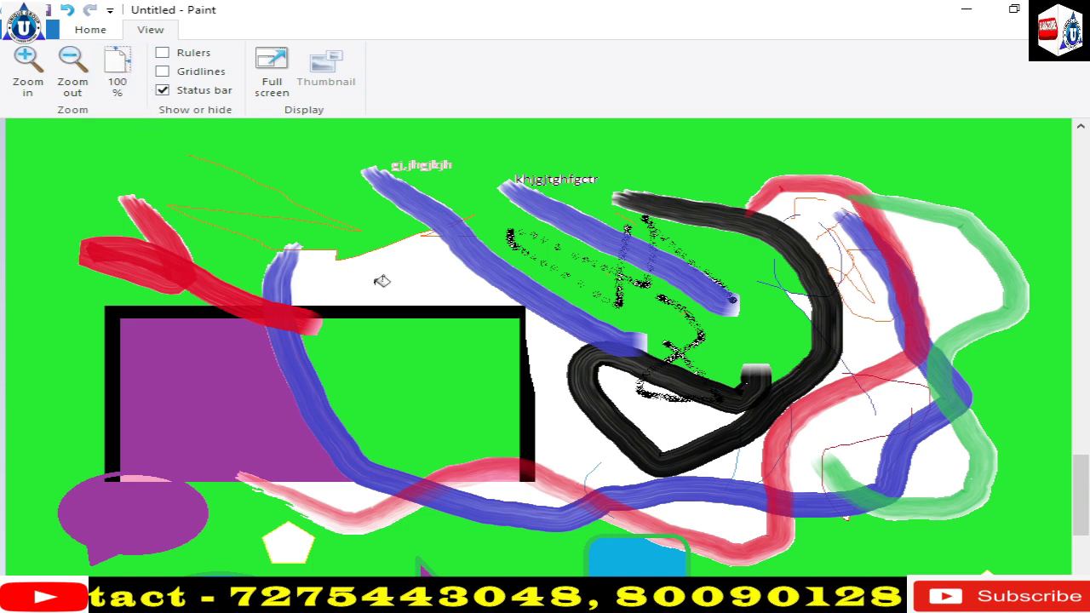
{"action": "left_click", "coordinate": [70, 58]}
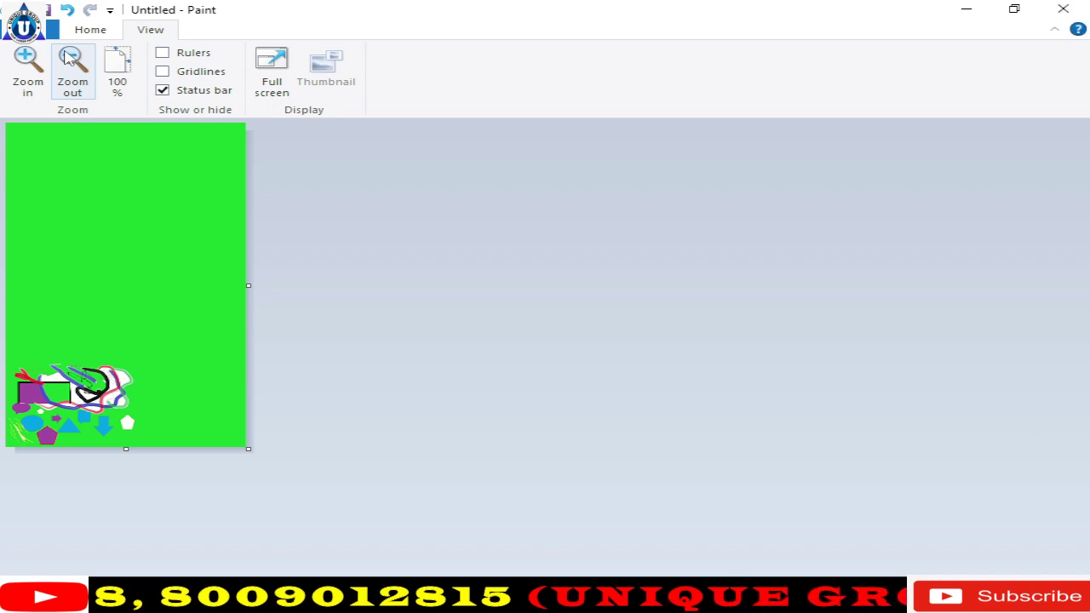
{"action": "left_click", "coordinate": [120, 60]}
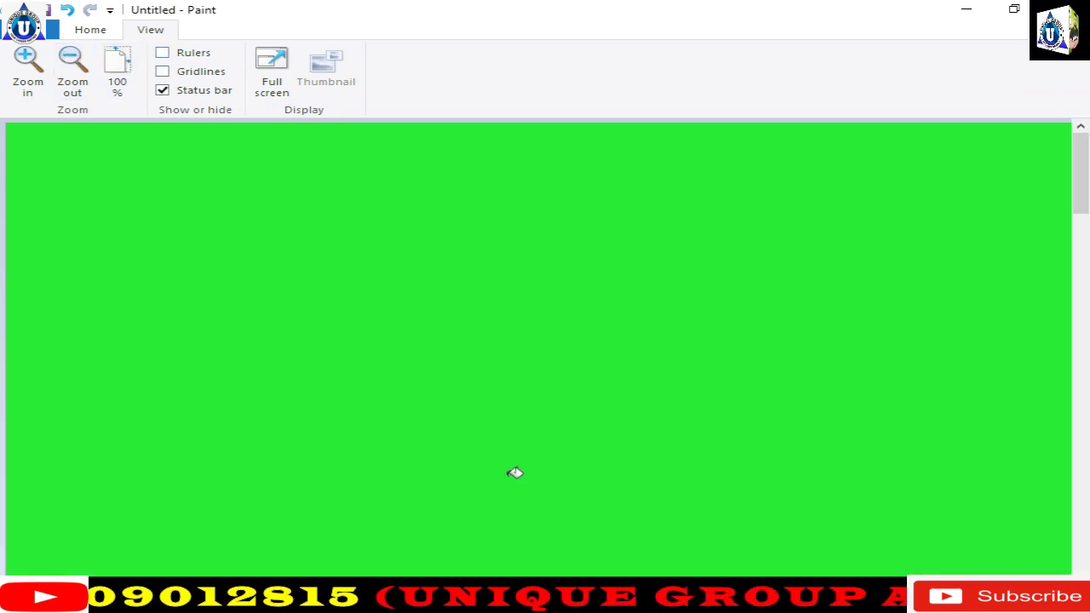
{"action": "scroll", "coordinate": [540, 465], "scroll_direction": "down", "scroll_amount": 1}
{"action": "scroll", "coordinate": [540, 465], "scroll_direction": "down", "scroll_amount": 3}
{"action": "scroll", "coordinate": [541, 464], "scroll_direction": "up", "scroll_amount": 2}
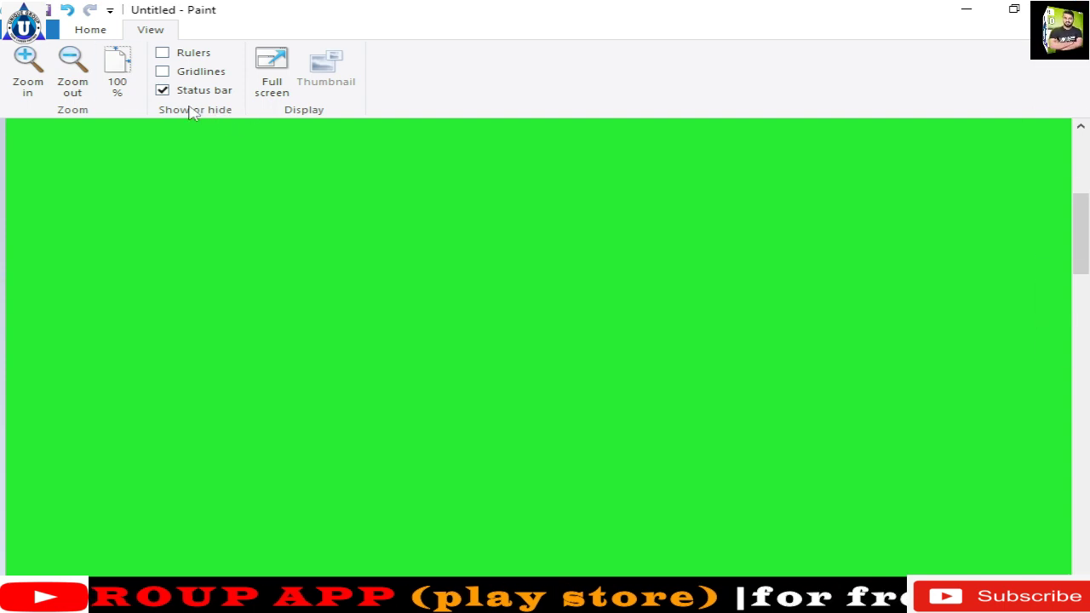
{"action": "left_click", "coordinate": [181, 56]}
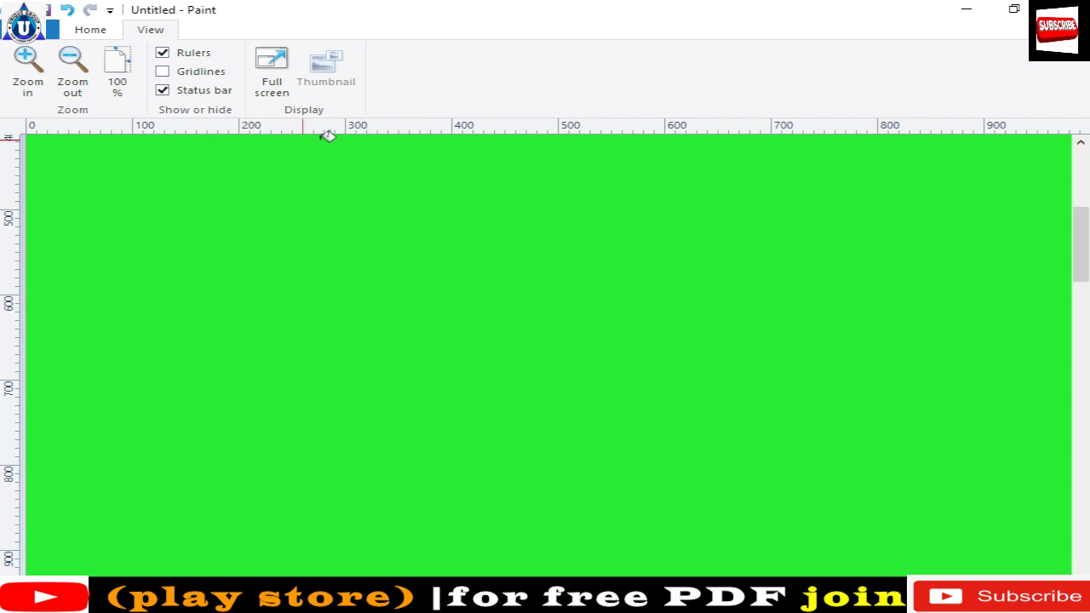
{"action": "left_click", "coordinate": [194, 76]}
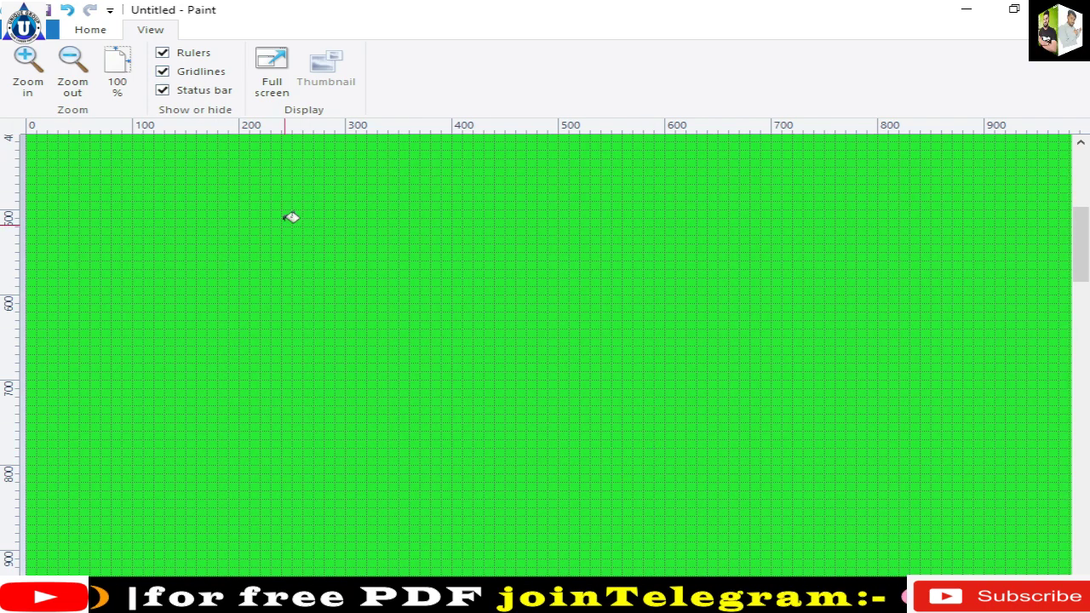
{"action": "left_click", "coordinate": [228, 96]}
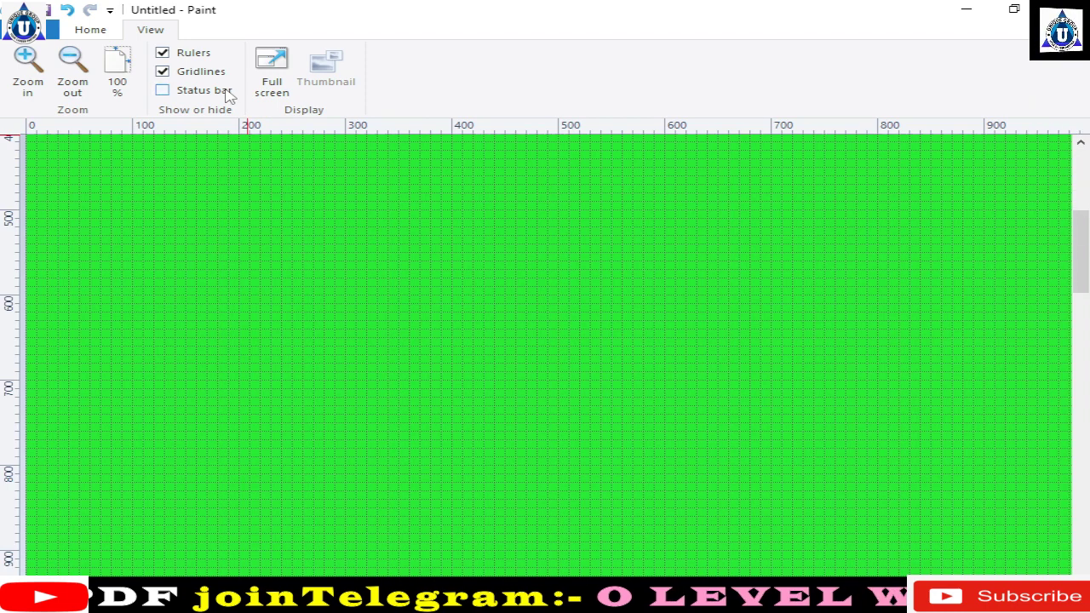
{"action": "left_click", "coordinate": [226, 96]}
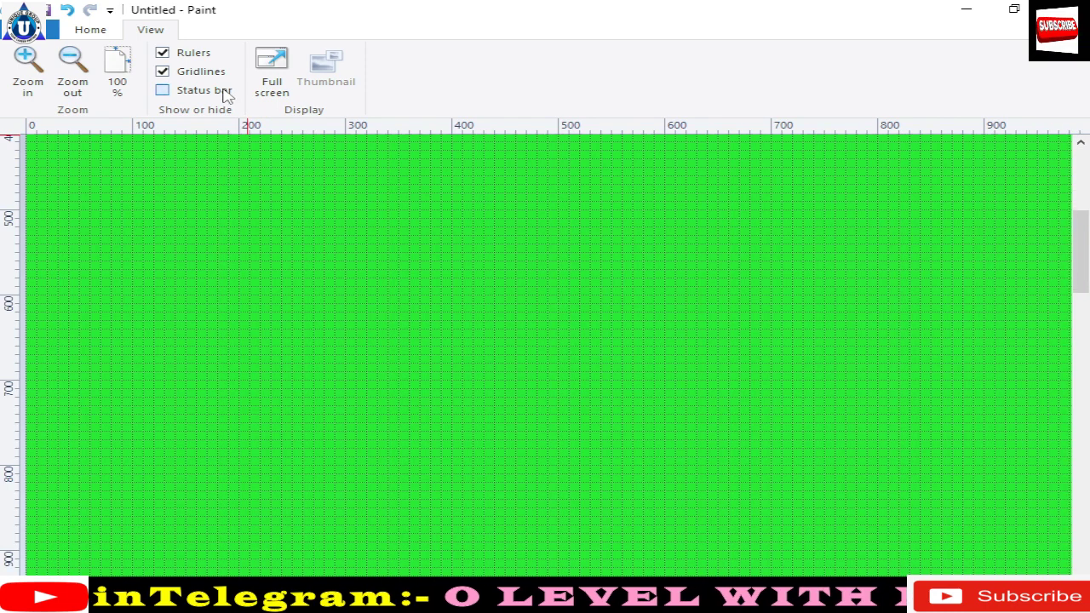
{"action": "left_click", "coordinate": [227, 95]}
{"action": "left_click", "coordinate": [226, 95]}
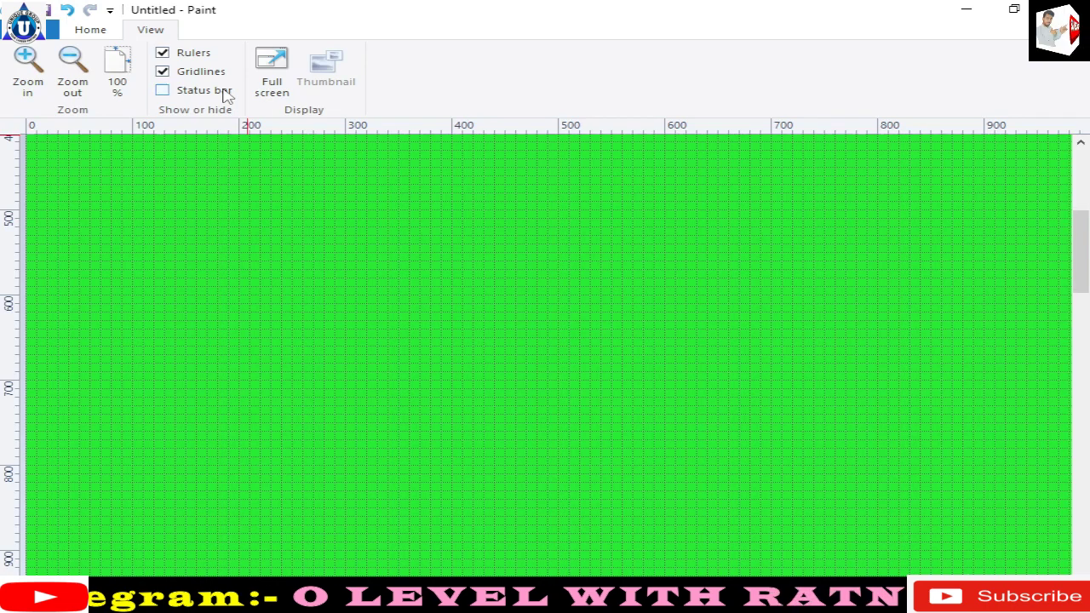
{"action": "left_click", "coordinate": [227, 96]}
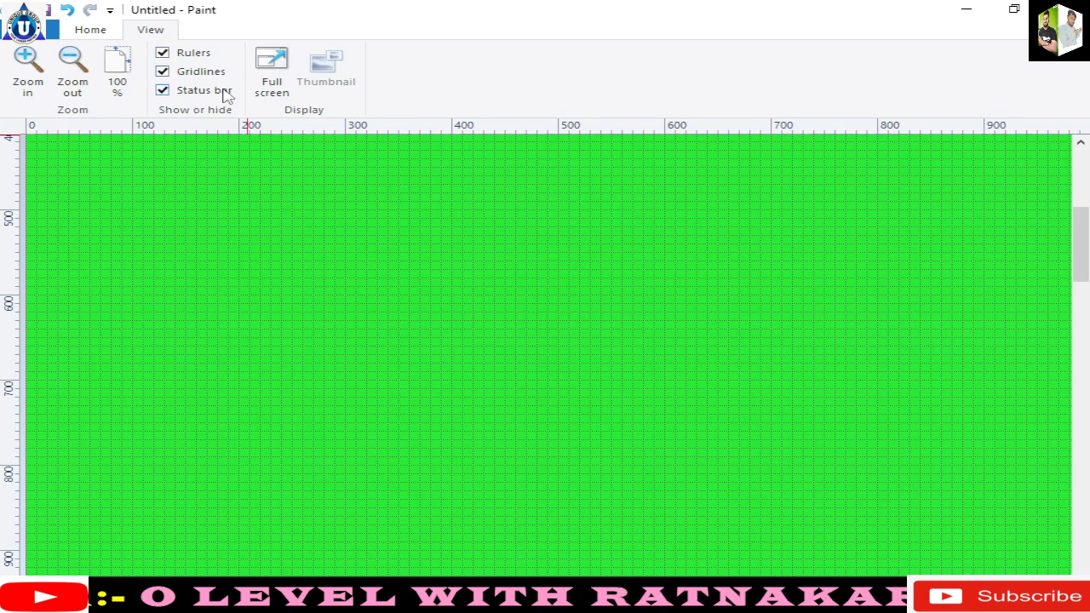
{"action": "left_click", "coordinate": [226, 96]}
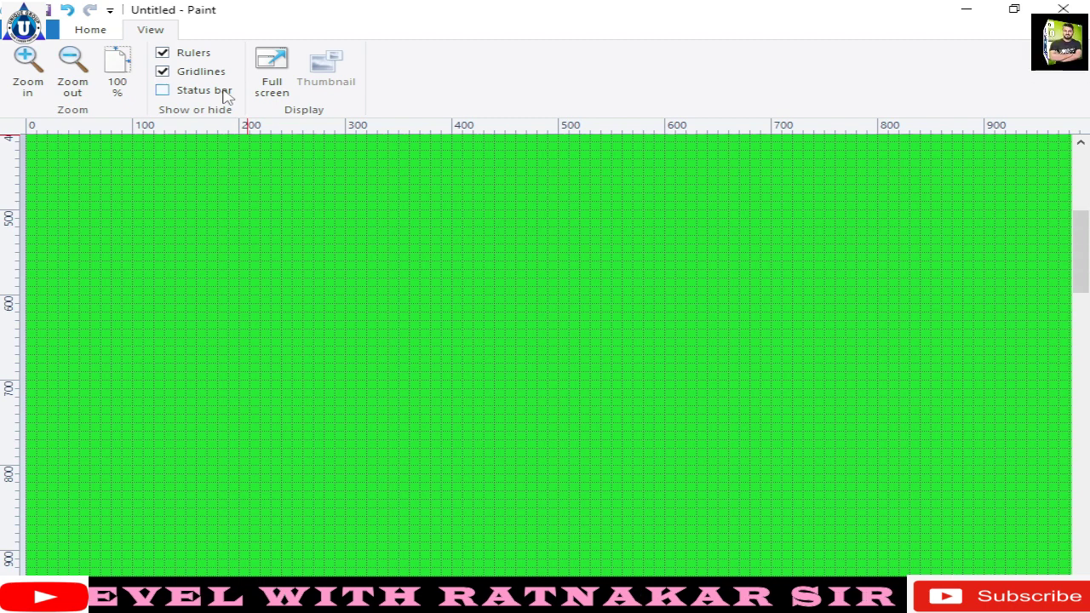
{"action": "left_click", "coordinate": [213, 92]}
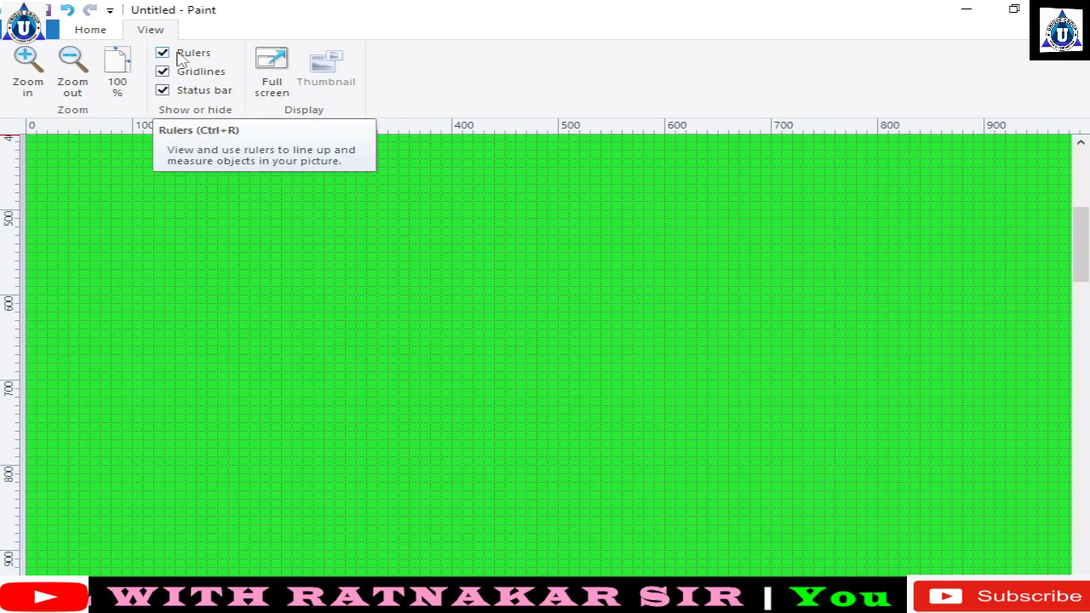
{"action": "left_click", "coordinate": [181, 58]}
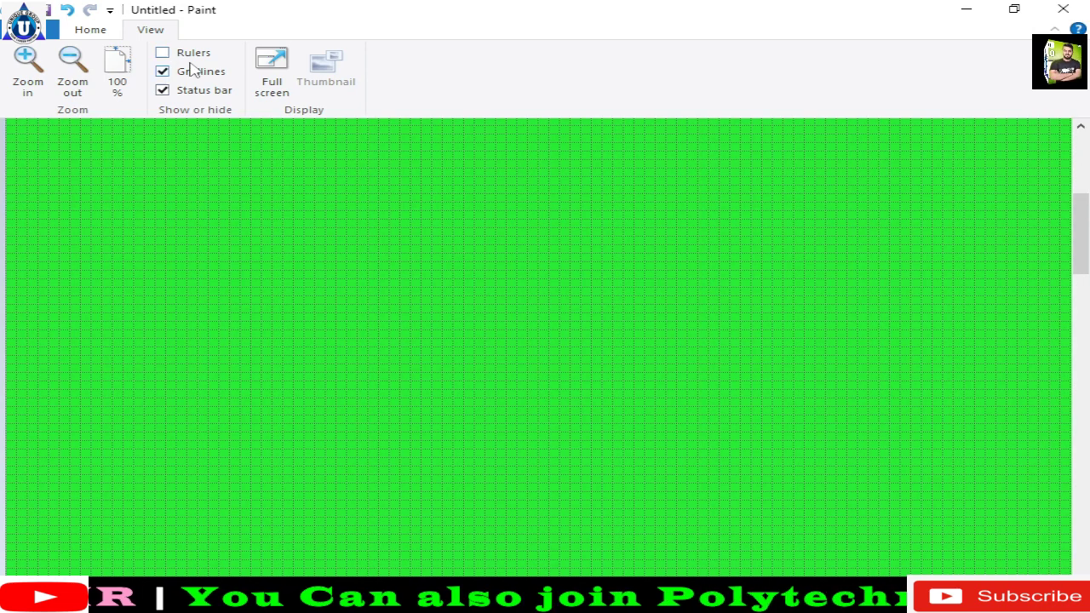
{"action": "left_click", "coordinate": [182, 55]}
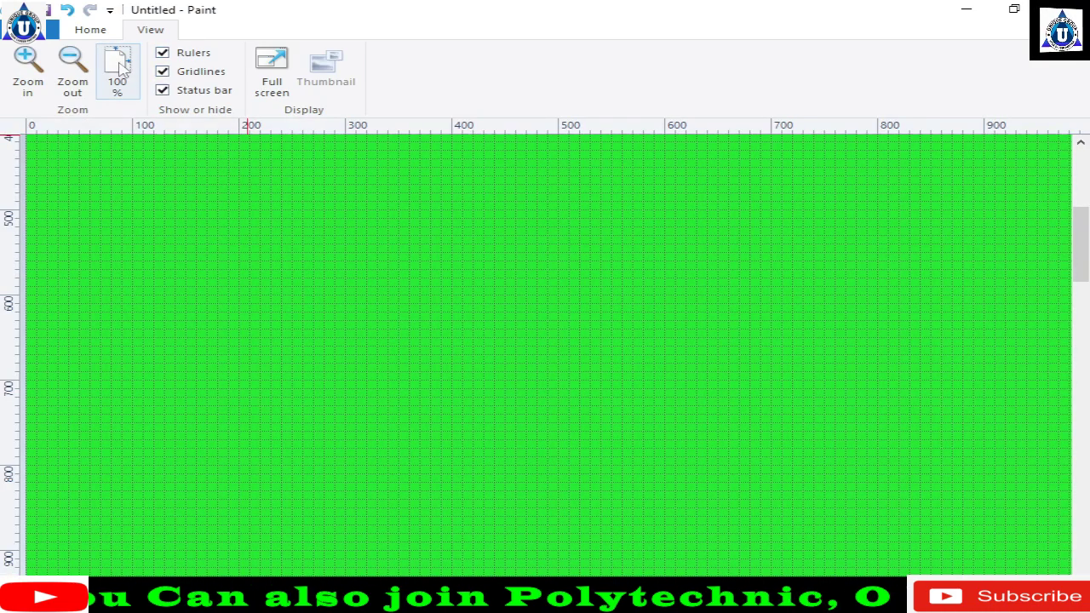
{"action": "left_click", "coordinate": [164, 73]}
{"action": "left_click", "coordinate": [164, 74]}
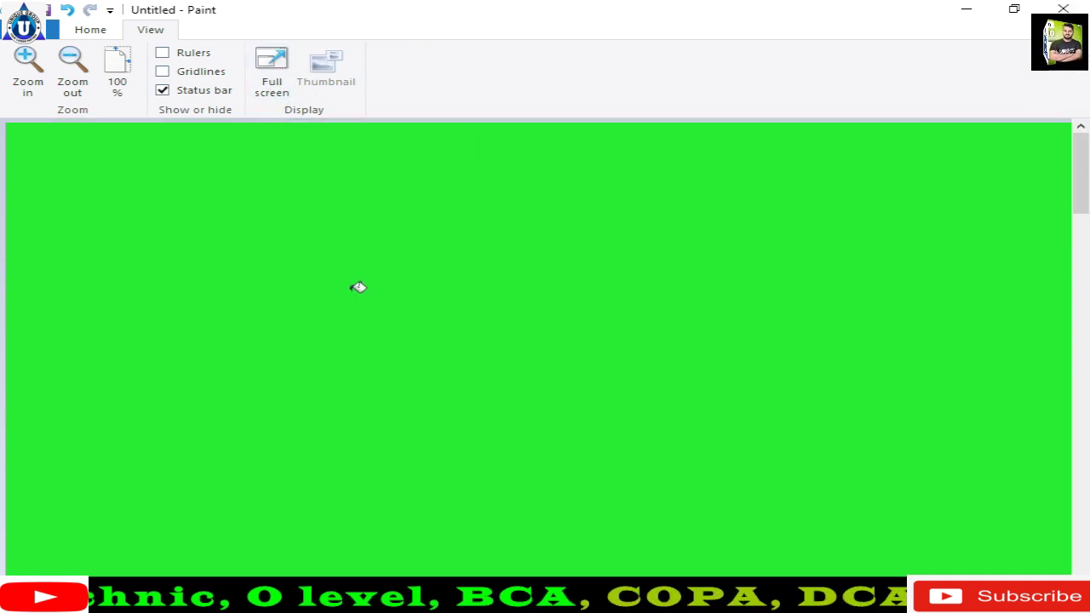
{"action": "scroll", "coordinate": [358, 290], "scroll_direction": "down", "scroll_amount": 2}
{"action": "scroll", "coordinate": [349, 298], "scroll_direction": "down", "scroll_amount": 3}
{"action": "scroll", "coordinate": [339, 304], "scroll_direction": "down", "scroll_amount": 3}
{"action": "scroll", "coordinate": [340, 304], "scroll_direction": "down", "scroll_amount": 2}
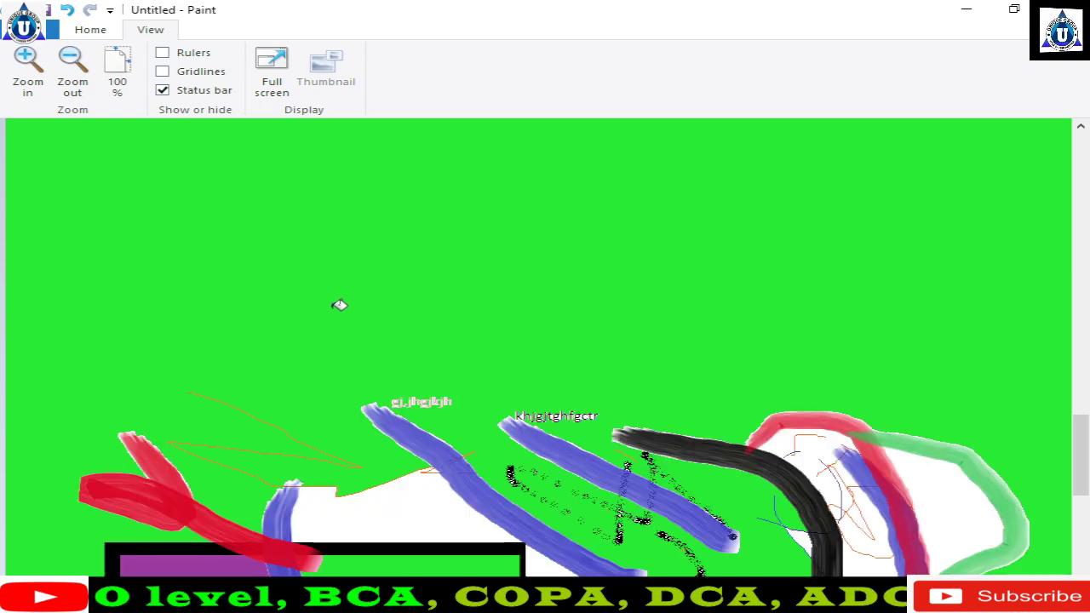
{"action": "scroll", "coordinate": [340, 307], "scroll_direction": "down", "scroll_amount": 4}
{"action": "scroll", "coordinate": [339, 310], "scroll_direction": "down", "scroll_amount": 2}
{"action": "scroll", "coordinate": [339, 310], "scroll_direction": "up", "scroll_amount": 3}
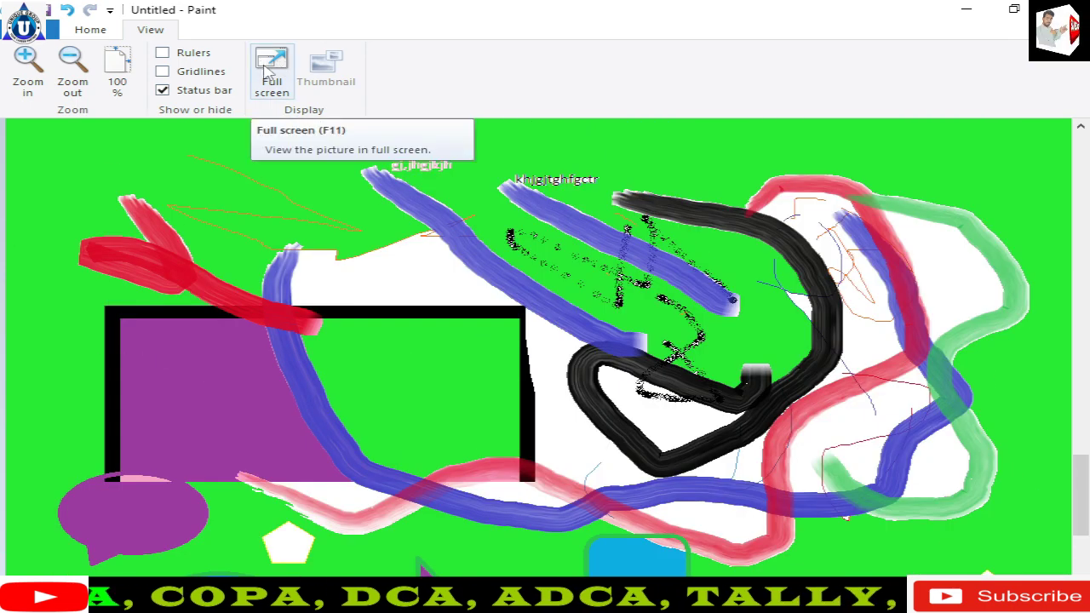
{"action": "left_click", "coordinate": [268, 74]}
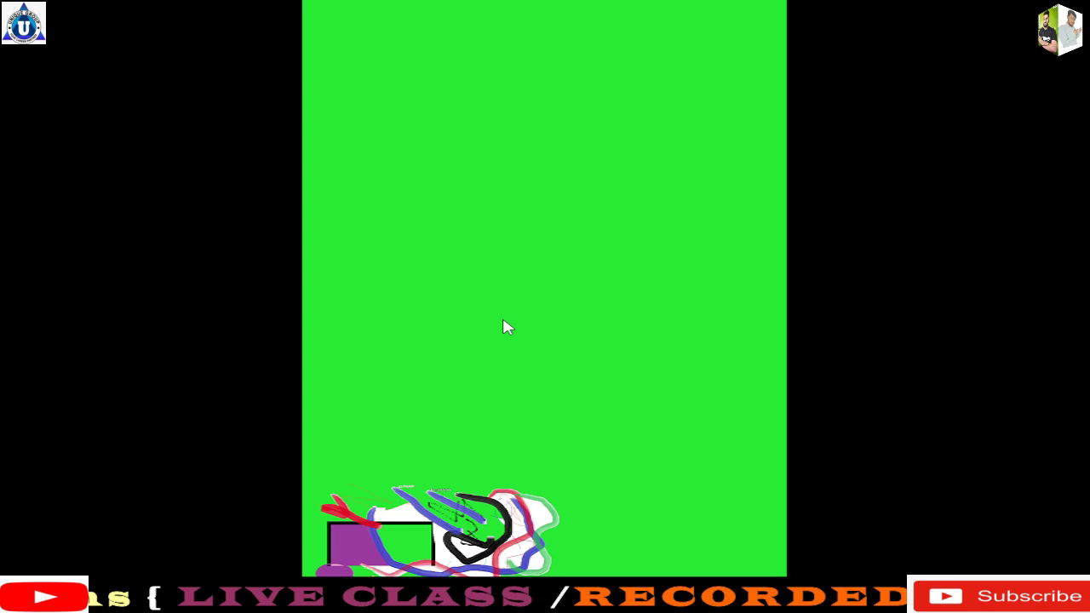
{"action": "left_click", "coordinate": [504, 327]}
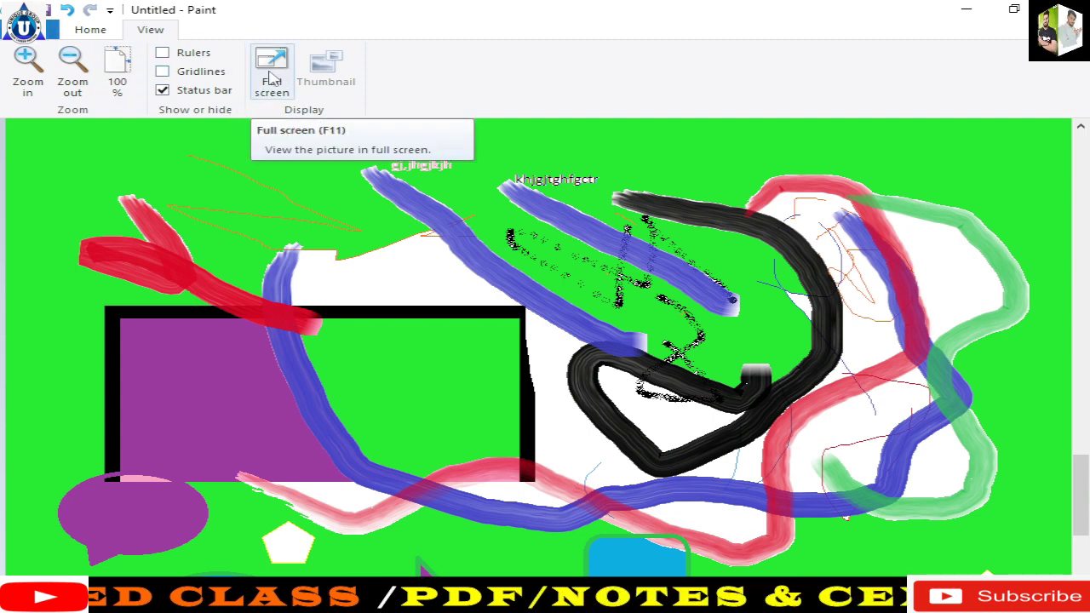
{"action": "left_click", "coordinate": [271, 78]}
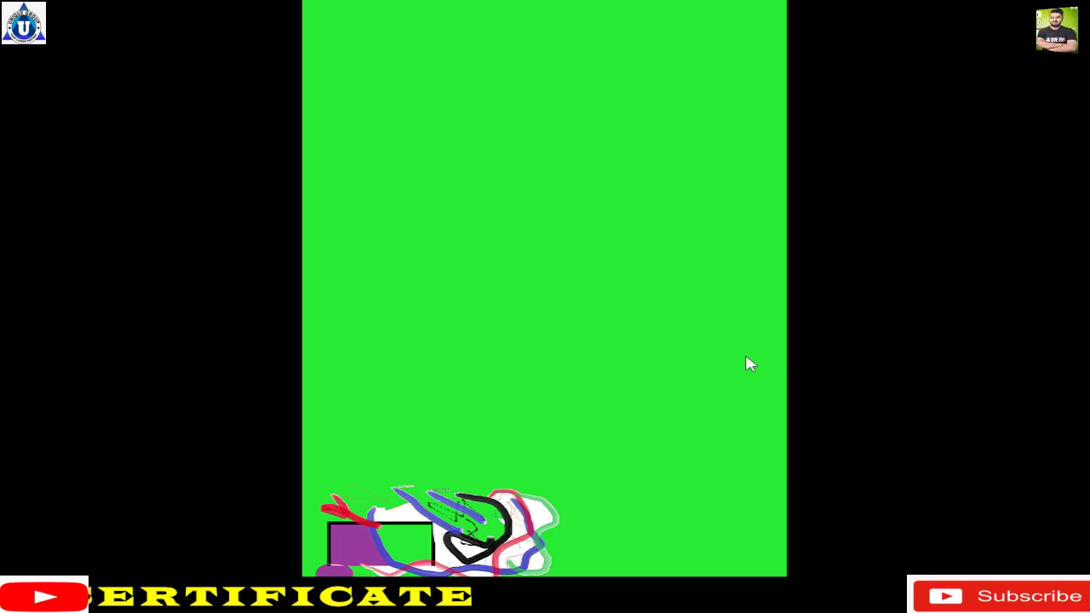
{"action": "left_click", "coordinate": [748, 360]}
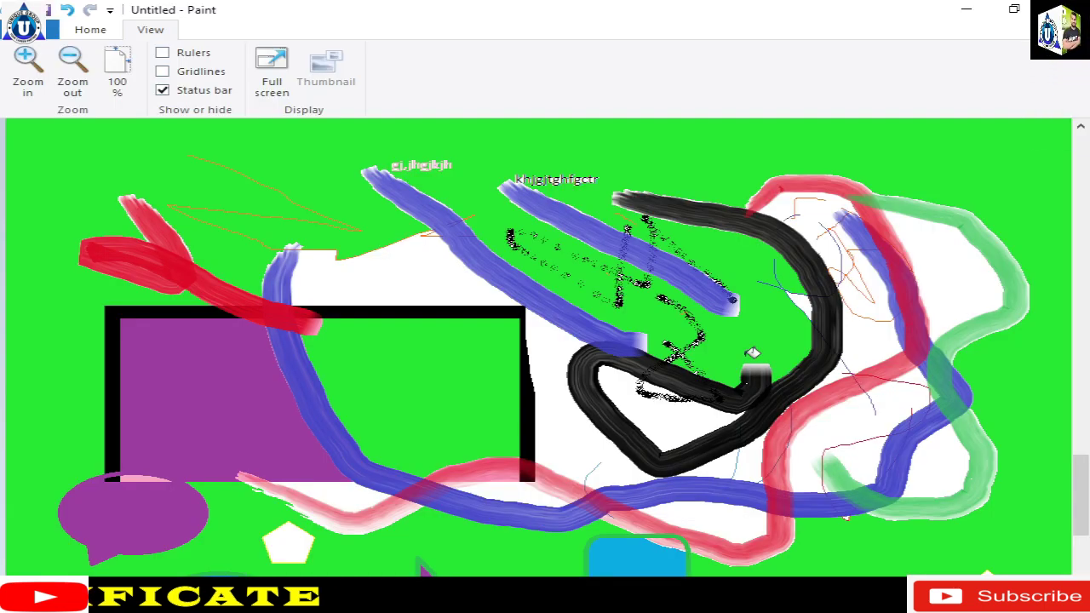